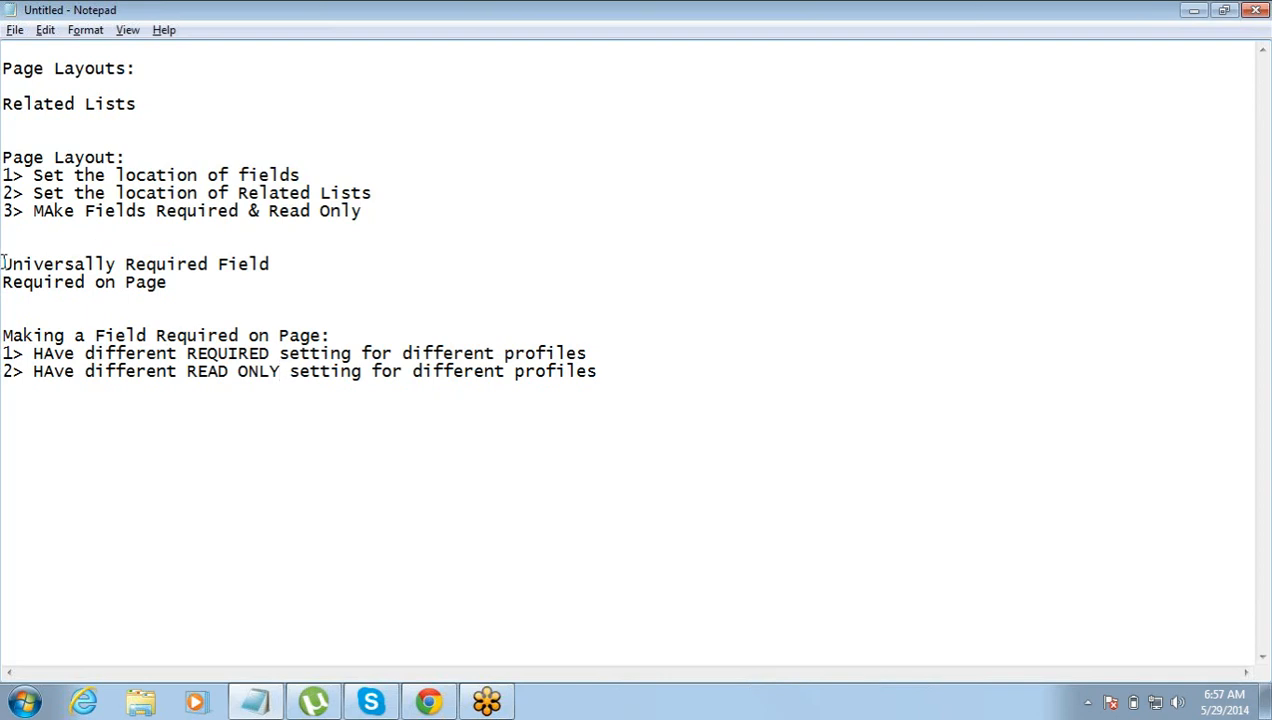
Review the notes on required and read-only fields, comparing them with the Country field on the Dell India Pvt Ltd edit form in Chrome.
{"action": "left_click_drag", "start_coordinate": [3, 263], "coordinate": [138, 263]}
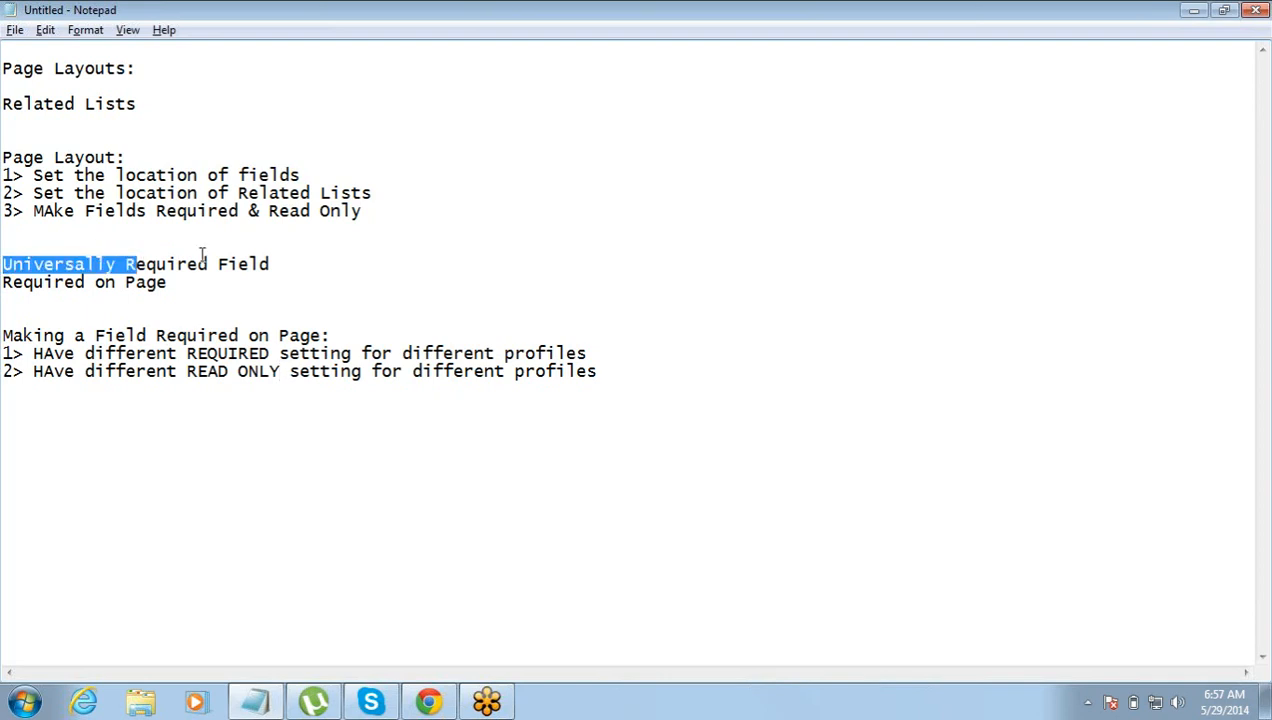
{"action": "left_click_drag", "start_coordinate": [286, 263], "coordinate": [218, 263]}
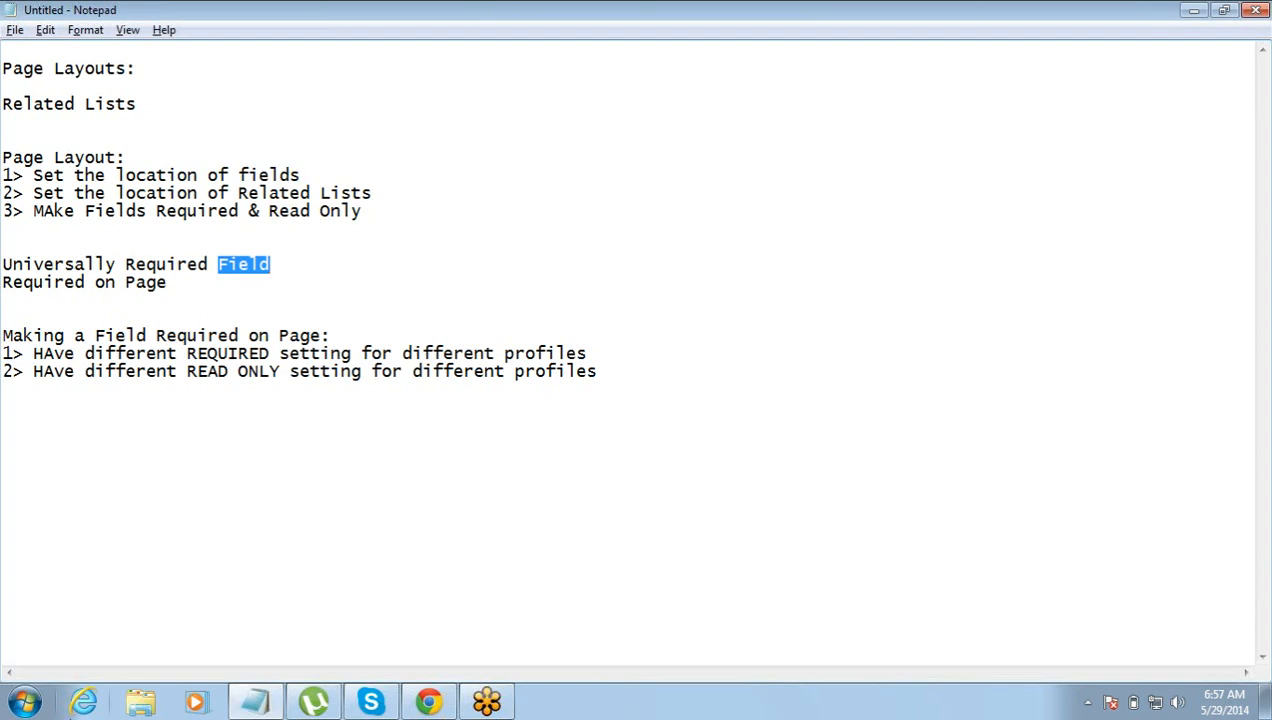
{"action": "left_click", "coordinate": [428, 702]}
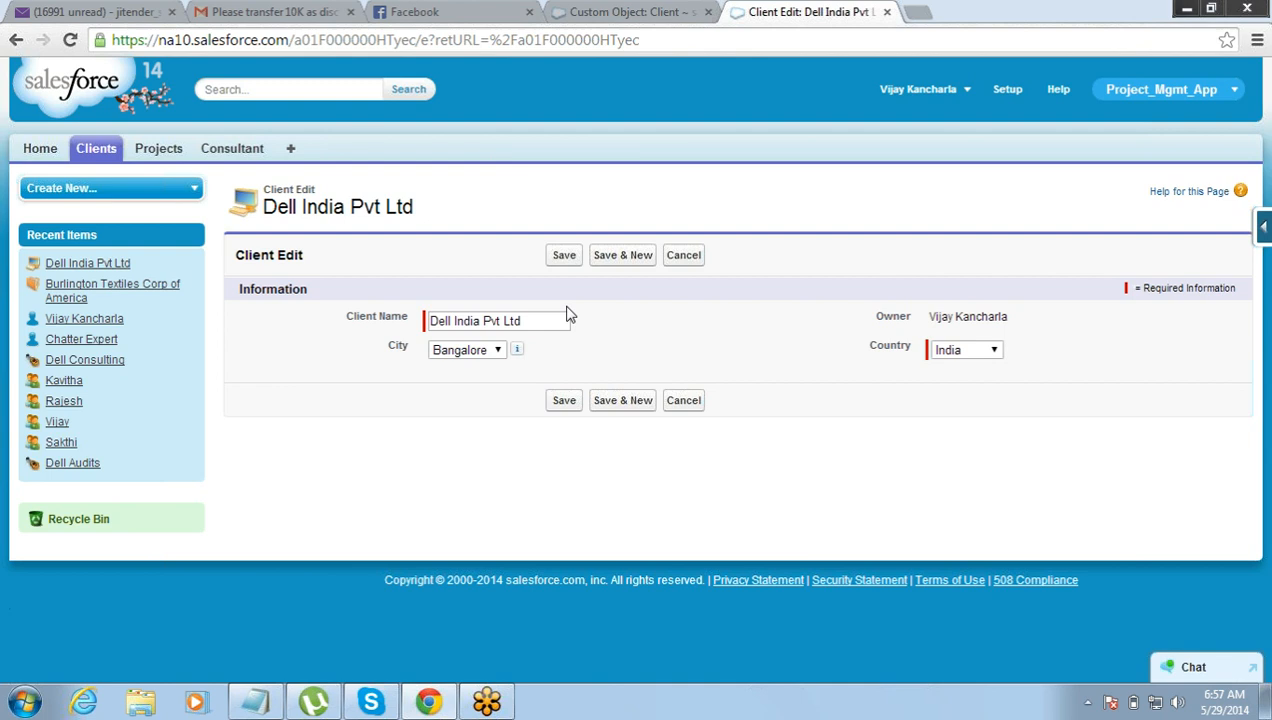
{"action": "double_click", "coordinate": [873, 355]}
{"action": "left_click", "coordinate": [264, 704]}
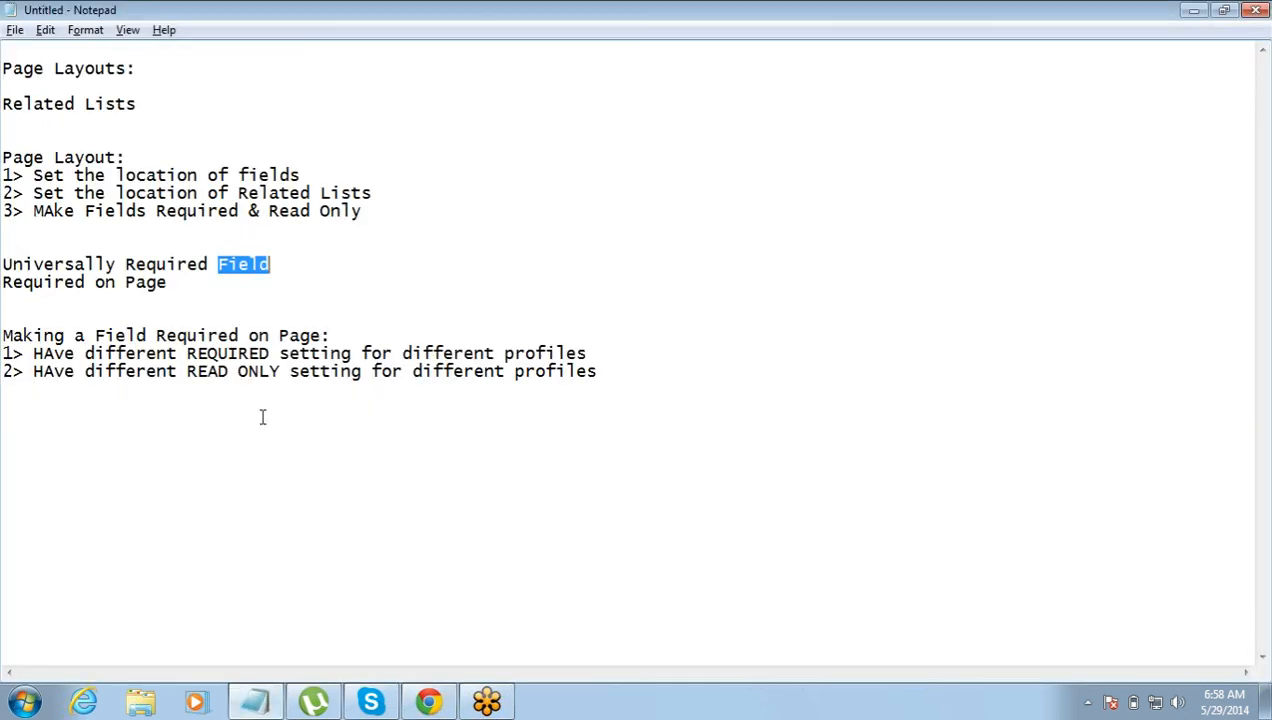
{"action": "double_click", "coordinate": [151, 263]}
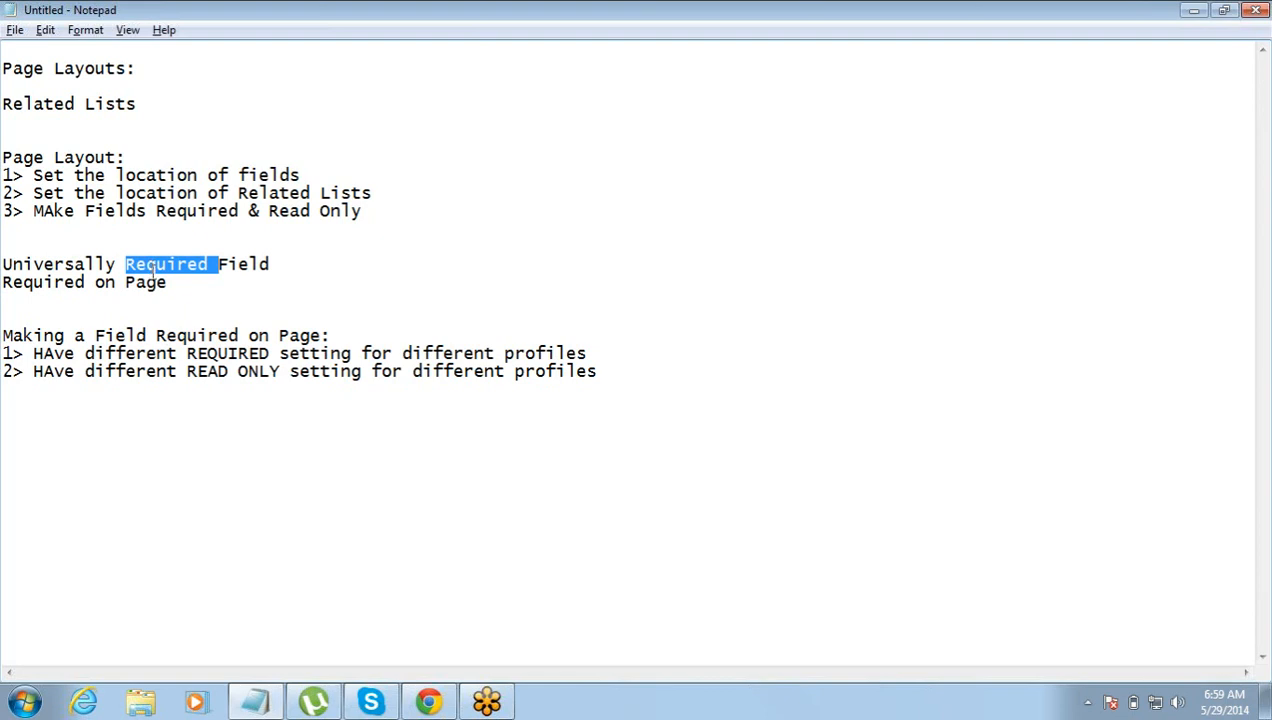
{"action": "double_click", "coordinate": [231, 370]}
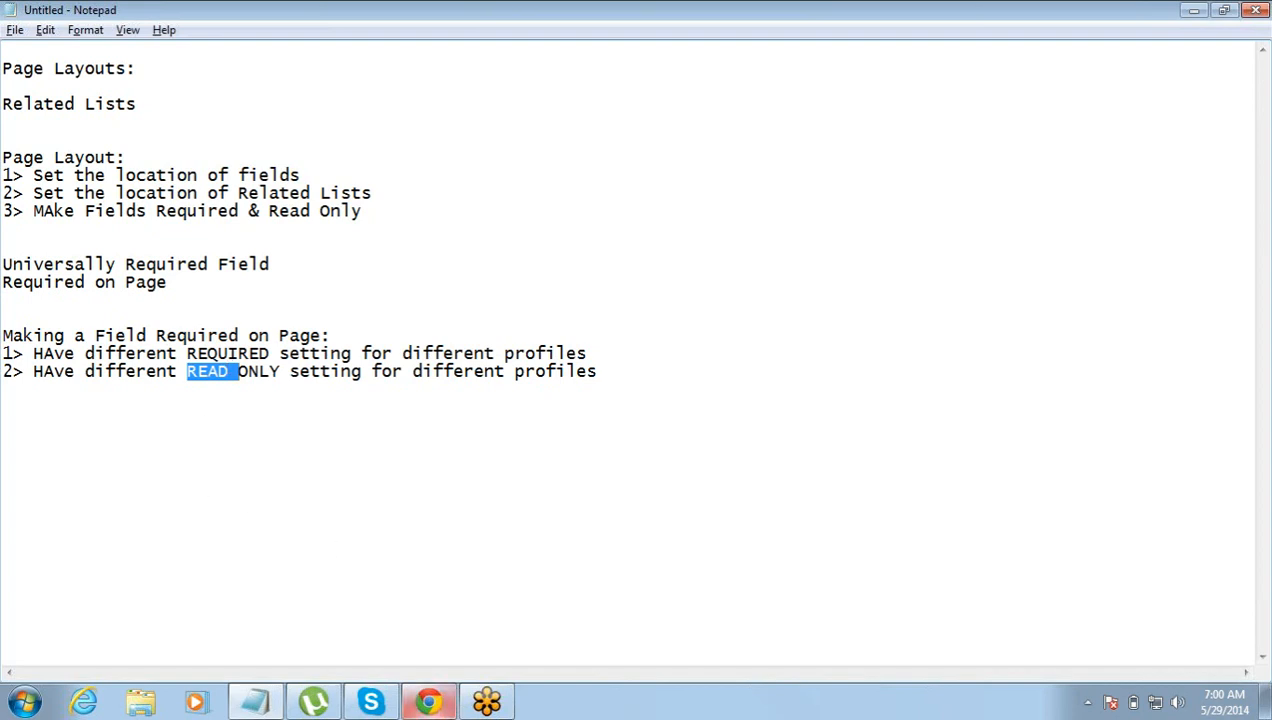
Switch to Chrome and examine the Client Name field on the Dell India Pvt Ltd client edit form.
{"action": "left_click", "coordinate": [429, 702]}
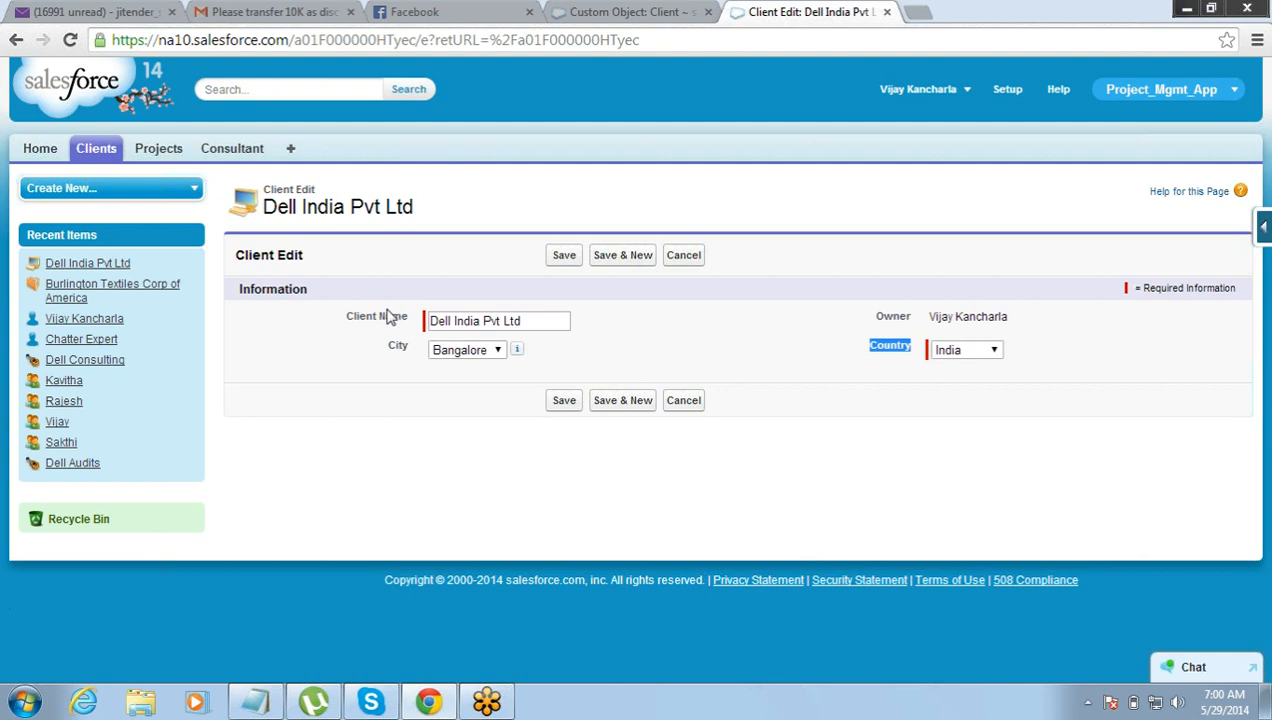
{"action": "left_click_drag", "start_coordinate": [346, 316], "coordinate": [419, 324]}
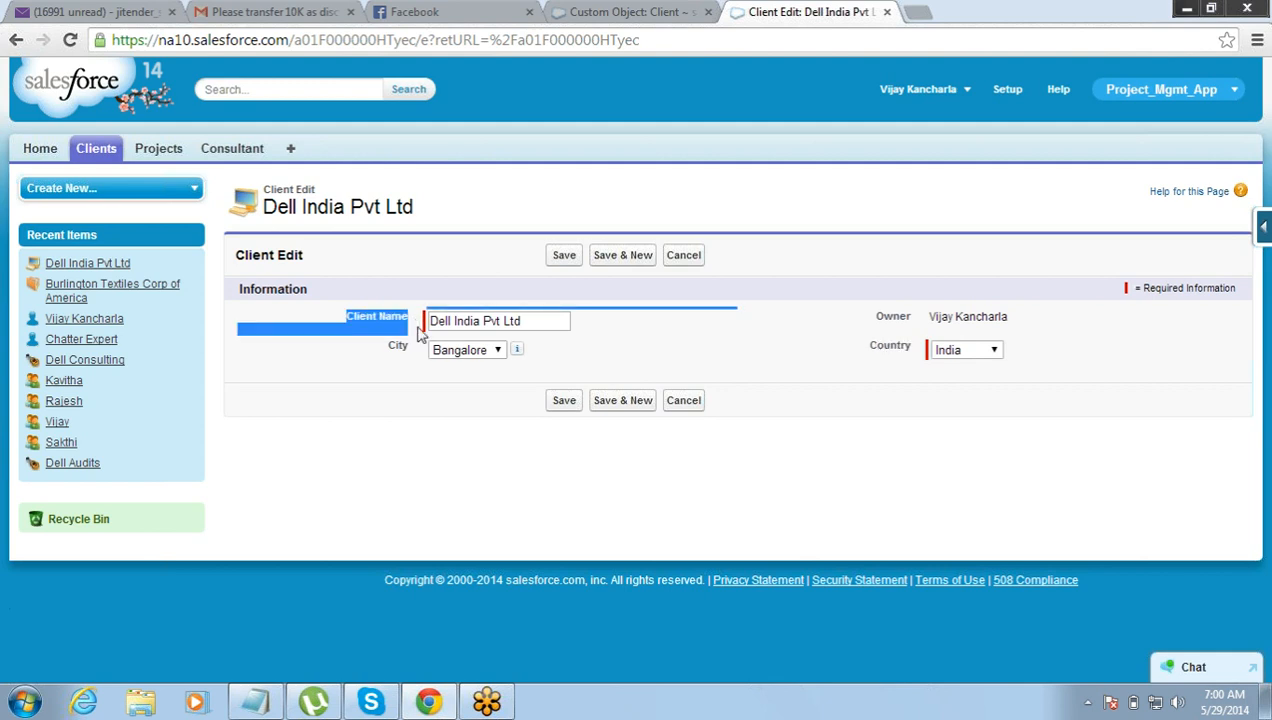
{"action": "left_click", "coordinate": [418, 326]}
{"action": "double_click", "coordinate": [397, 320]}
{"action": "left_click", "coordinate": [397, 320]}
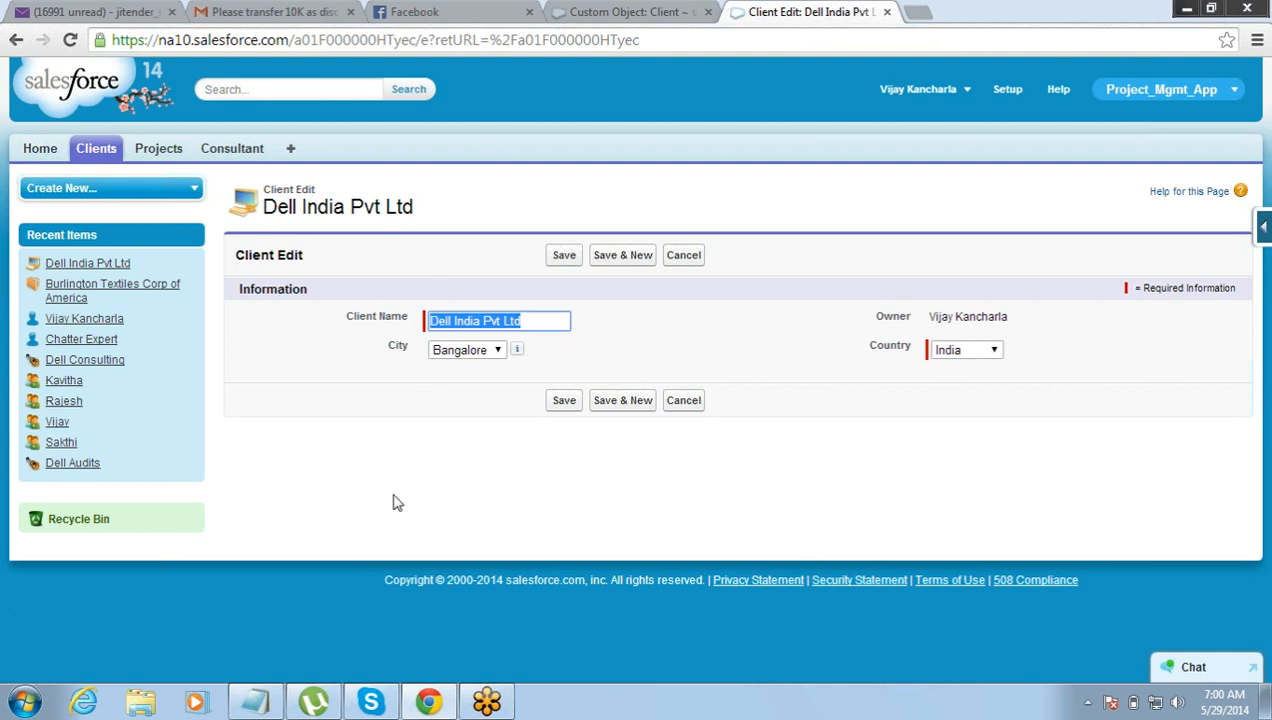
Switch to Notepad and add the line "Page Layout Assignment" at the end of the notes, separated by blank lines.
{"action": "left_click", "coordinate": [273, 705]}
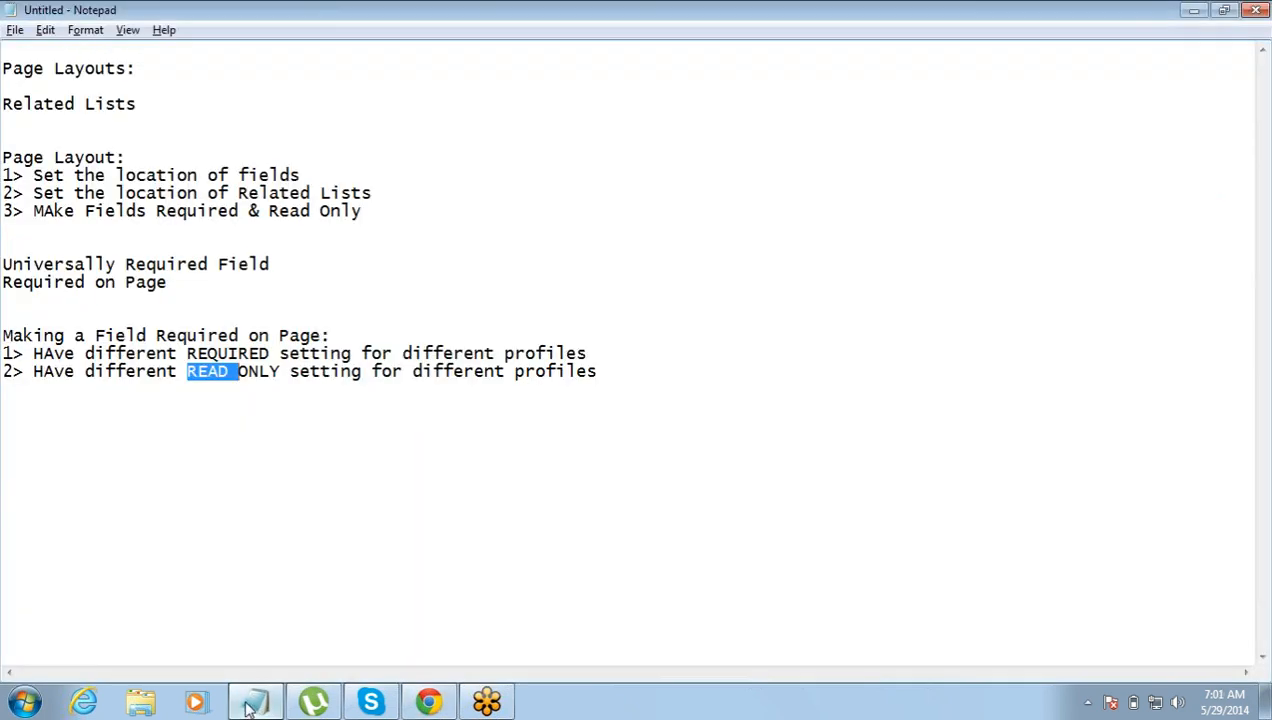
{"action": "left_click", "coordinate": [635, 374]}
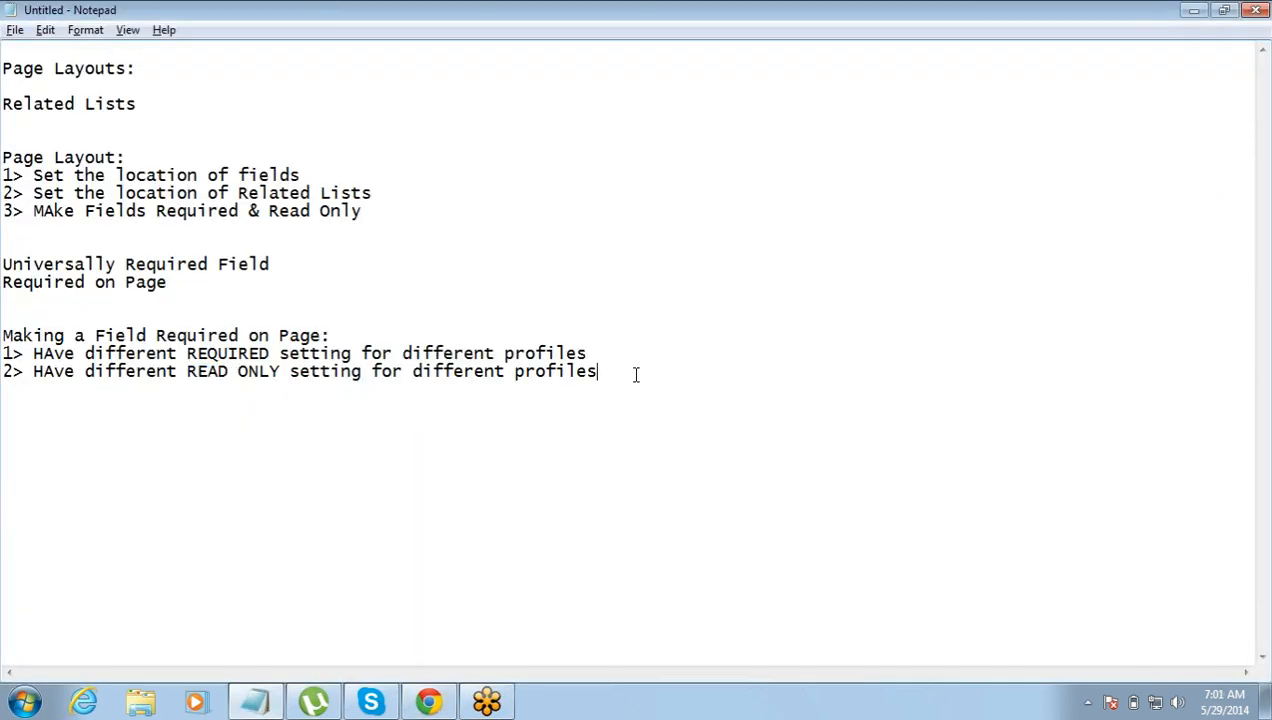
{"action": "type", "text": "Page Layout"}
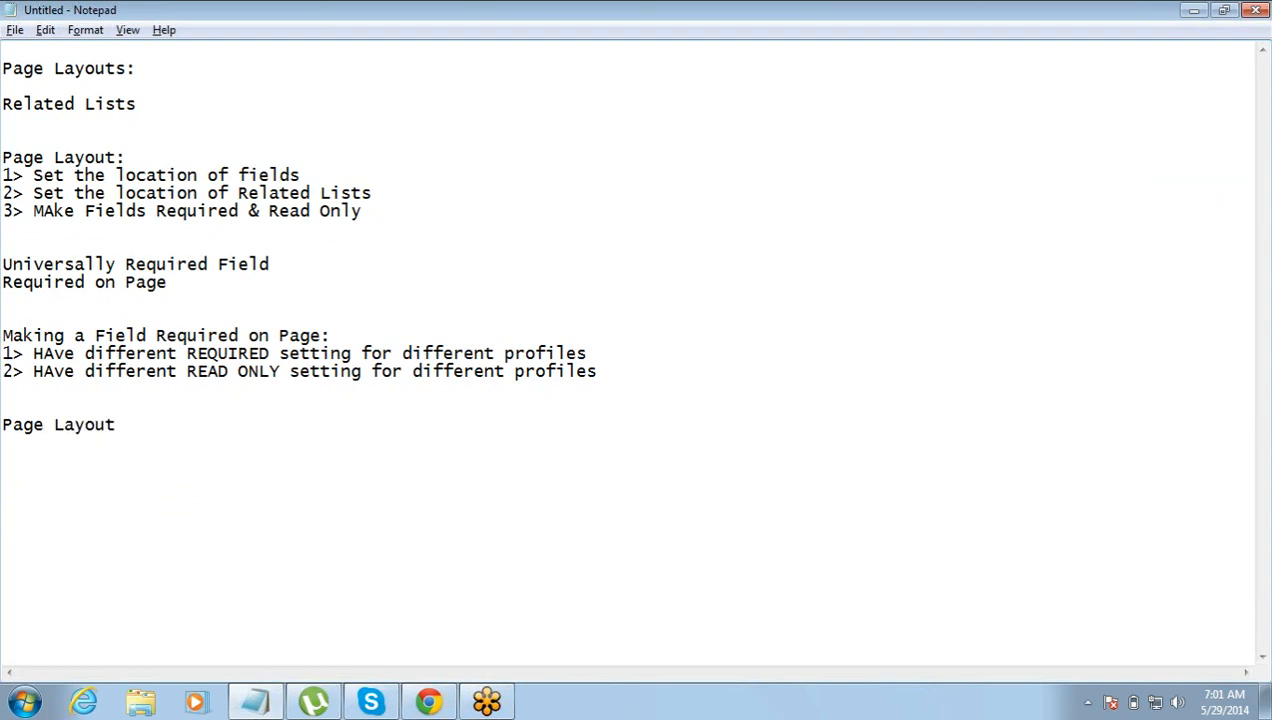
{"action": "type", "text": " Assignment"}
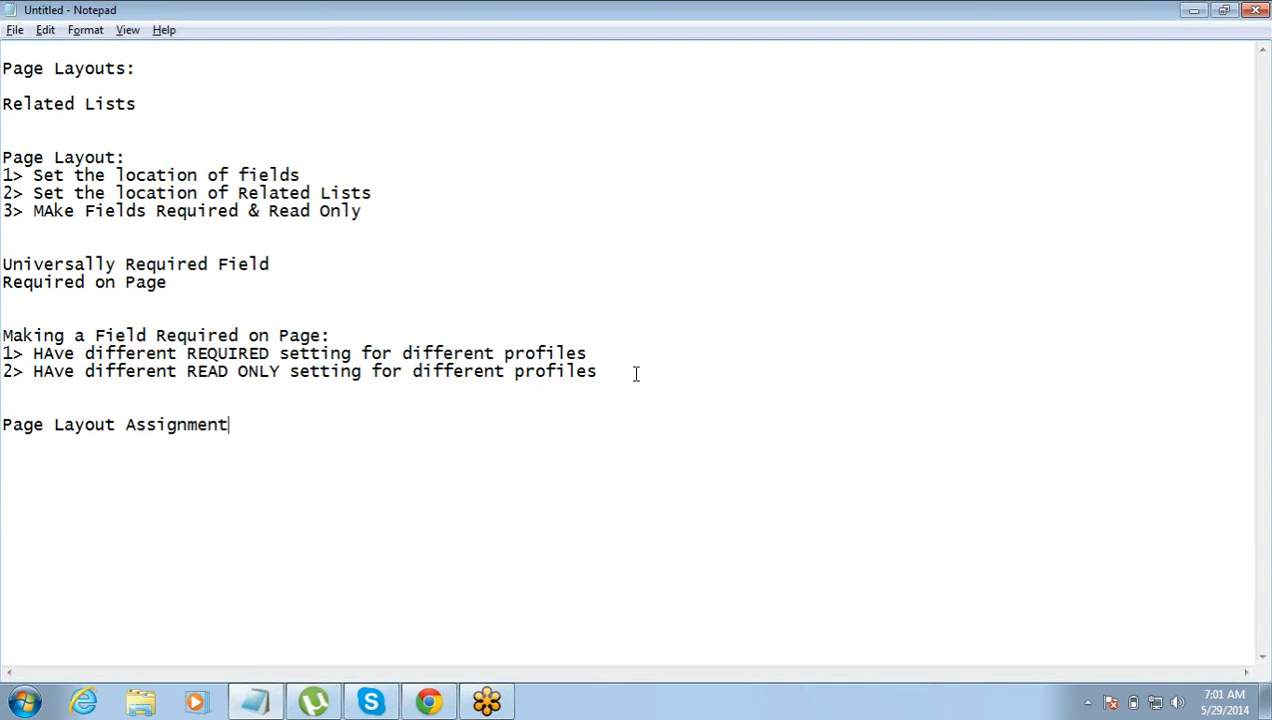
{"action": "left_click", "coordinate": [1256, 49]}
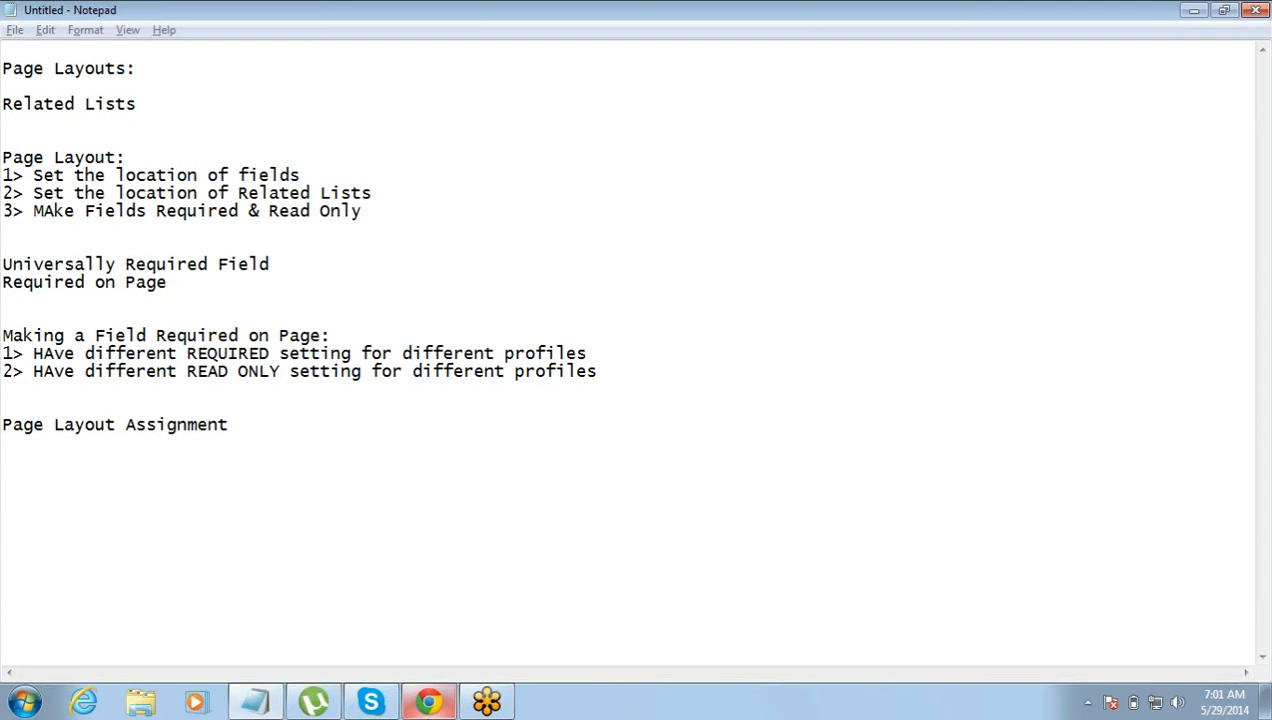
Switch to Chrome and open Client Layout in the page layout editor from the Client custom object's definition.
{"action": "left_click", "coordinate": [428, 702]}
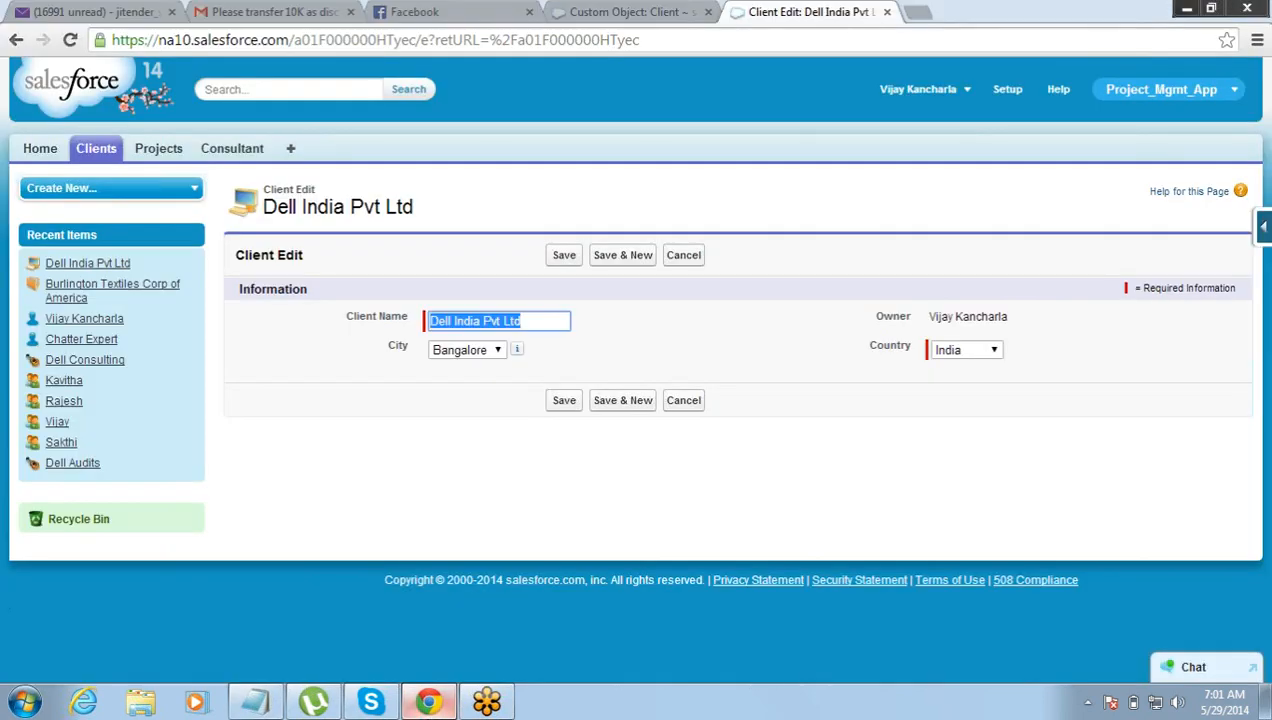
{"action": "left_click", "coordinate": [636, 10]}
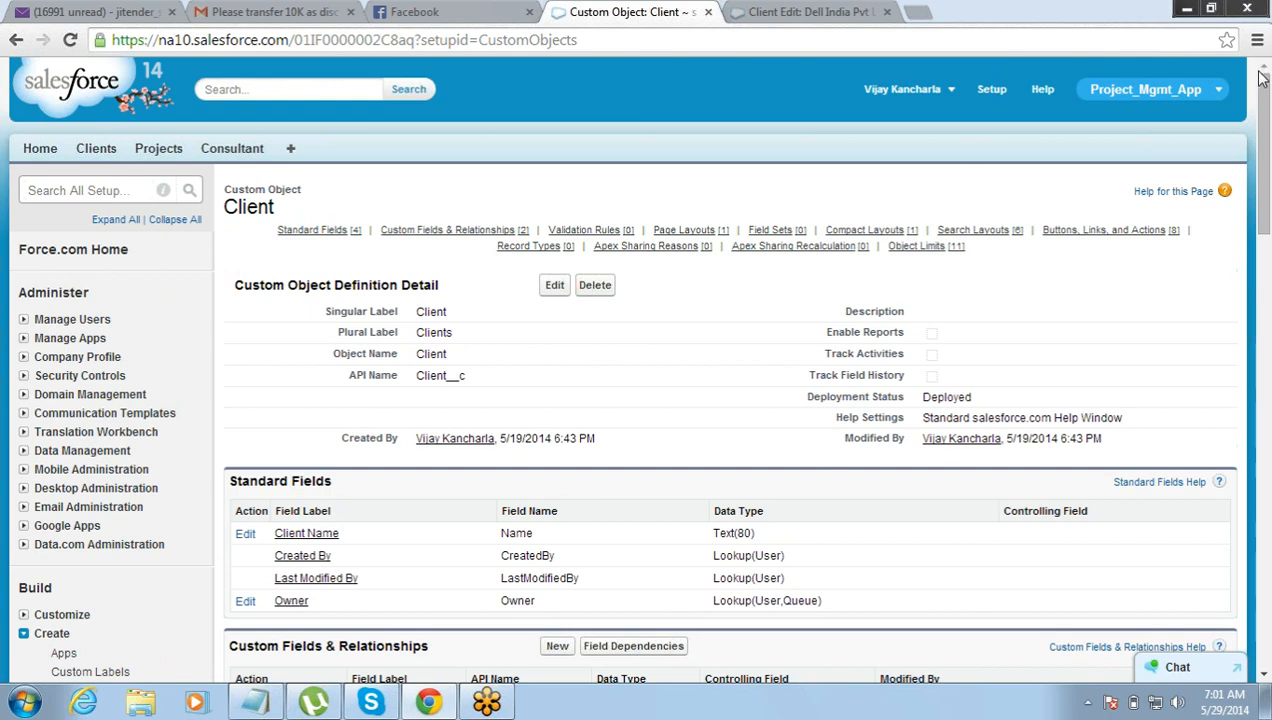
{"action": "left_click", "coordinate": [1263, 683]}
{"action": "scroll", "coordinate": [1263, 683], "scroll_direction": "down", "scroll_amount": 5}
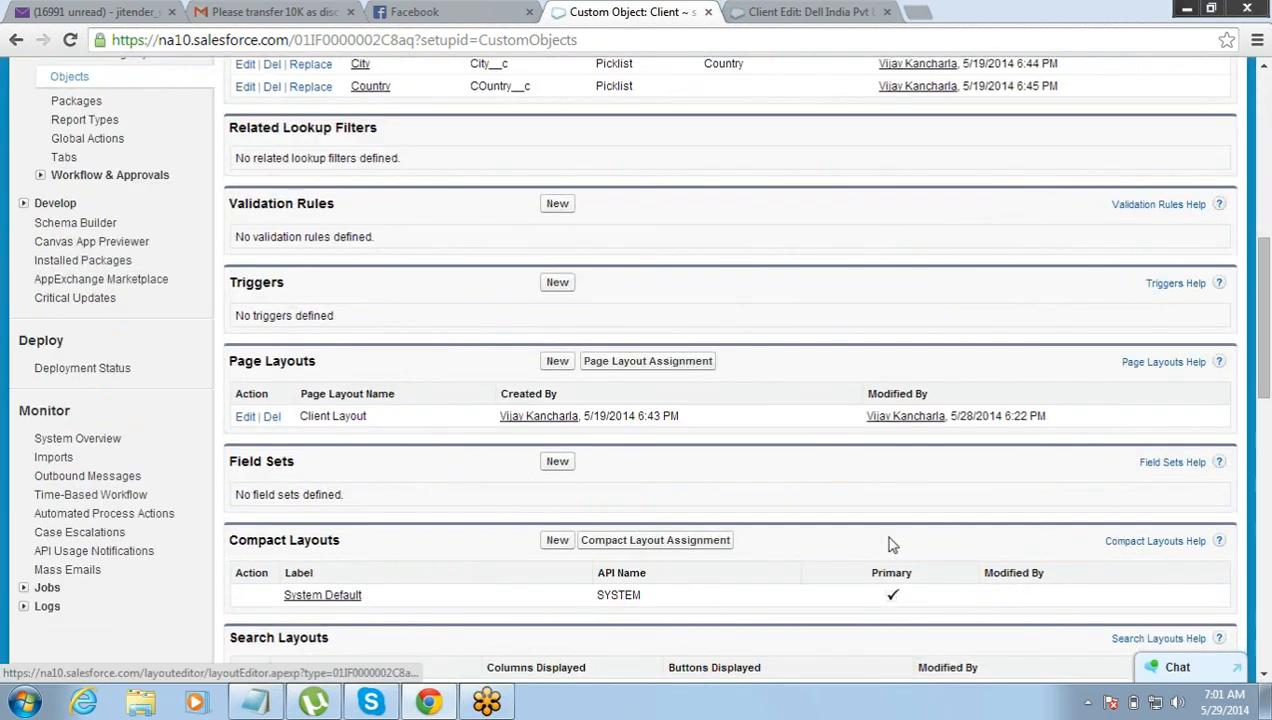
{"action": "left_click", "coordinate": [245, 417]}
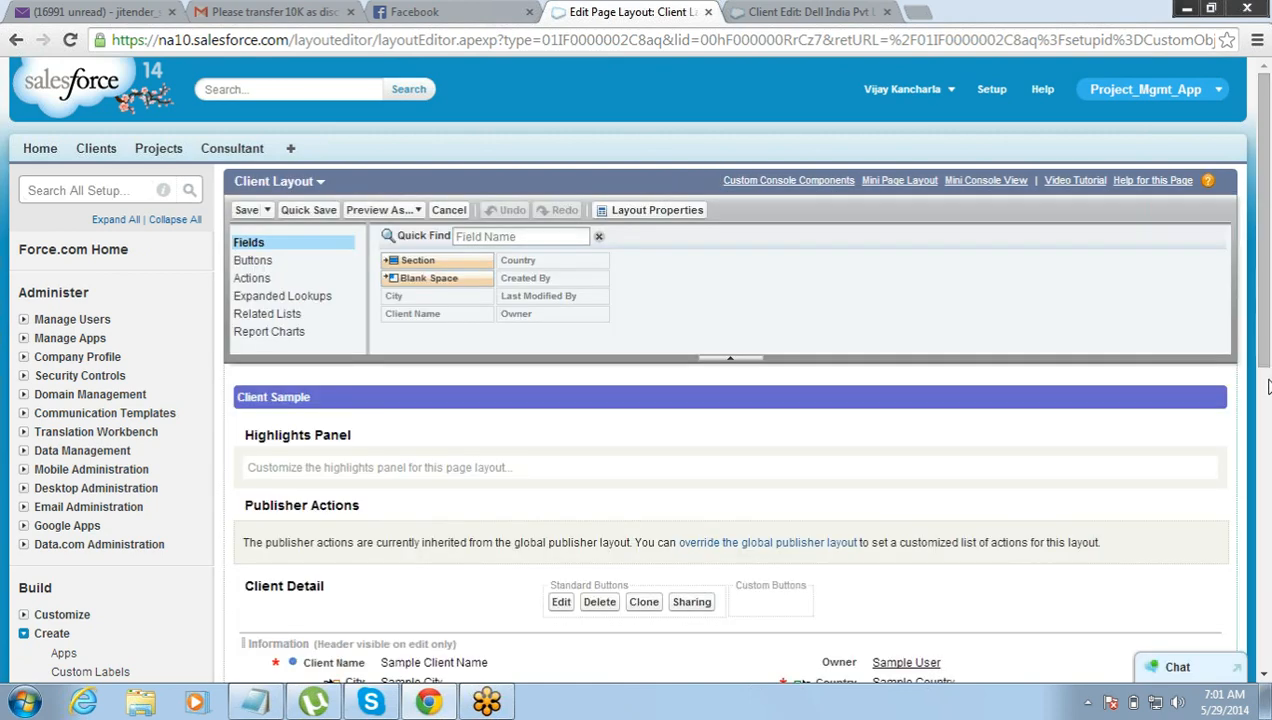
Try the Read-Only option in the Country field's properties on the Client page layout.
{"action": "left_click", "coordinate": [1268, 386]}
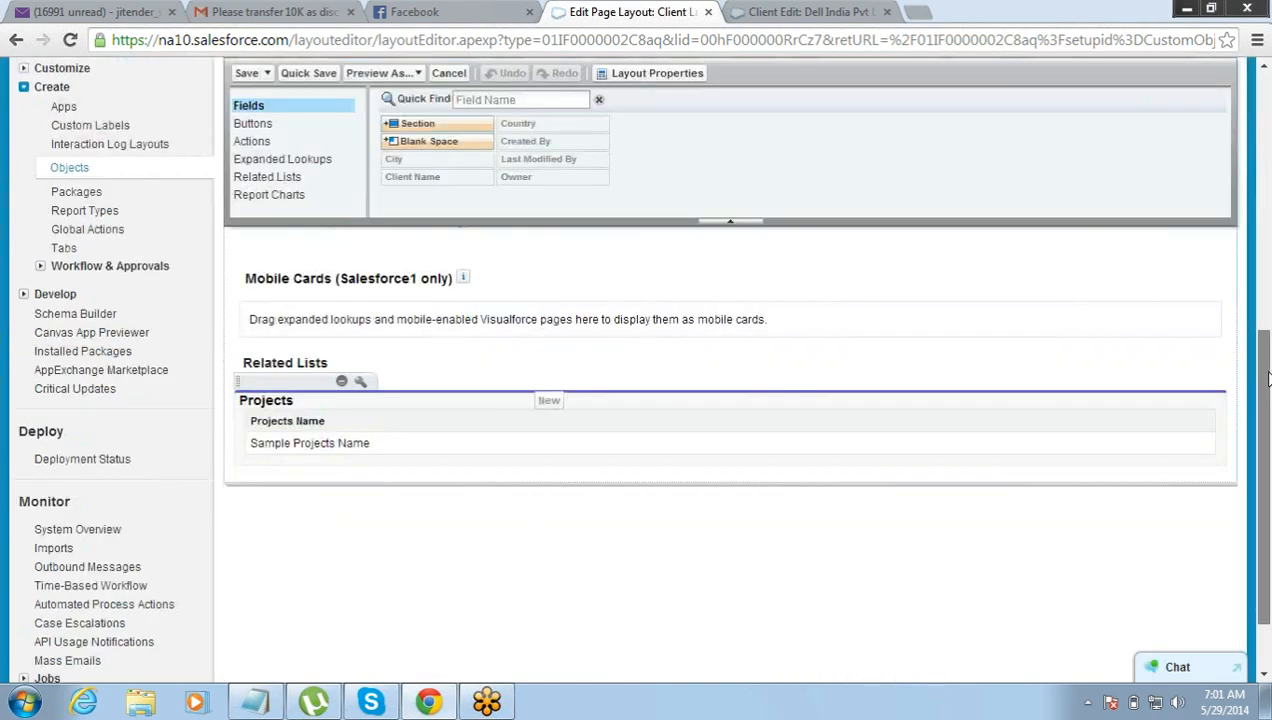
{"action": "scroll", "coordinate": [1208, 436], "scroll_direction": "up", "scroll_amount": 3}
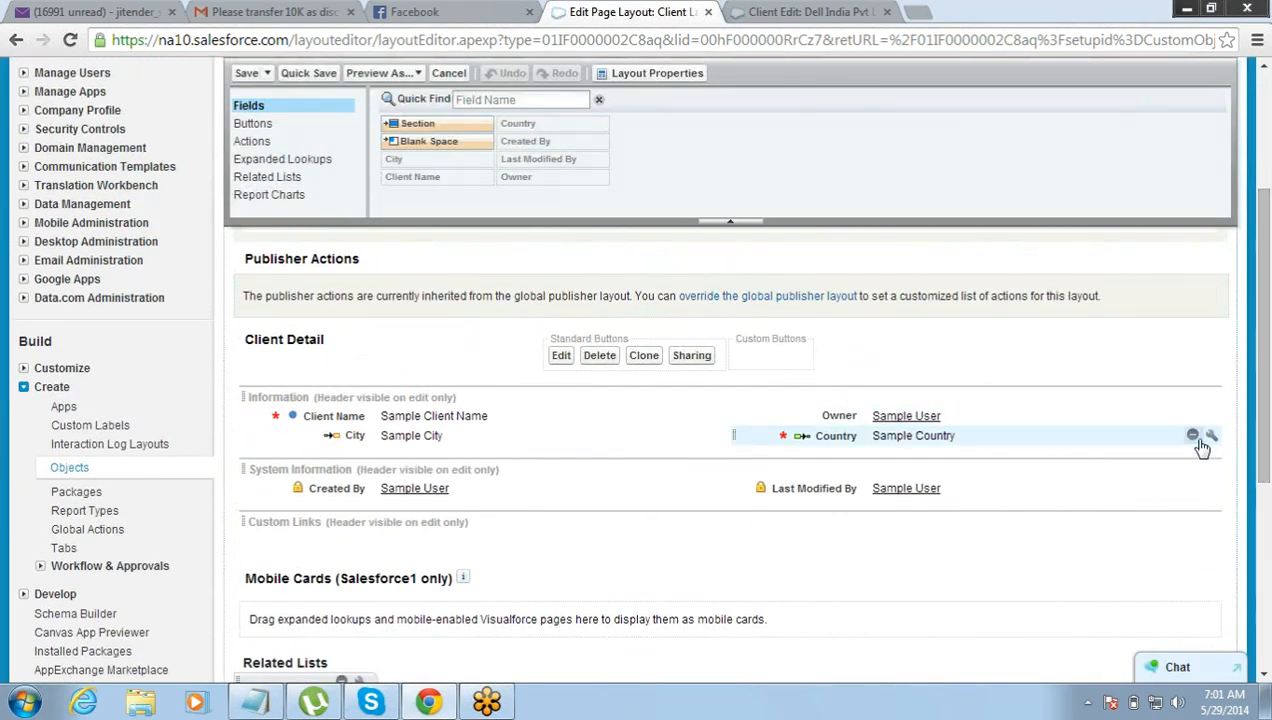
{"action": "left_click", "coordinate": [1207, 437]}
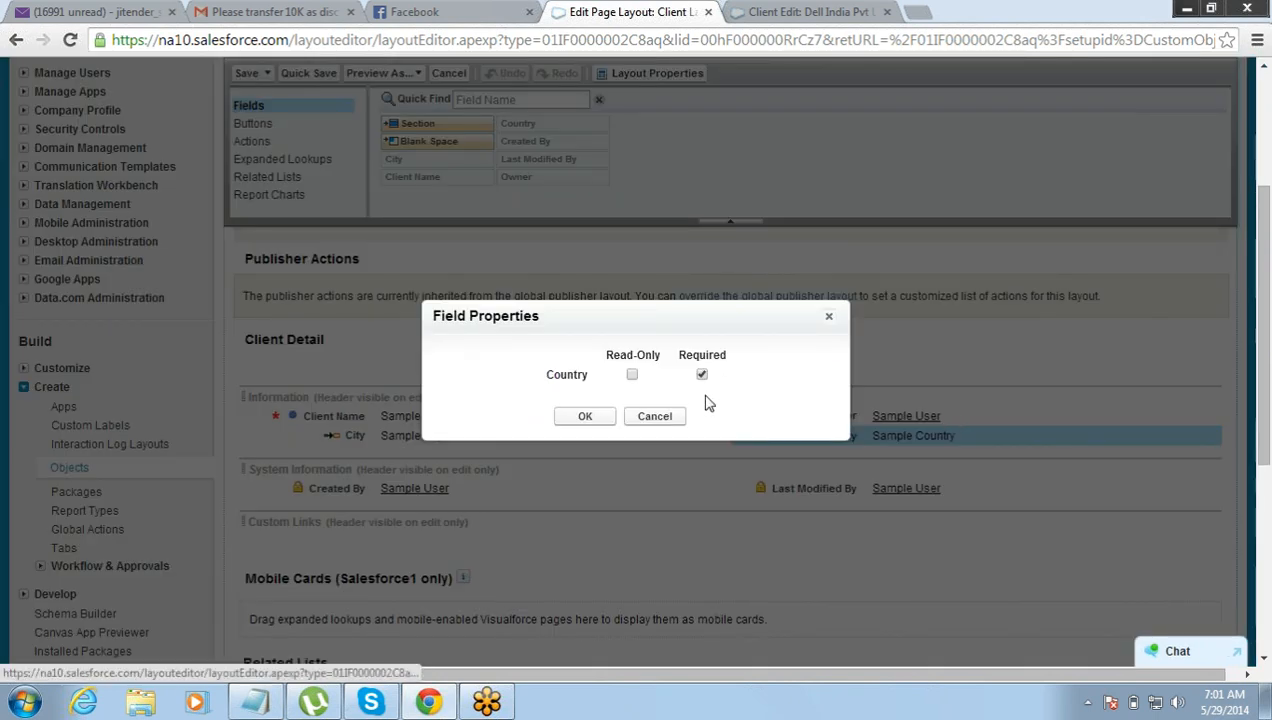
{"action": "left_click", "coordinate": [632, 375]}
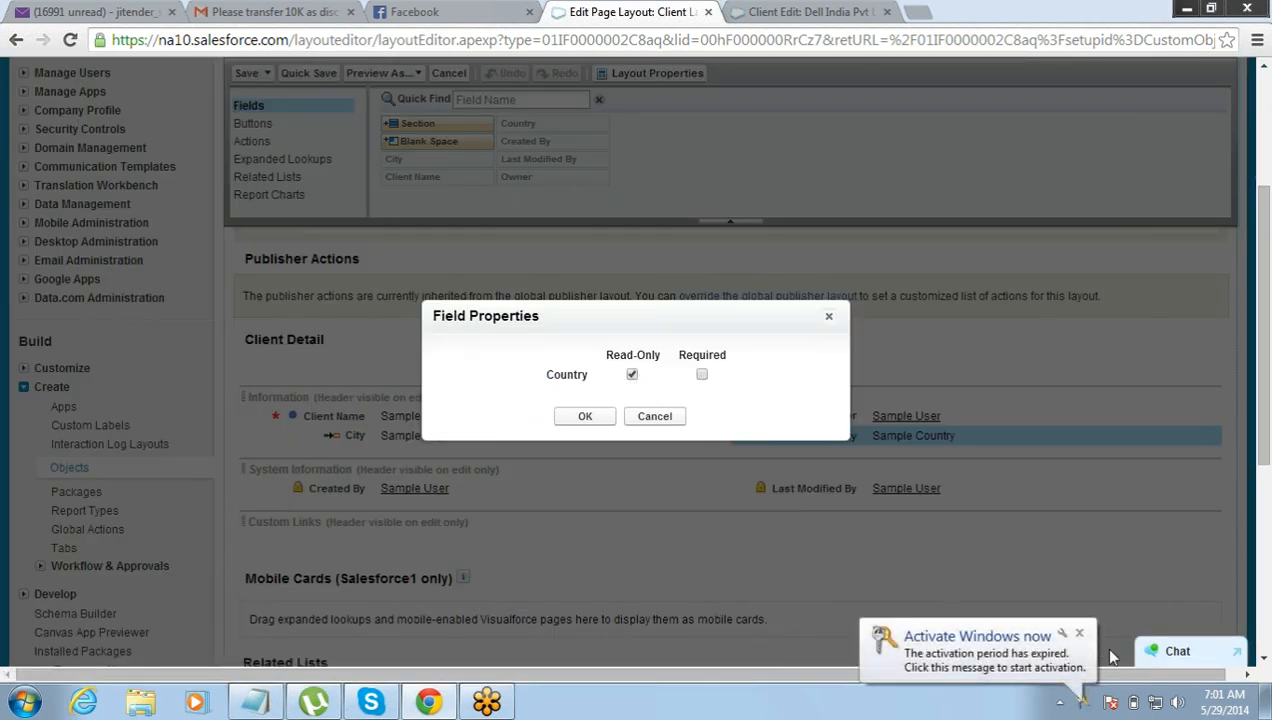
{"action": "left_click", "coordinate": [1079, 634]}
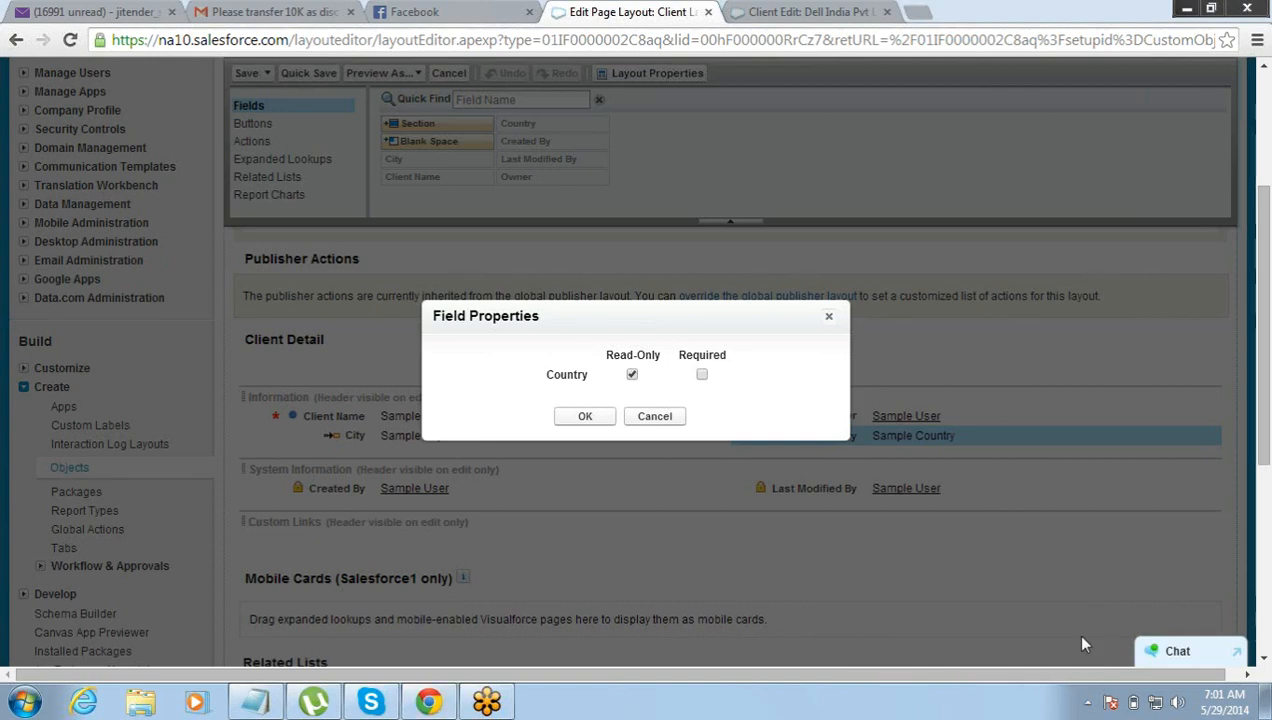
{"action": "left_click", "coordinate": [661, 425]}
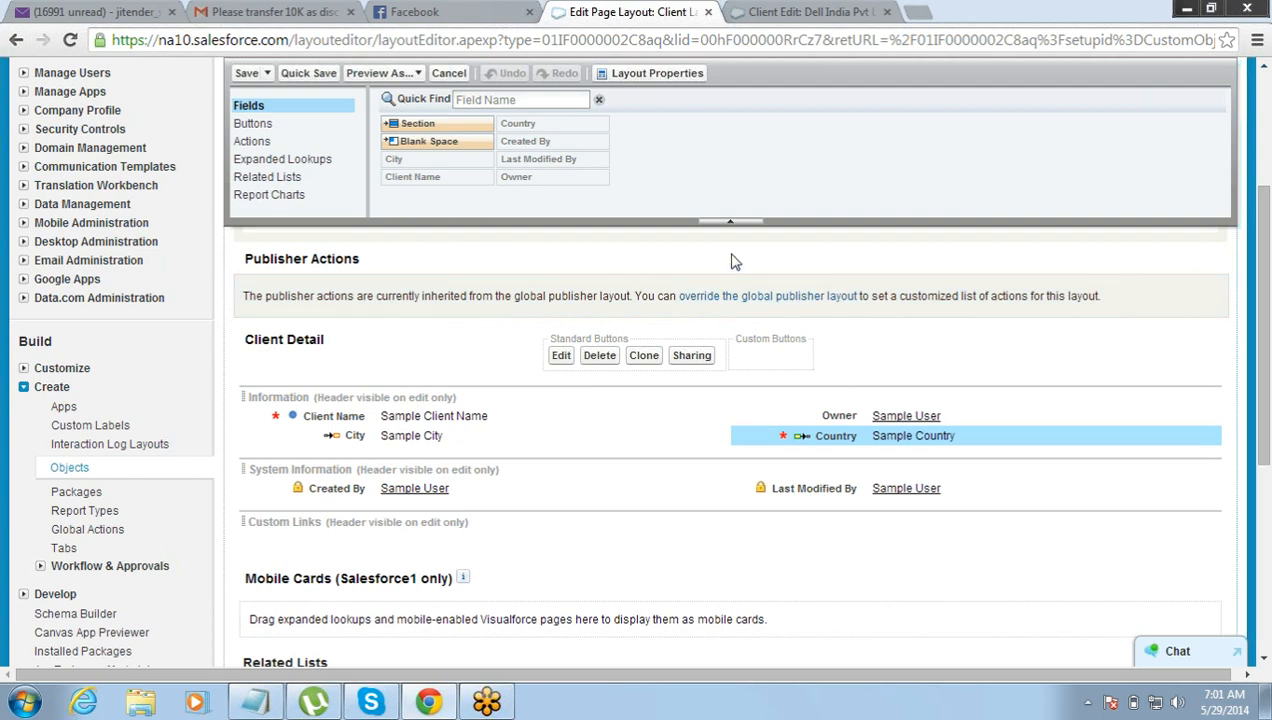
{"action": "left_click", "coordinate": [257, 705]}
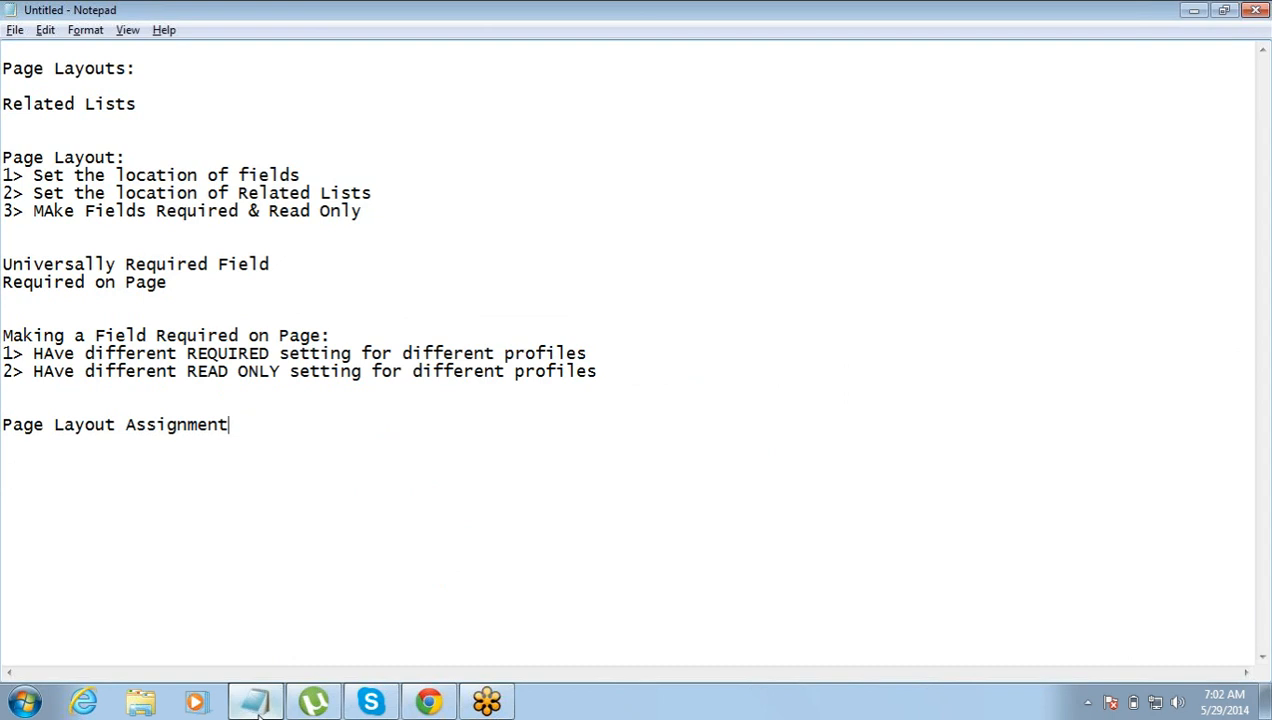
{"action": "left_click", "coordinate": [258, 706]}
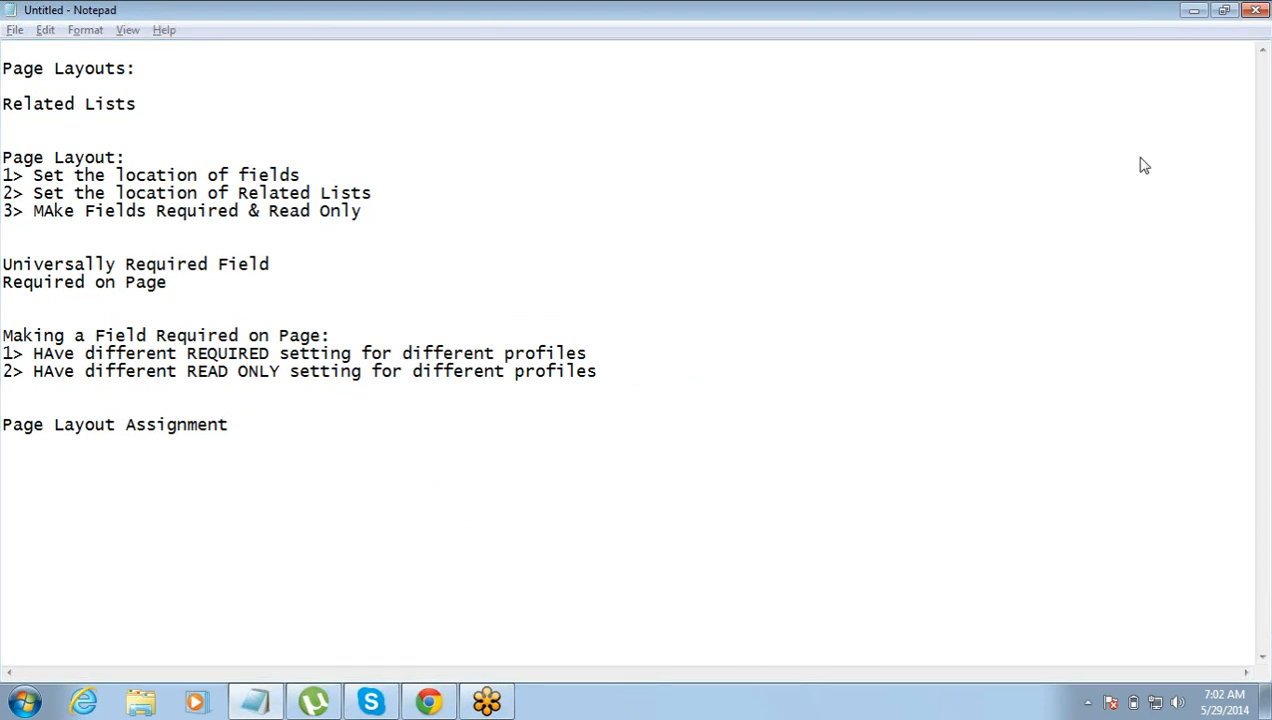
{"action": "left_click", "coordinate": [998, 42]}
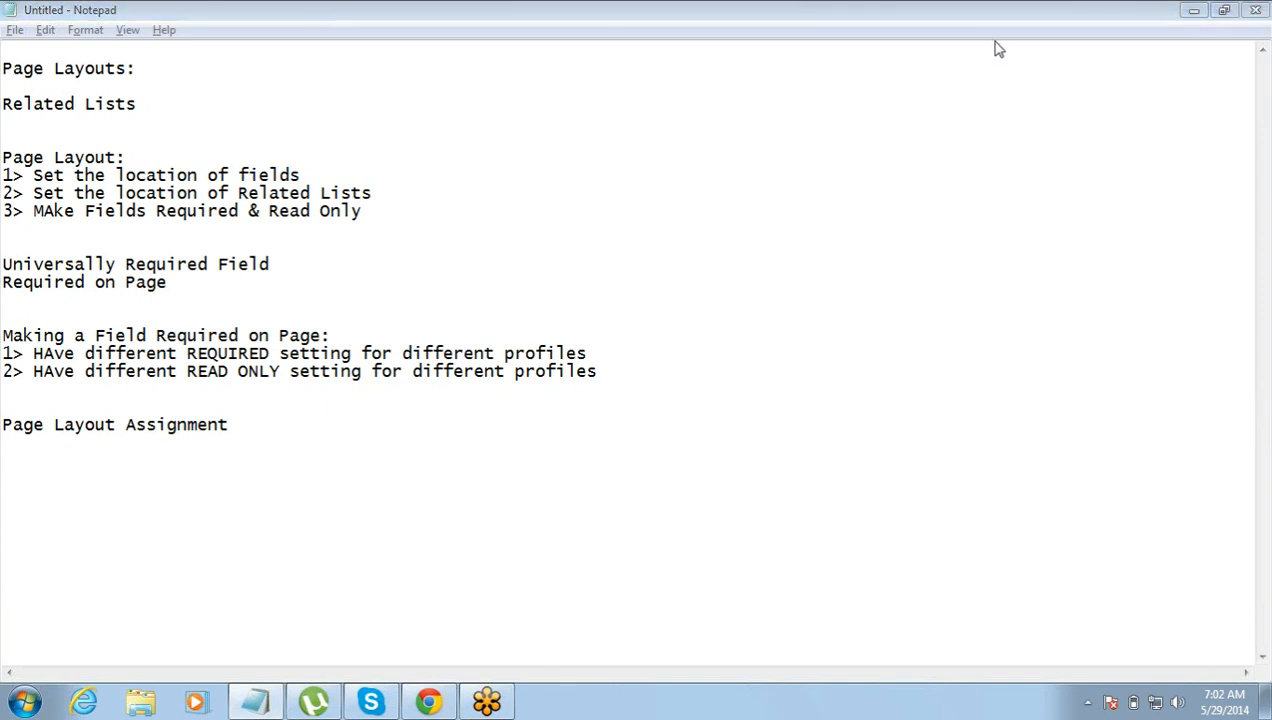
{"action": "left_click", "coordinate": [277, 424]}
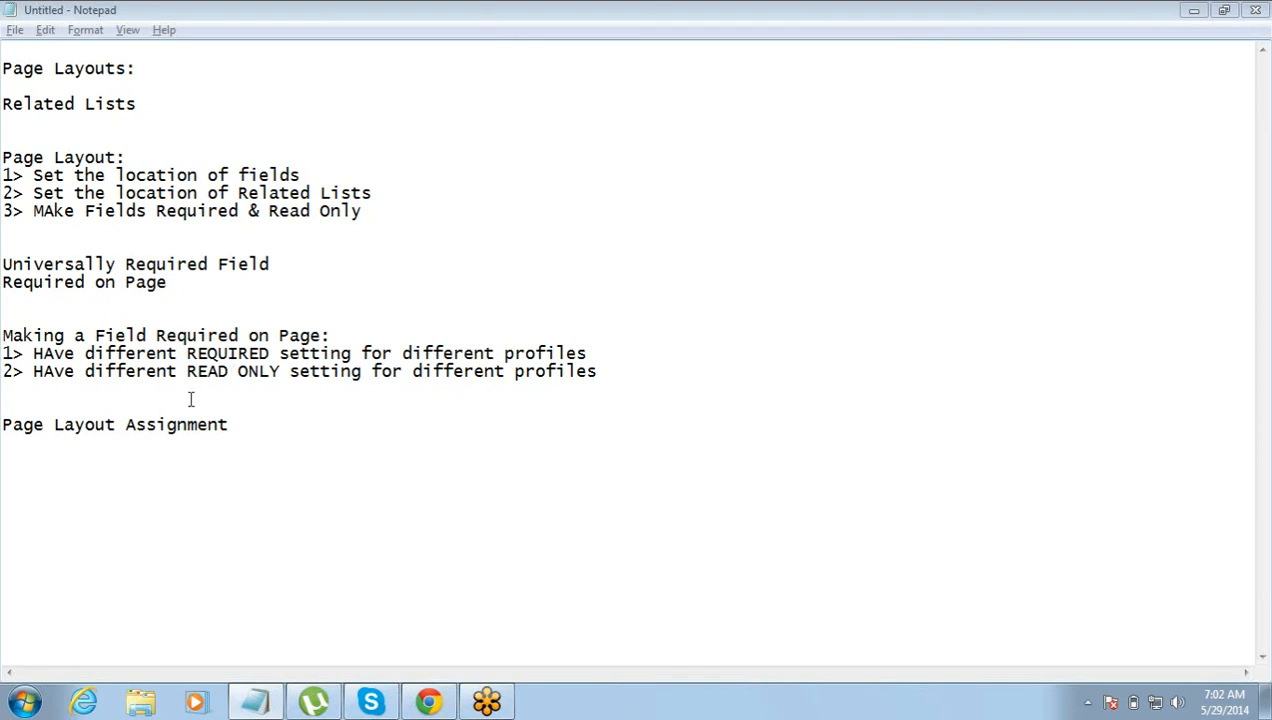
{"action": "left_click", "coordinate": [240, 424]}
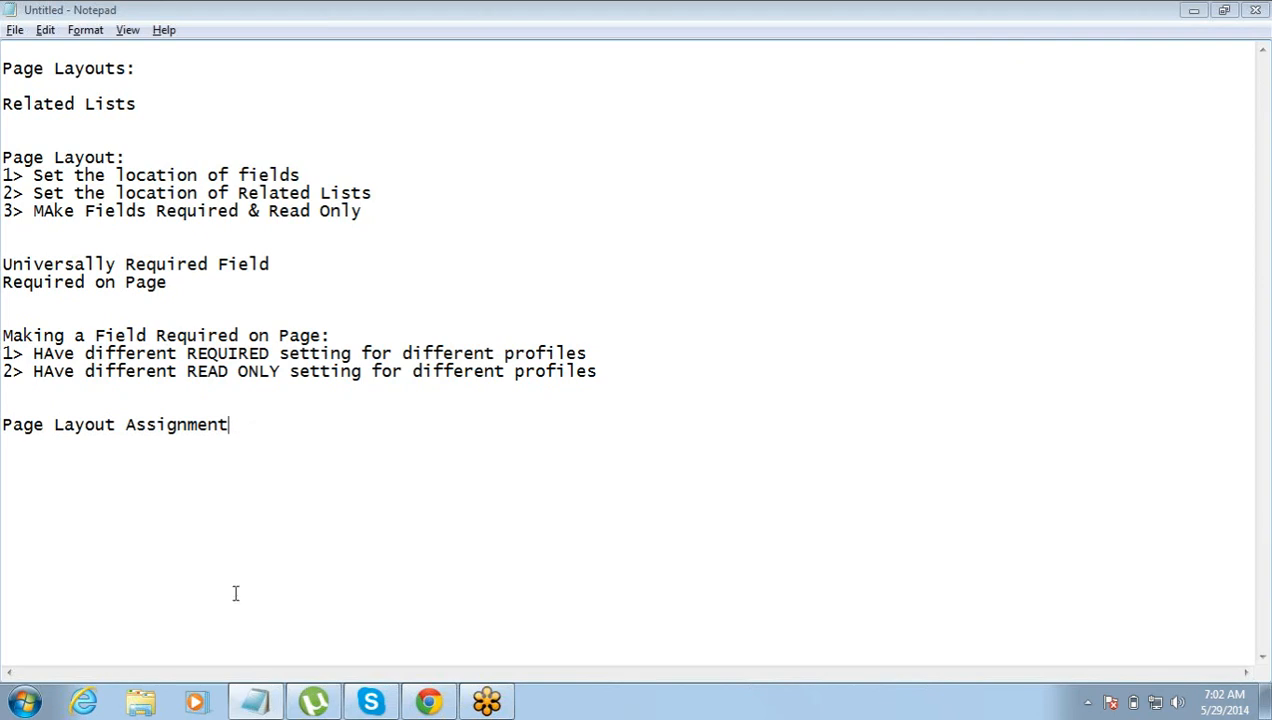
Switch to Chrome and start a new page layout from the Client custom object's definition.
{"action": "left_click", "coordinate": [428, 703]}
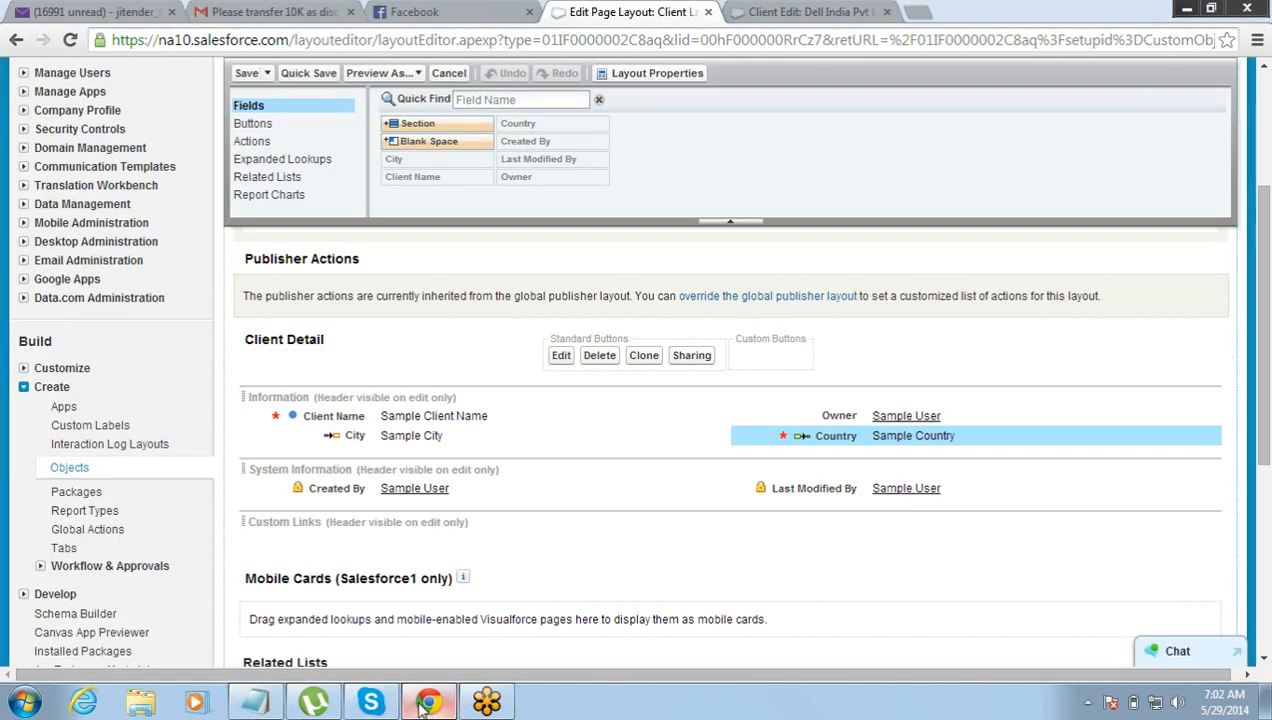
{"action": "left_click", "coordinate": [78, 469]}
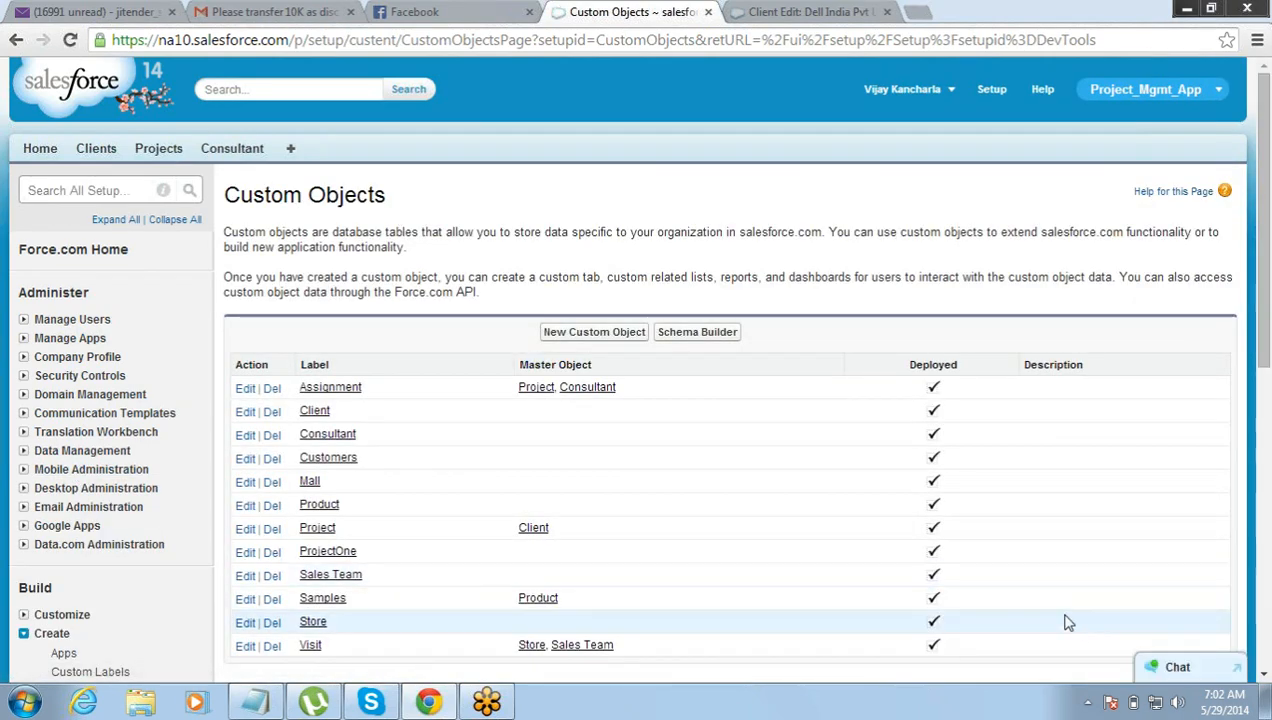
{"action": "left_click", "coordinate": [314, 412]}
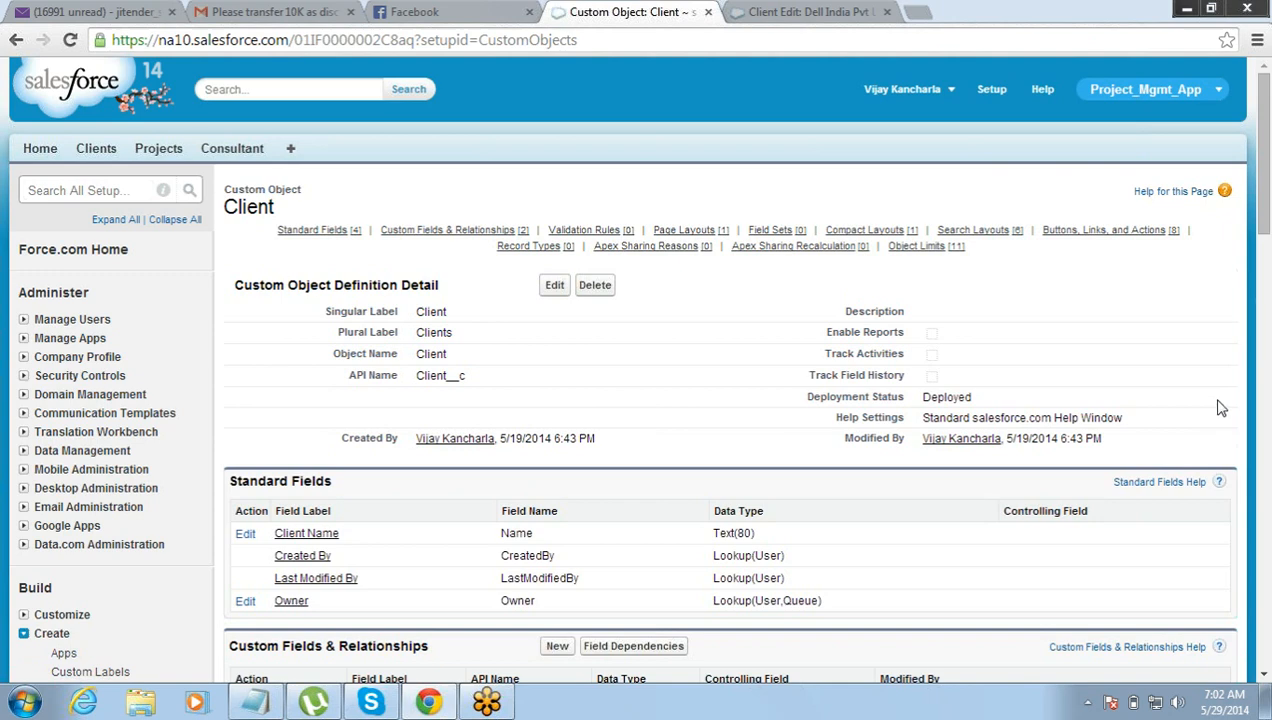
{"action": "scroll", "coordinate": [1262, 676], "scroll_direction": "down", "scroll_amount": 3}
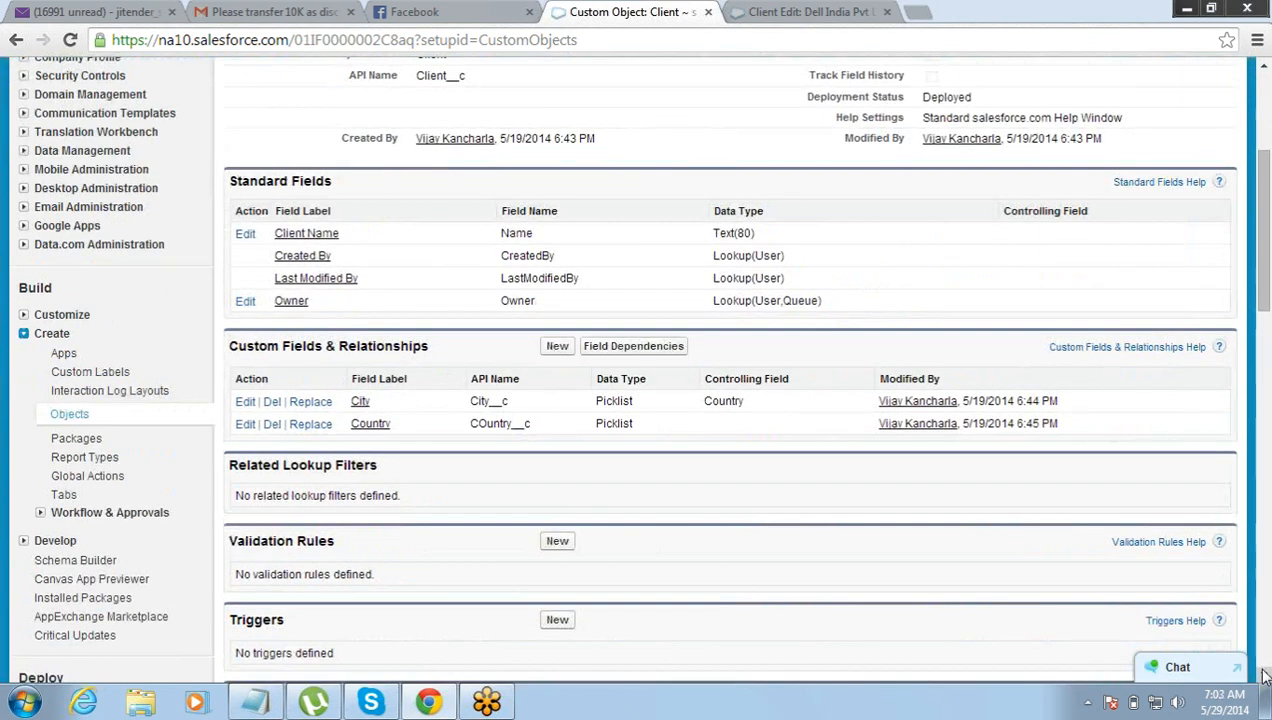
{"action": "scroll", "coordinate": [1262, 676], "scroll_direction": "down", "scroll_amount": 3}
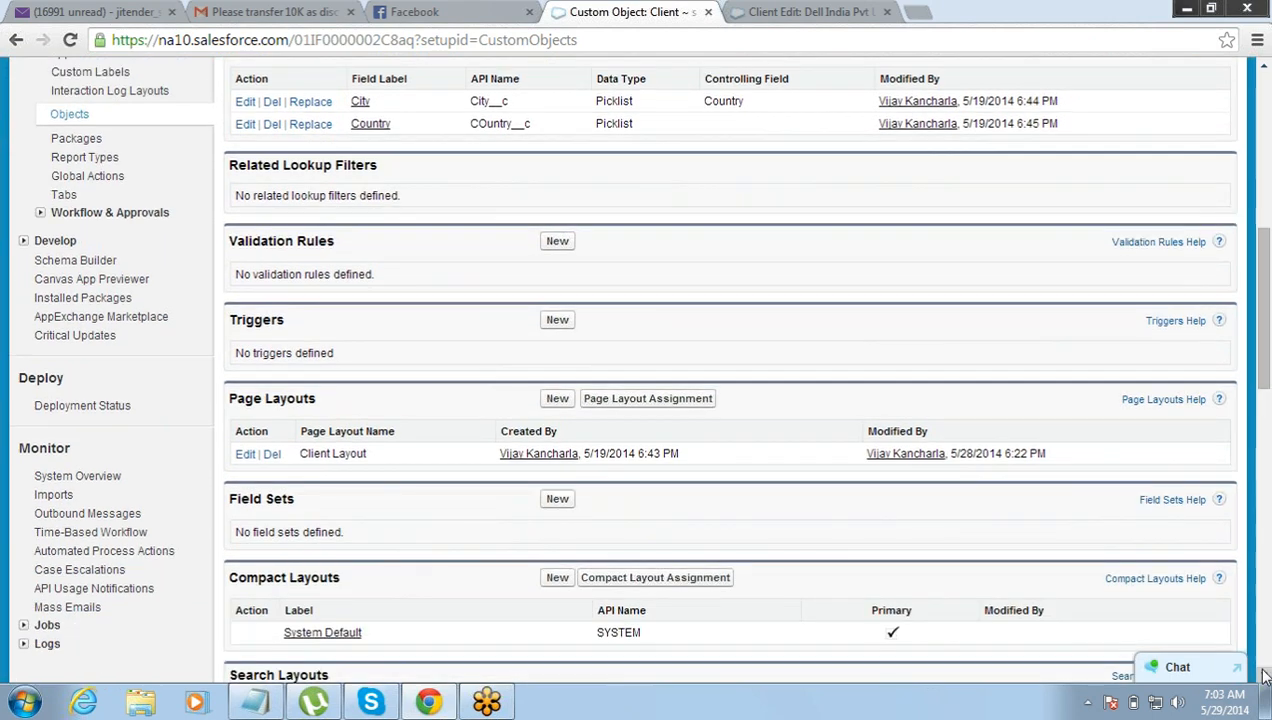
{"action": "left_click", "coordinate": [557, 398]}
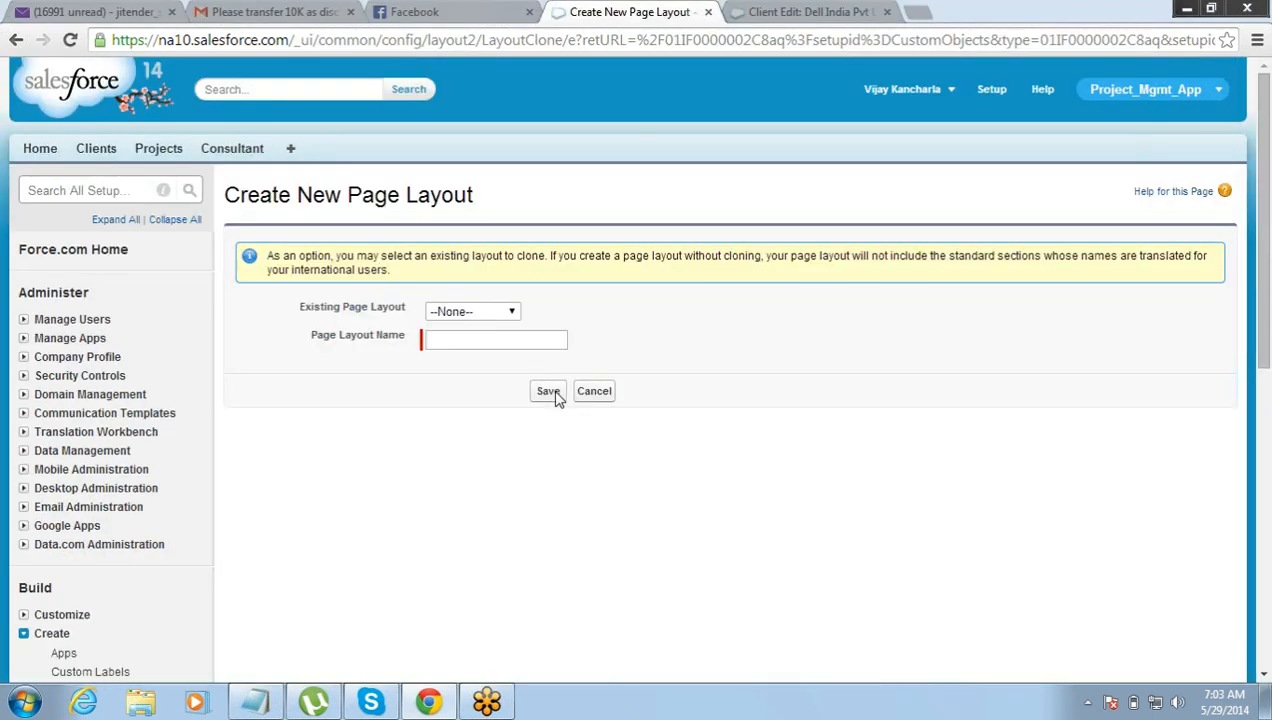
Create a page layout named Marketing_Page_Layout based on the existing Client Layout.
{"action": "left_click", "coordinate": [492, 318]}
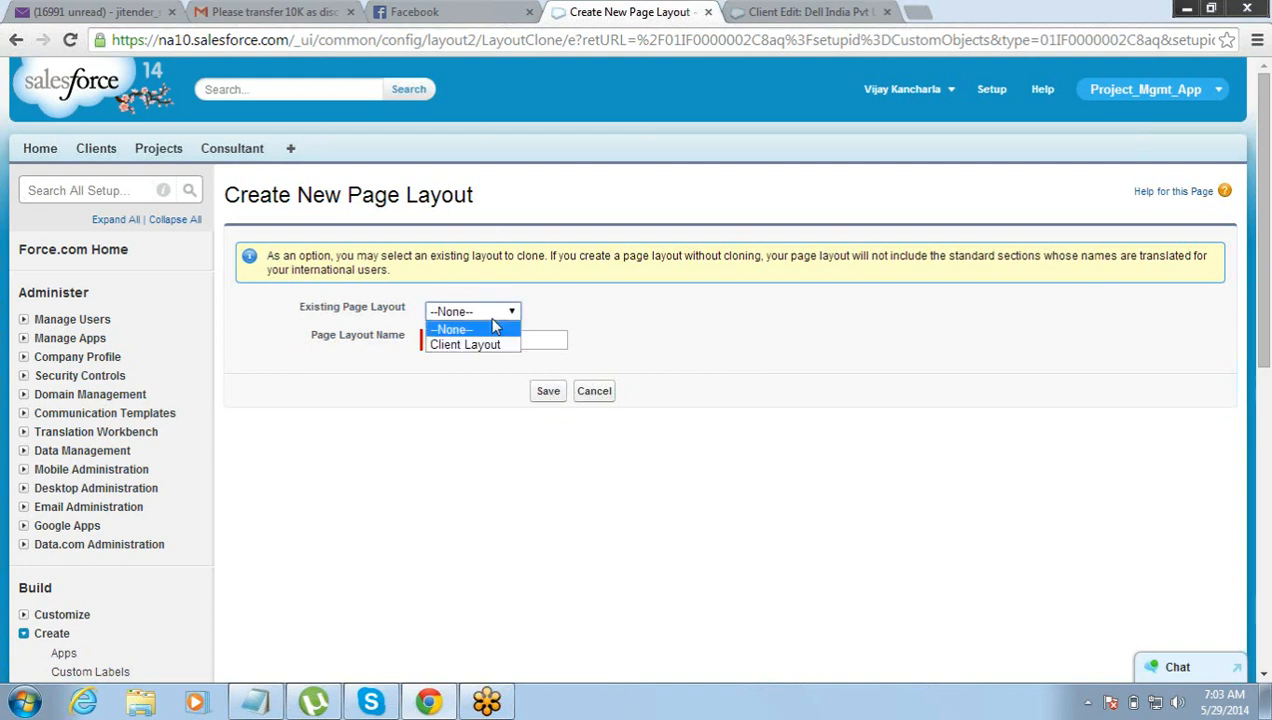
{"action": "left_click", "coordinate": [488, 344]}
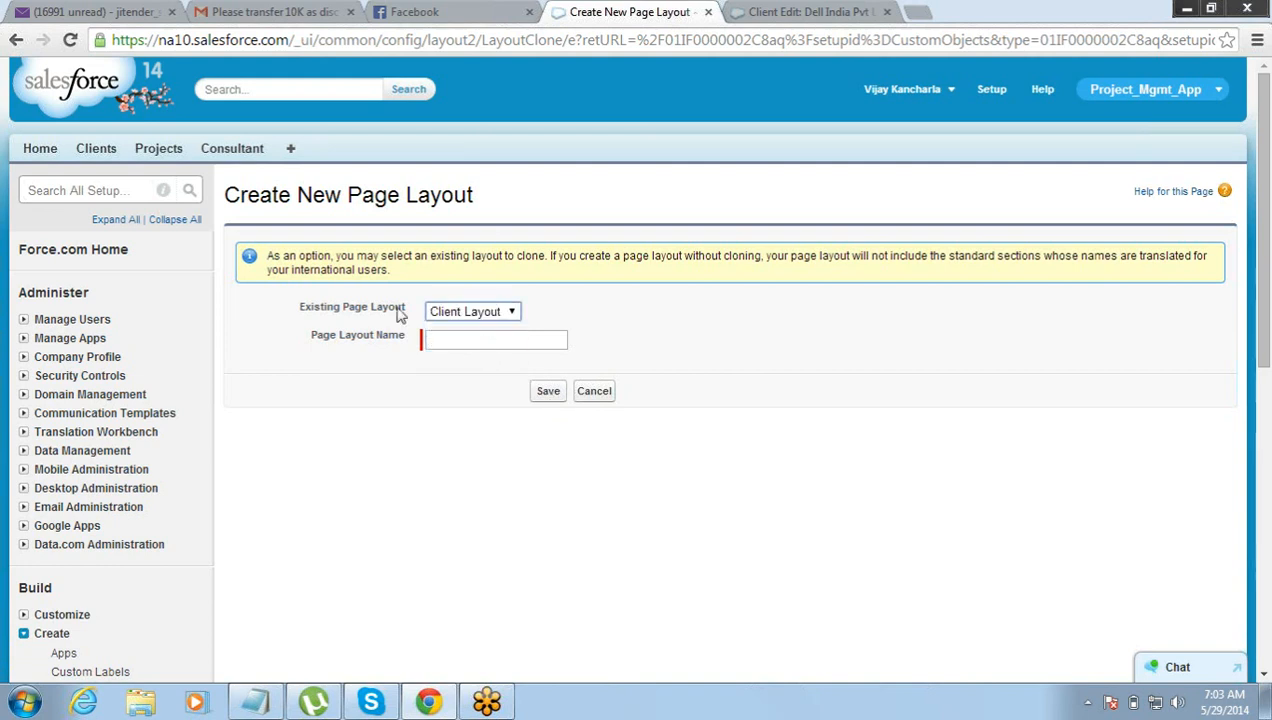
{"action": "left_click_drag", "start_coordinate": [297, 307], "coordinate": [389, 316]}
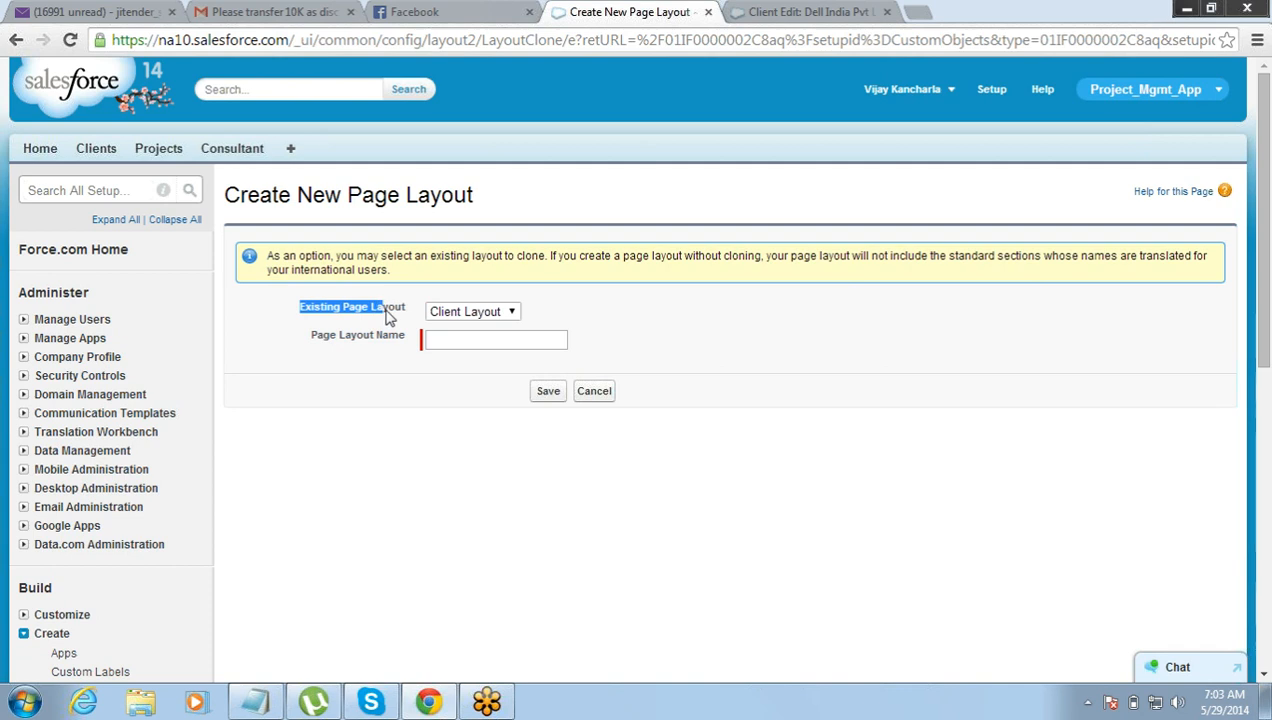
{"action": "left_click", "coordinate": [494, 341]}
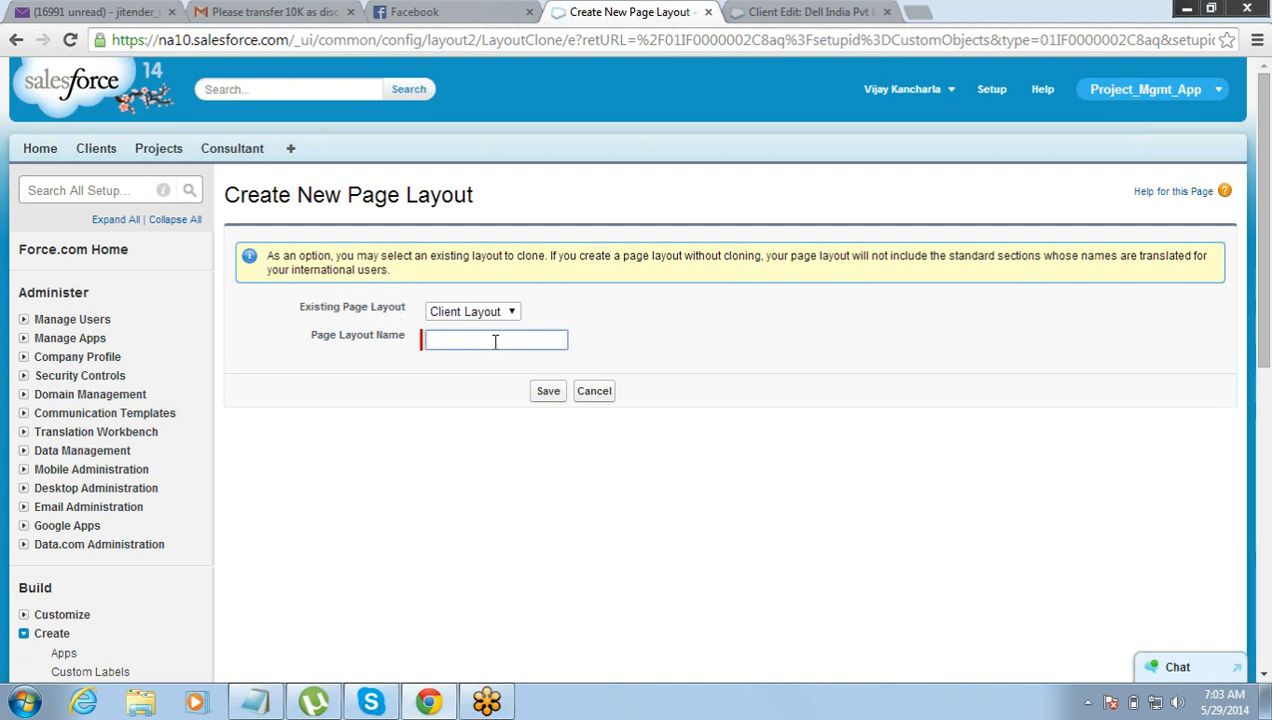
{"action": "left_click", "coordinate": [494, 341]}
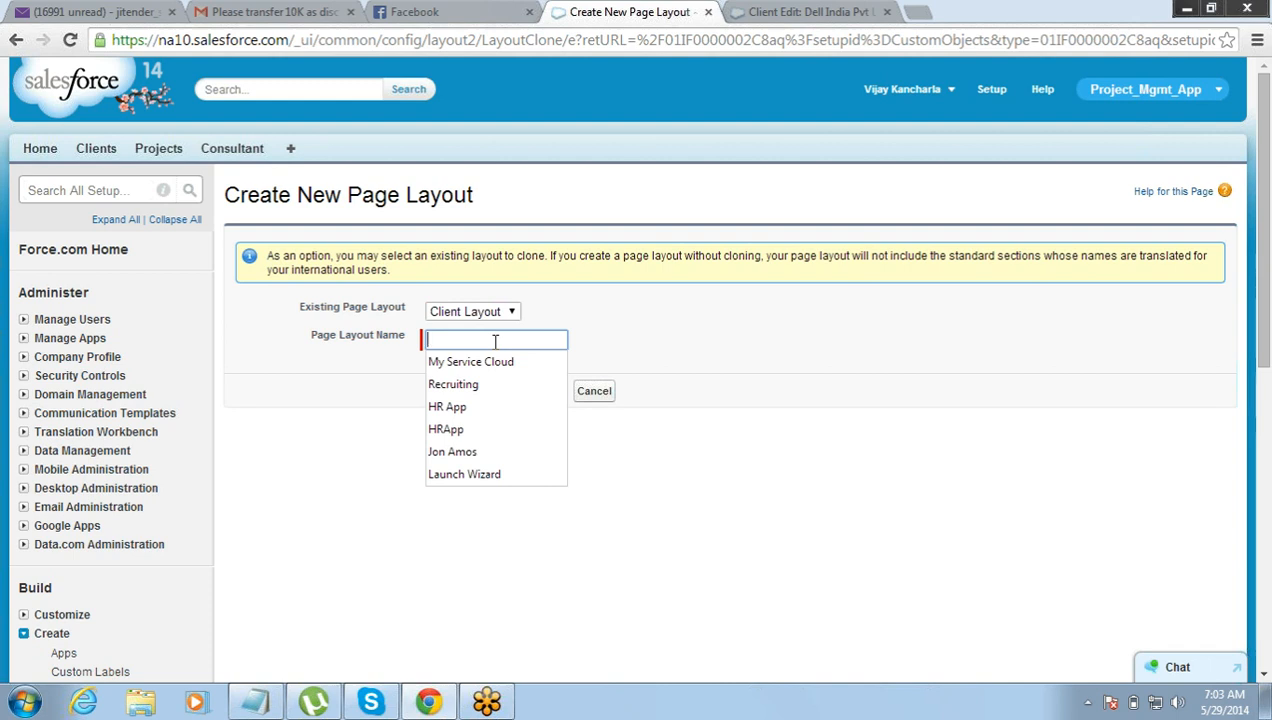
{"action": "type", "text": "Marke"}
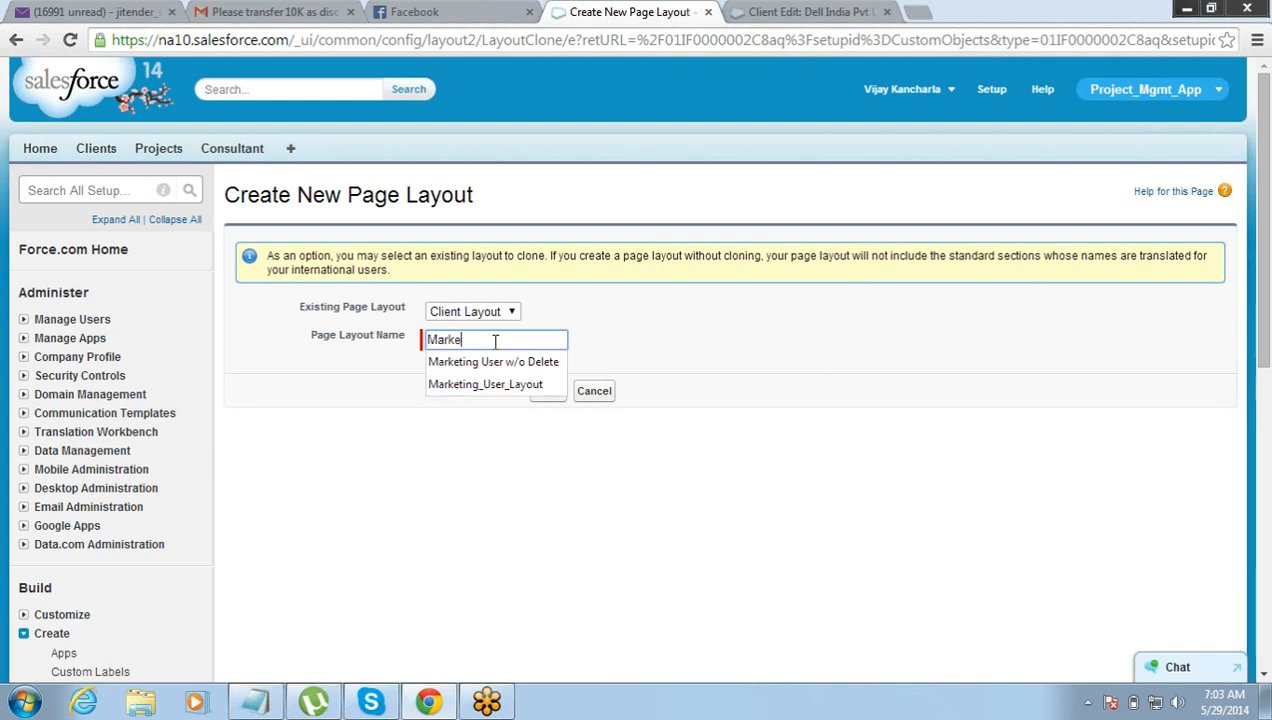
{"action": "type", "text": "ting_Page_Lau"}
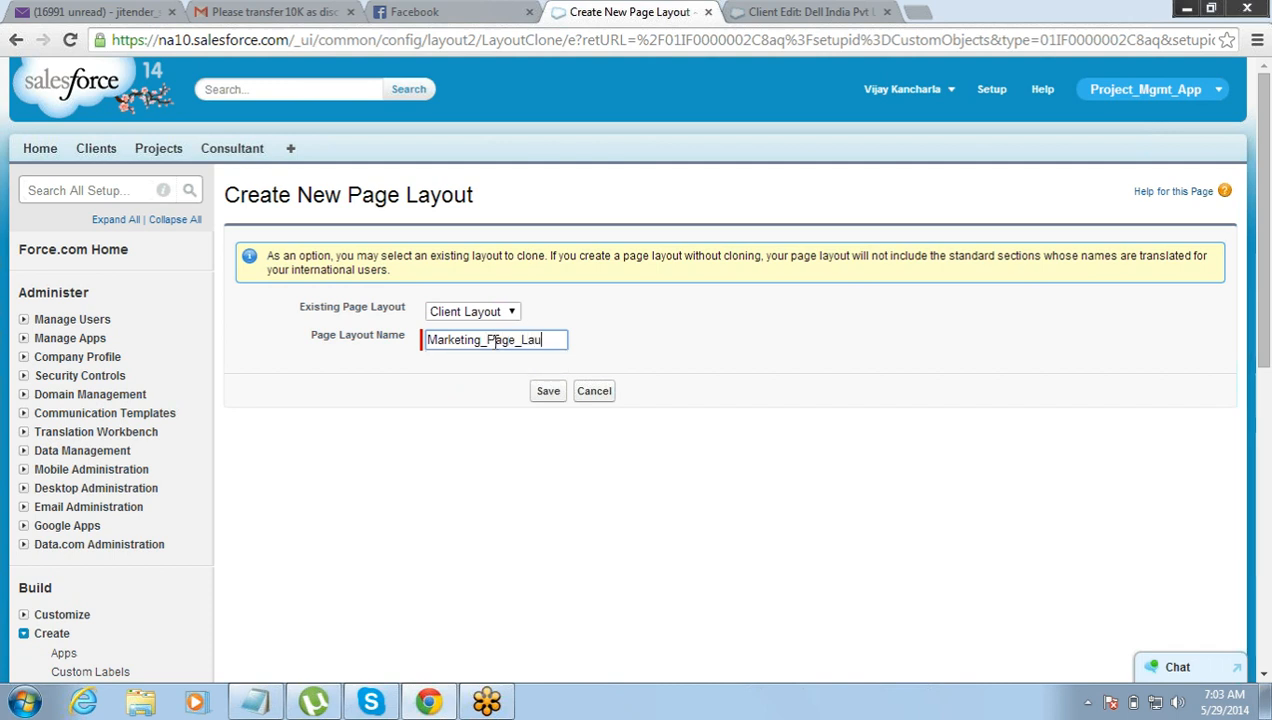
{"action": "key", "text": "BackSpace"}
{"action": "type", "text": "yout"}
{"action": "left_click", "coordinate": [550, 394]}
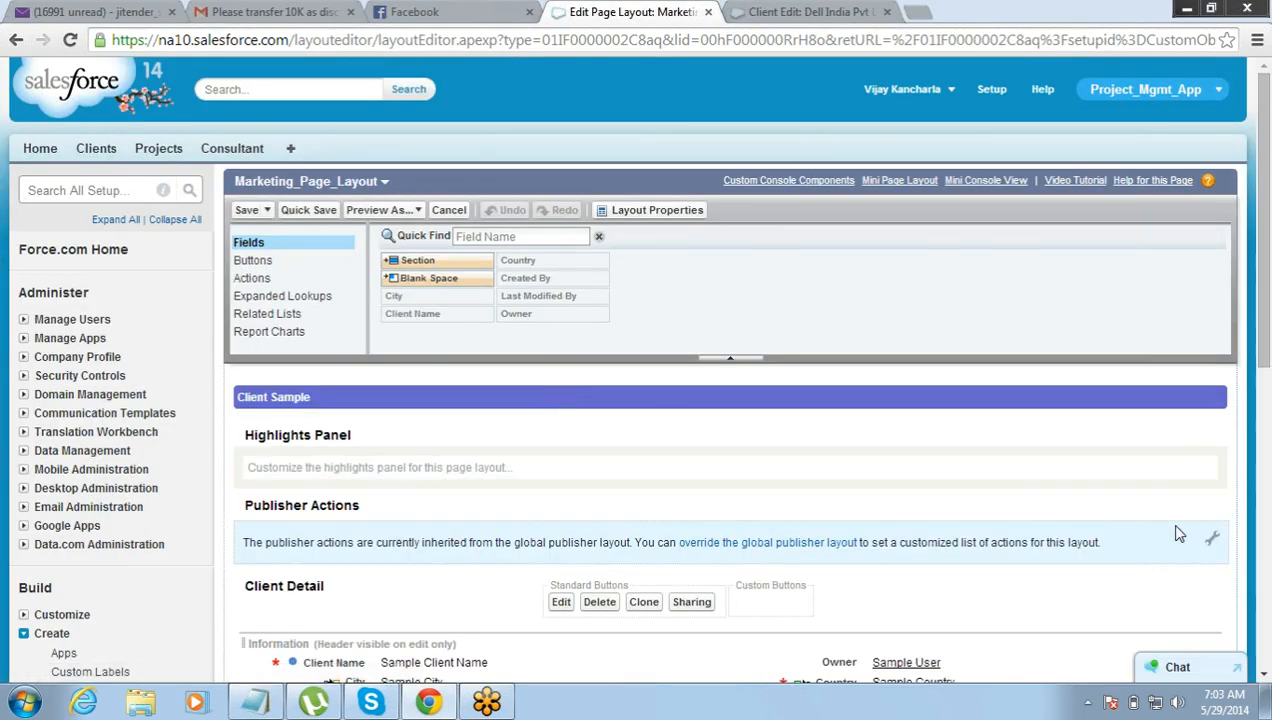
Review the fields in Marketing_Page_Layout and save the layout.
{"action": "left_click_drag", "start_coordinate": [1266, 310], "coordinate": [1268, 432]}
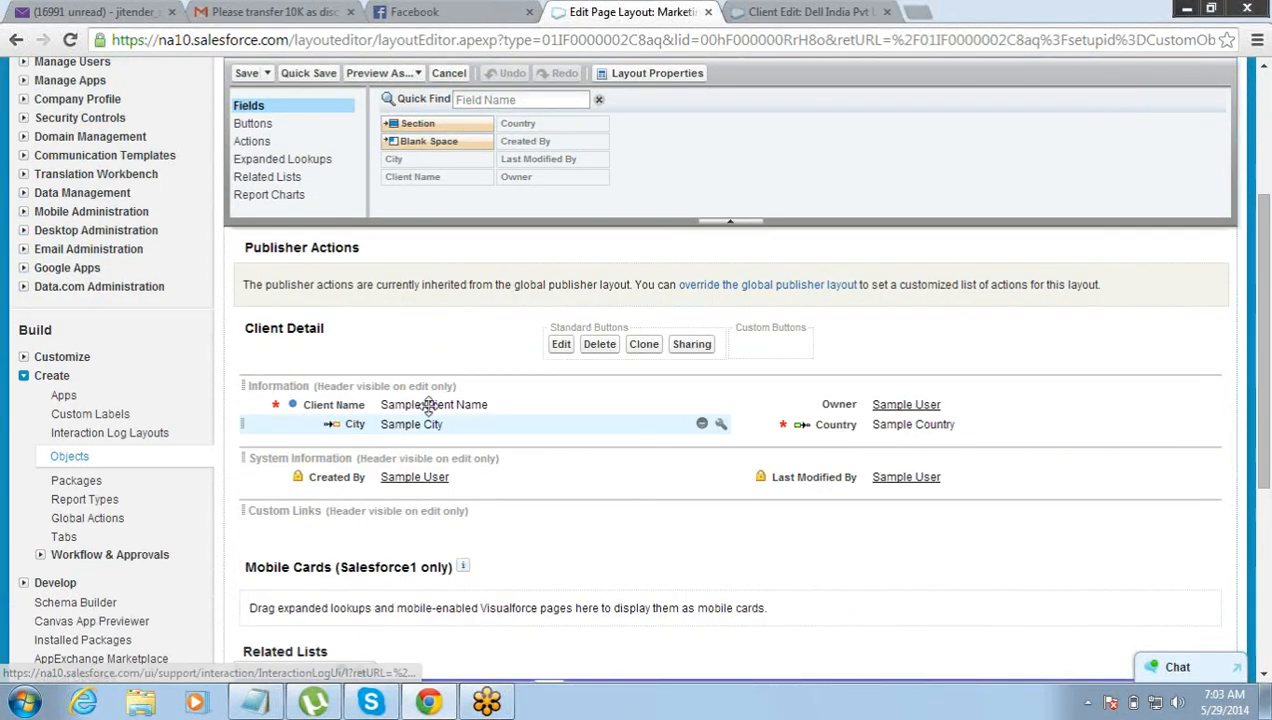
{"action": "left_click_drag", "start_coordinate": [1268, 456], "coordinate": [1266, 328]}
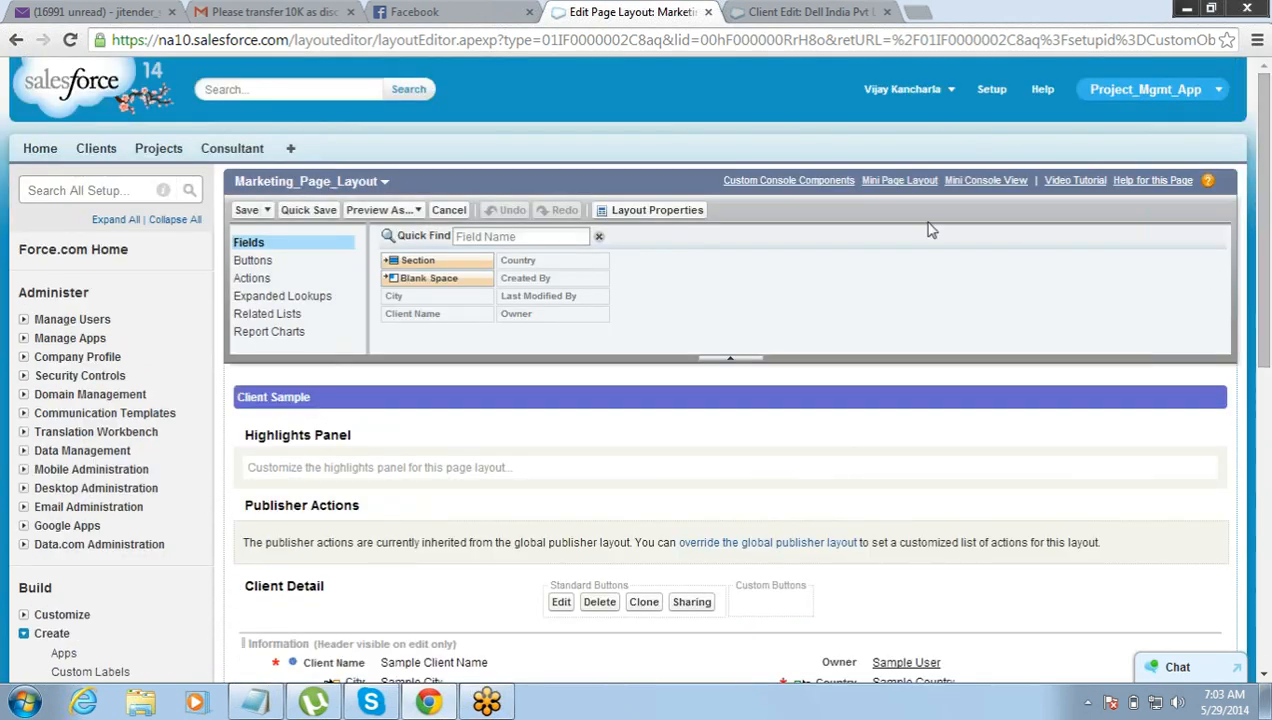
{"action": "left_click", "coordinate": [250, 214]}
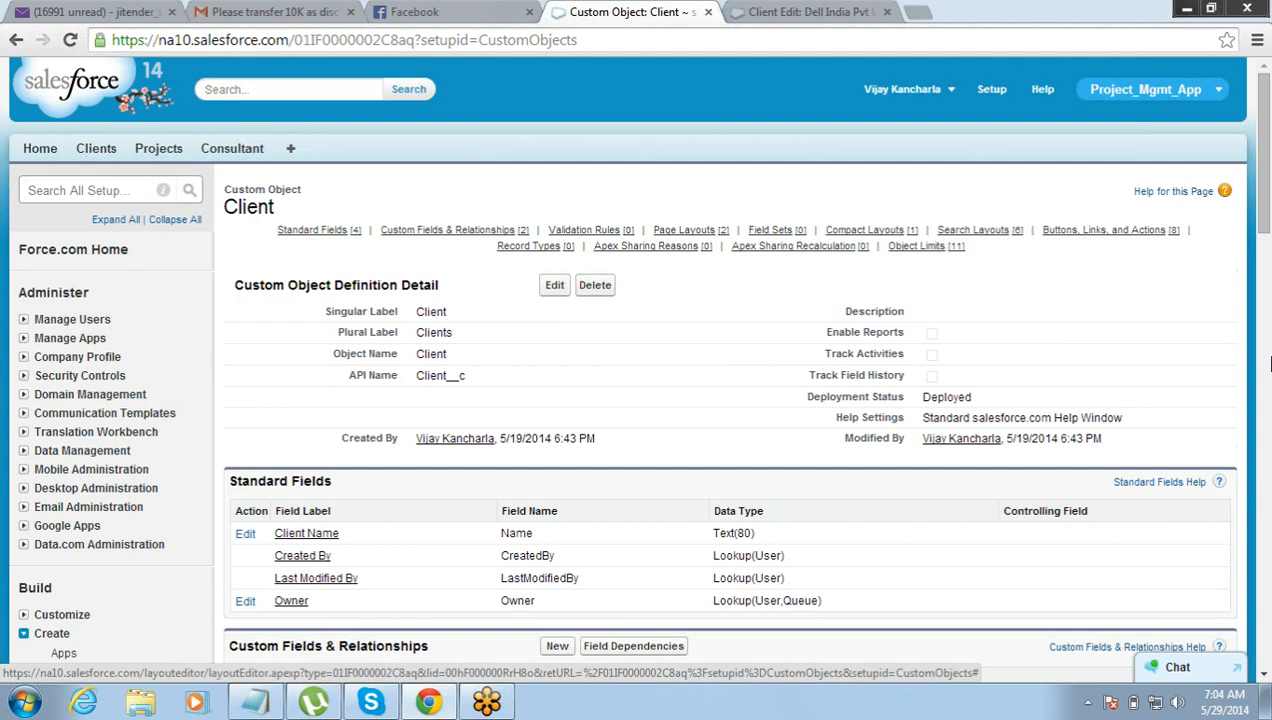
Open the Client object's page layout assignments, look through the profiles and start editing the assignments.
{"action": "scroll", "coordinate": [1265, 678], "scroll_direction": "down", "scroll_amount": 4}
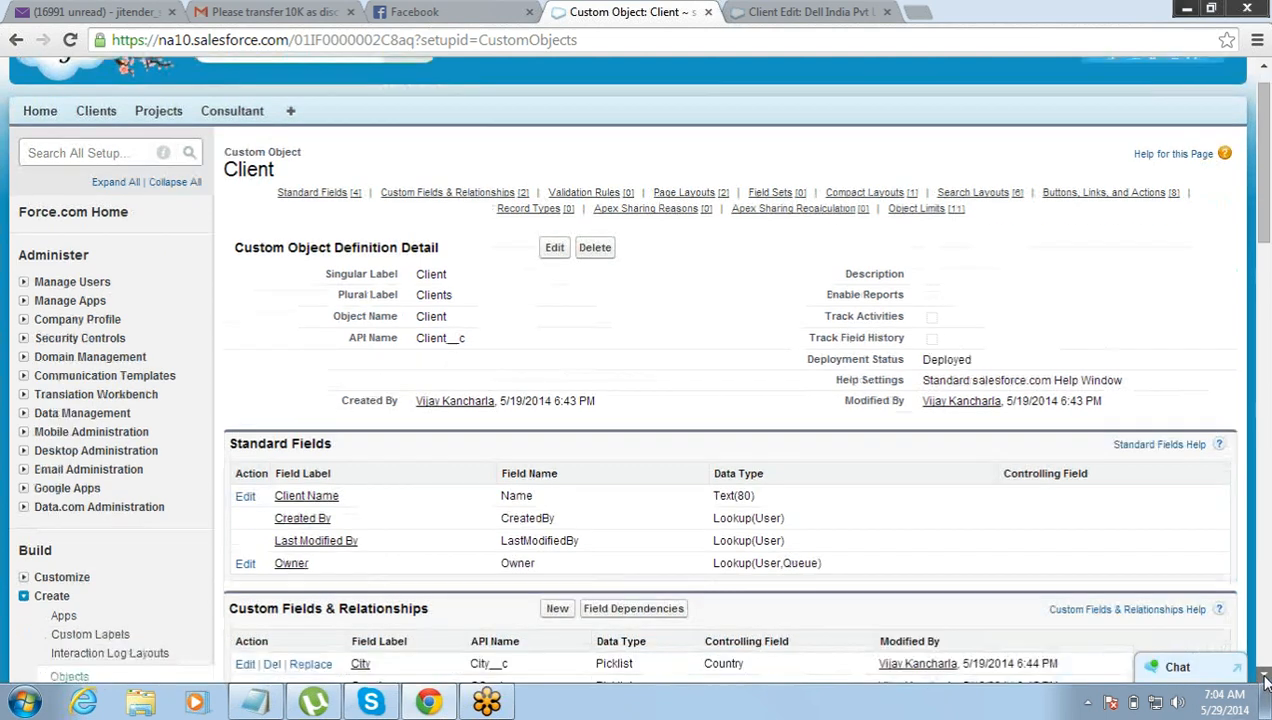
{"action": "left_click", "coordinate": [1265, 678]}
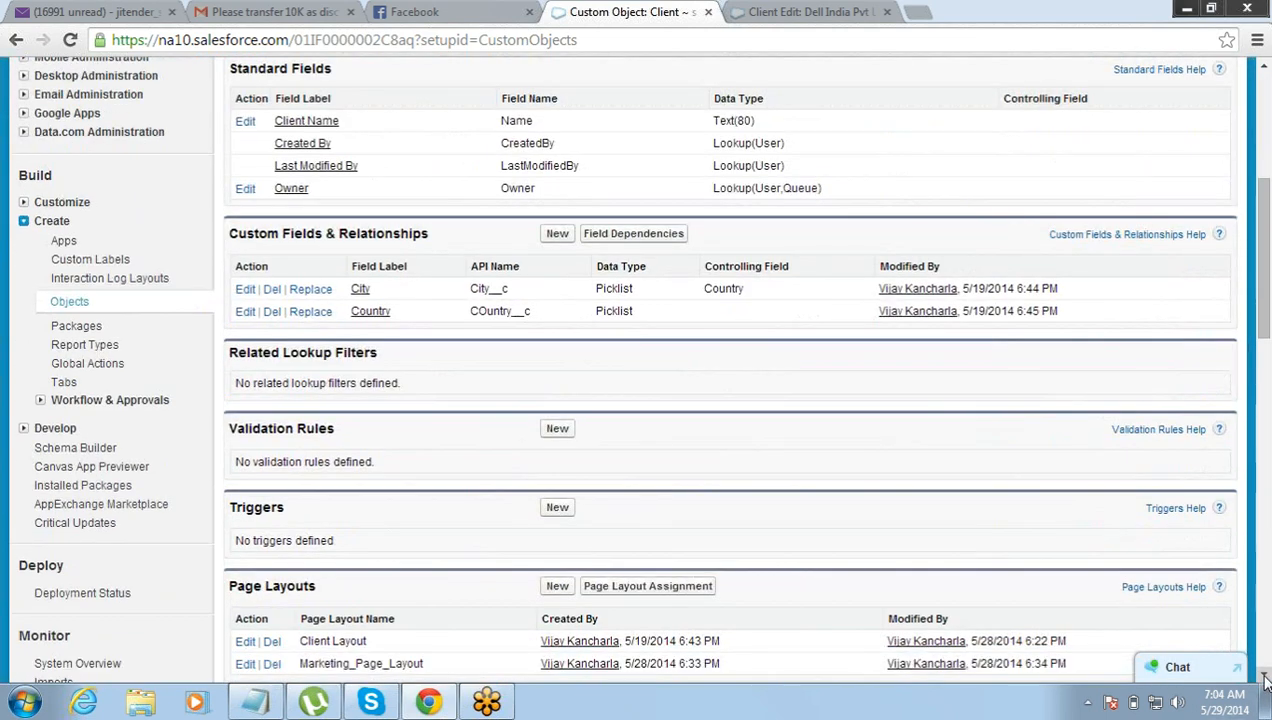
{"action": "left_click", "coordinate": [1265, 678]}
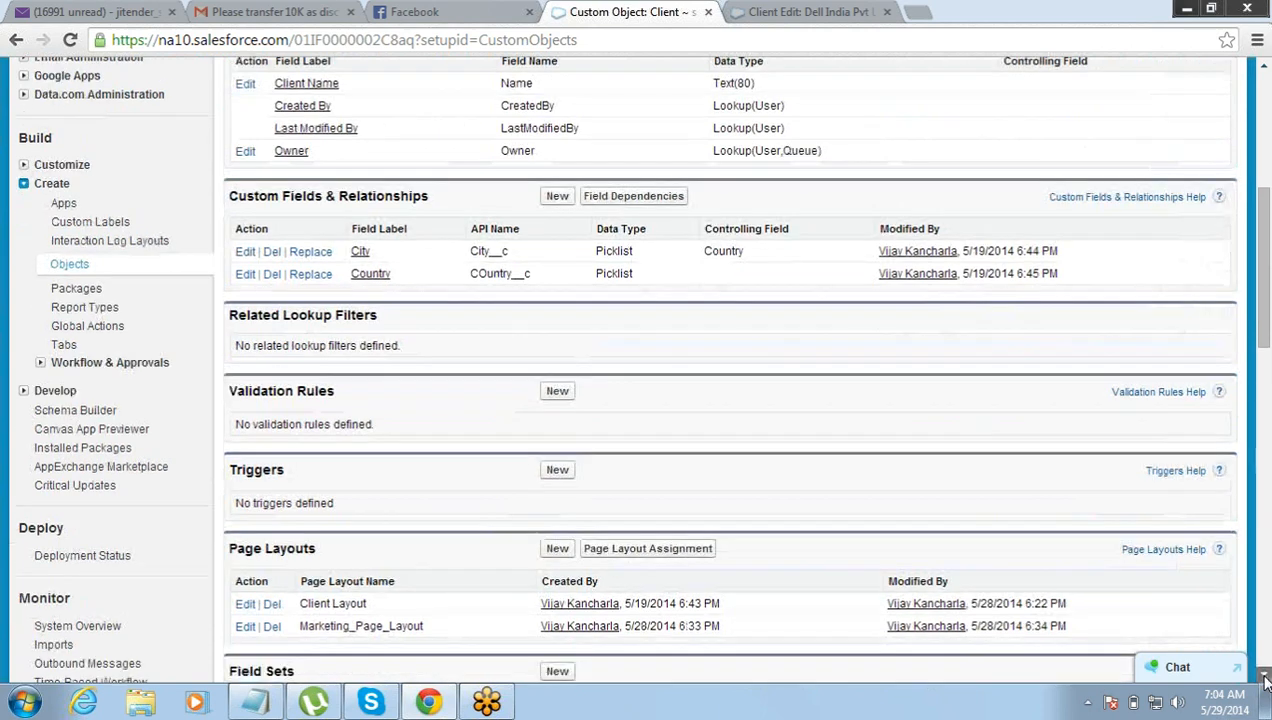
{"action": "left_click", "coordinate": [1265, 678]}
{"action": "left_click", "coordinate": [1265, 678]}
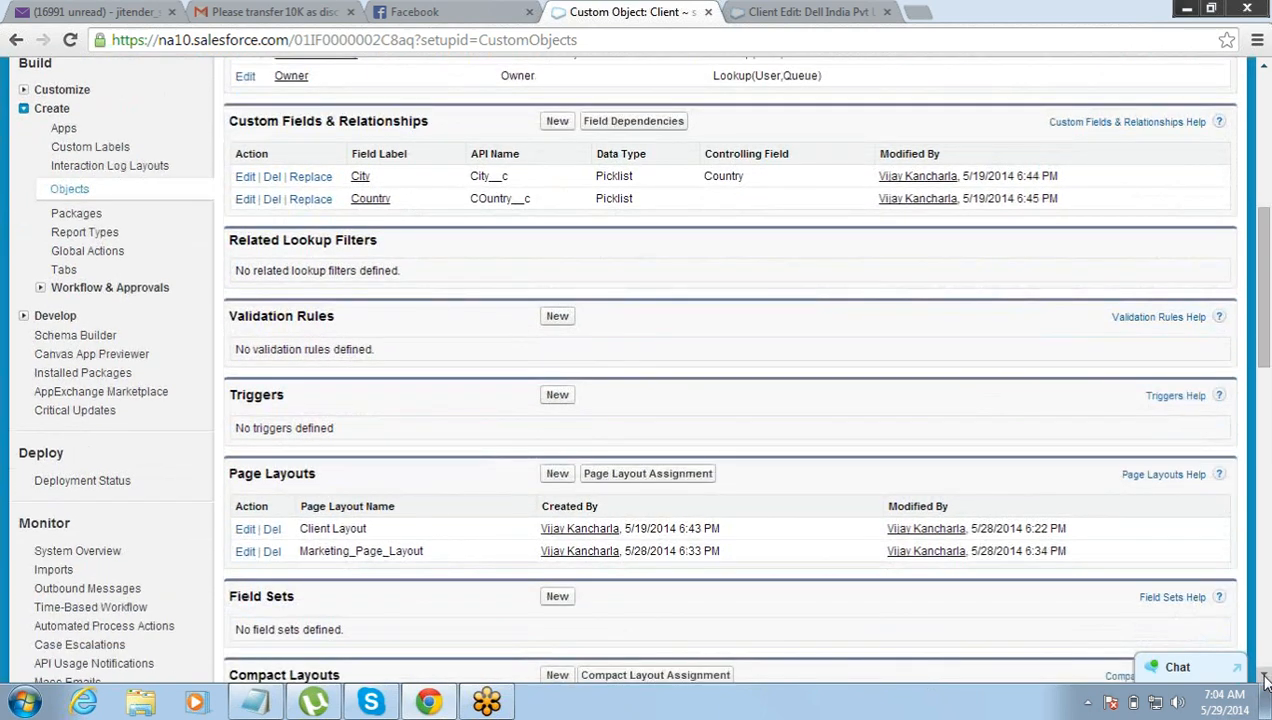
{"action": "left_click", "coordinate": [630, 485]}
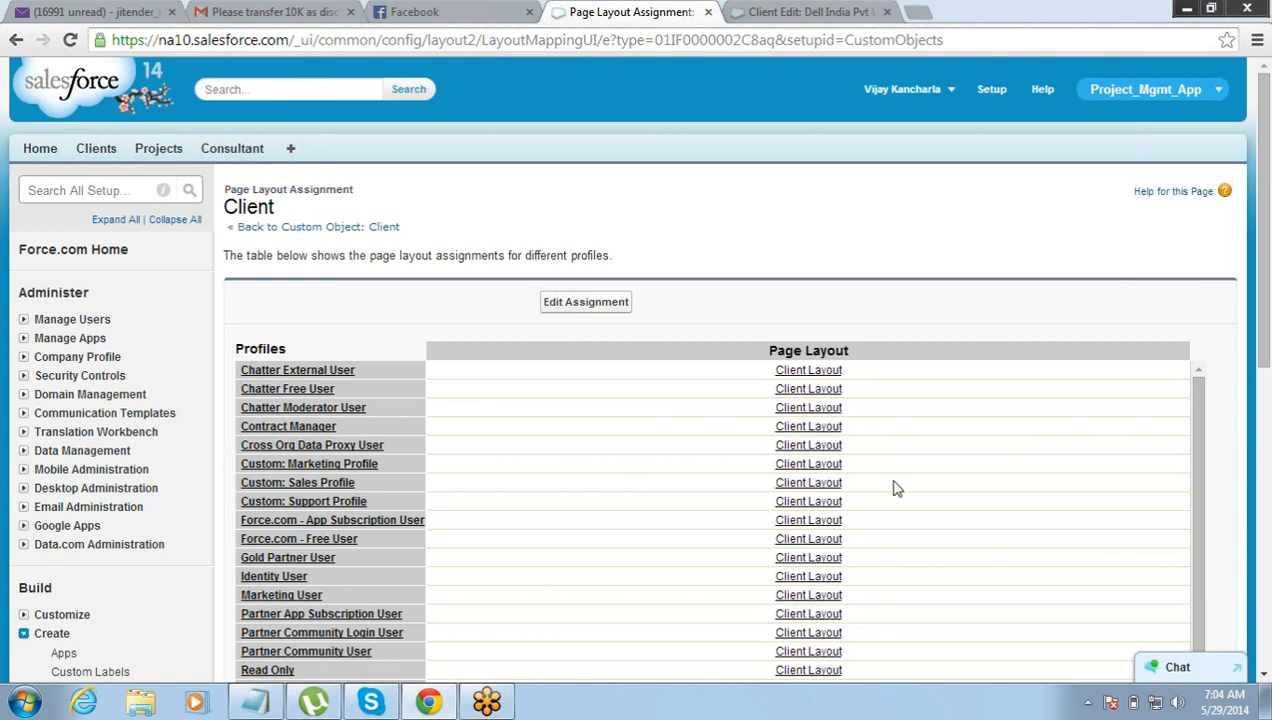
{"action": "left_click_drag", "start_coordinate": [1261, 323], "coordinate": [1263, 408]}
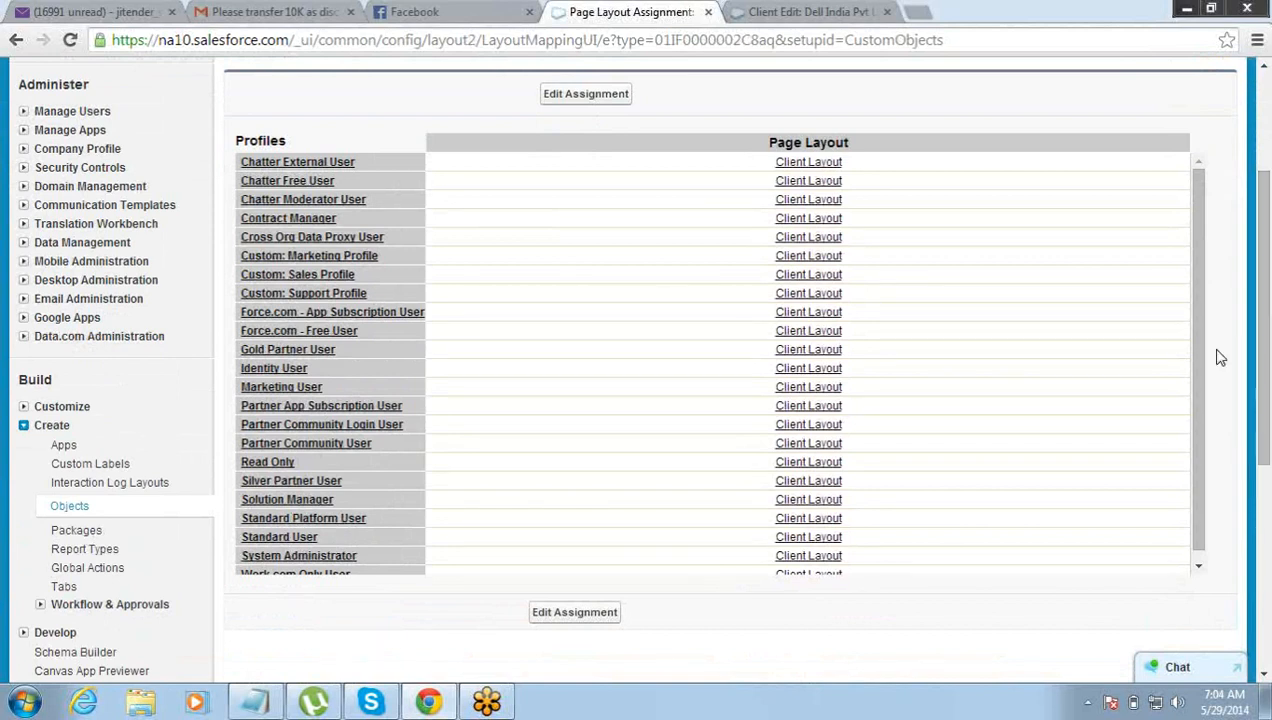
{"action": "left_click_drag", "start_coordinate": [1197, 335], "coordinate": [1180, 420]}
{"action": "left_click", "coordinate": [588, 94]}
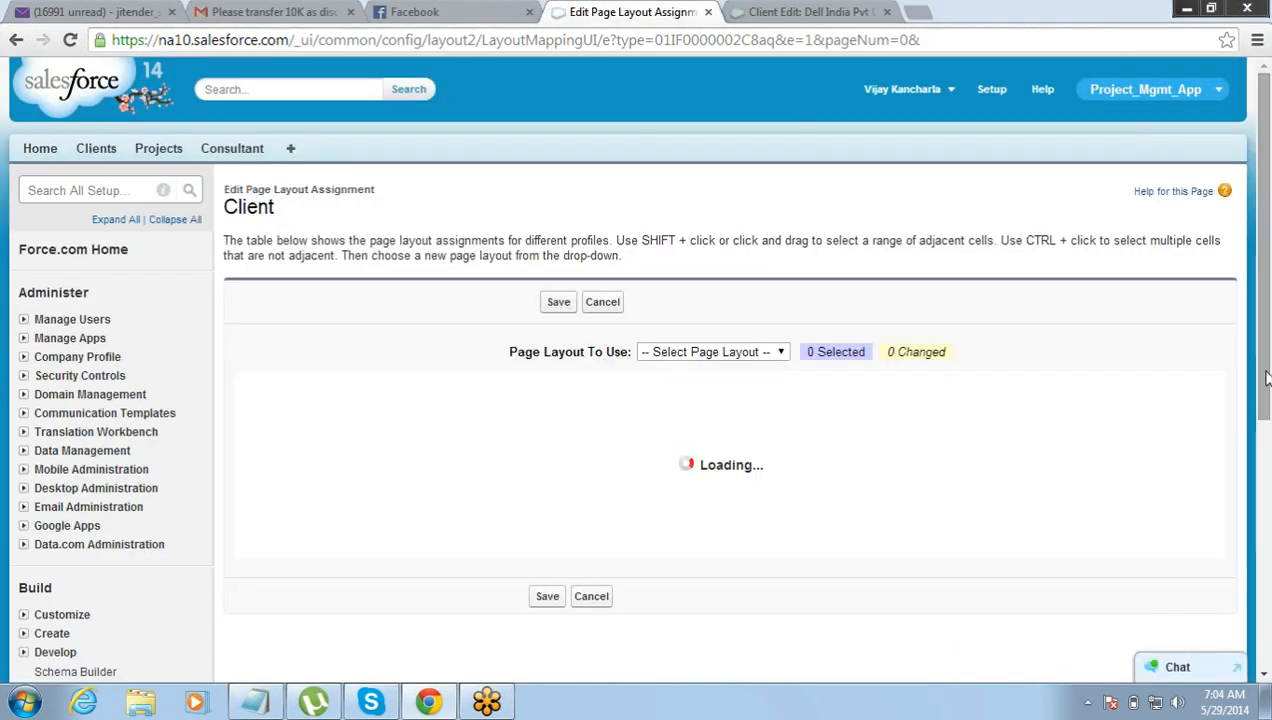
Assign Marketing_Page_Layout to the Custom: Marketing Profile.
{"action": "left_click_drag", "start_coordinate": [1264, 356], "coordinate": [1268, 492]}
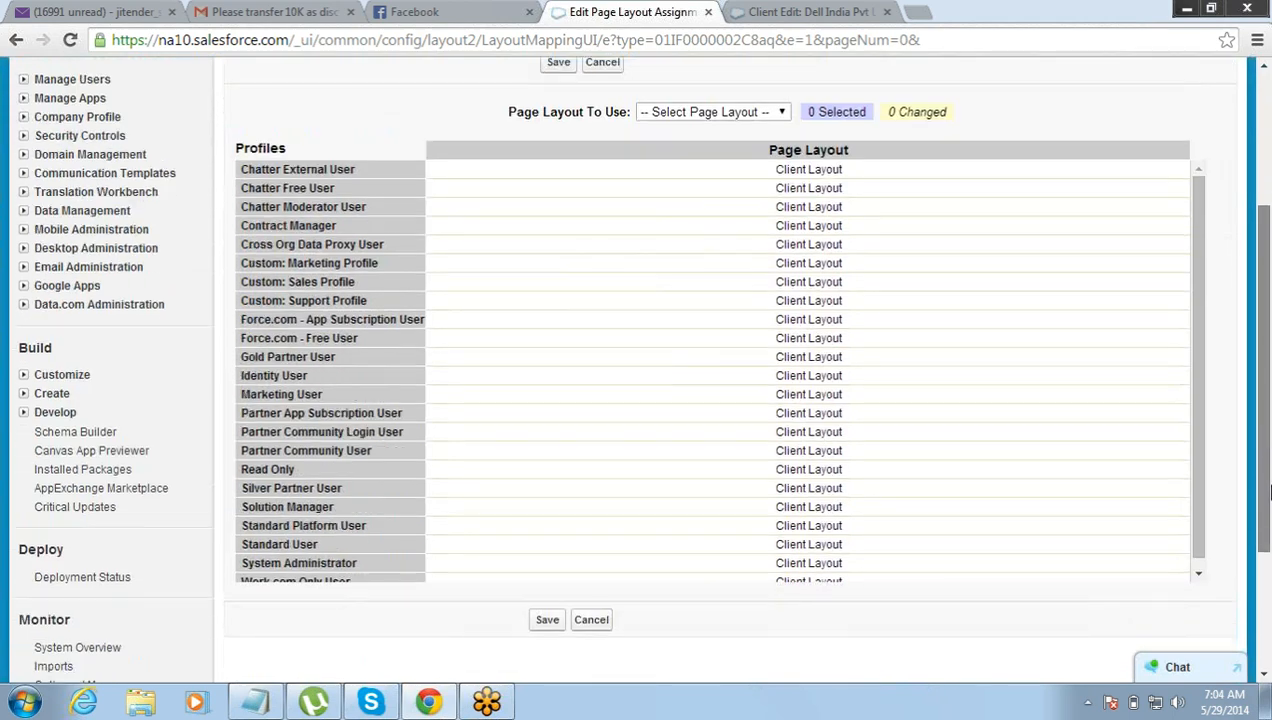
{"action": "left_click", "coordinate": [799, 490]}
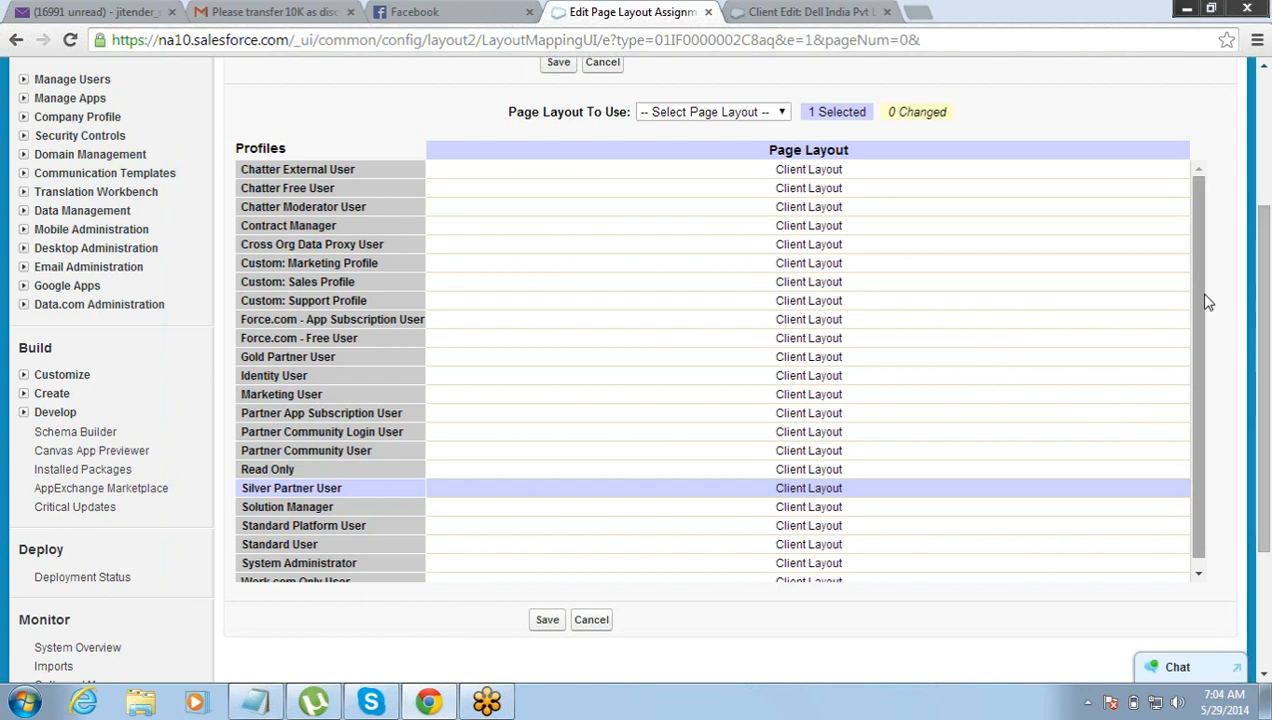
{"action": "left_click_drag", "start_coordinate": [1206, 297], "coordinate": [1200, 253]}
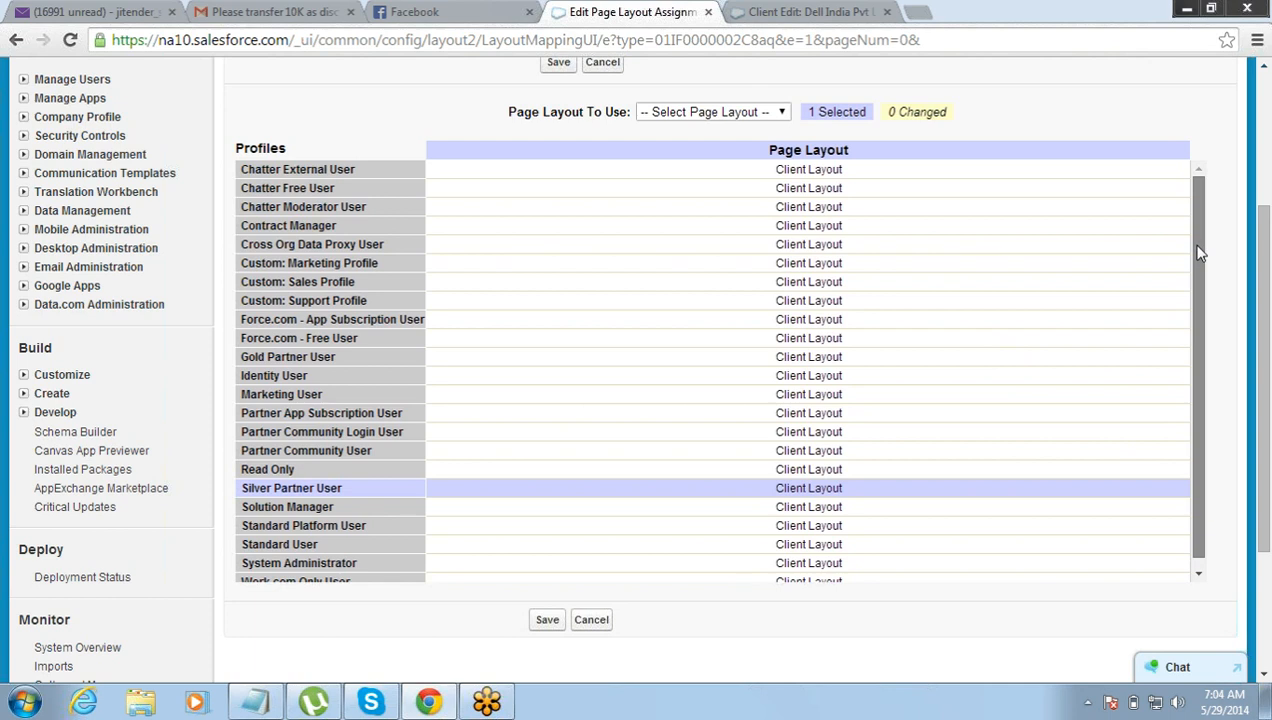
{"action": "left_click", "coordinate": [728, 267]}
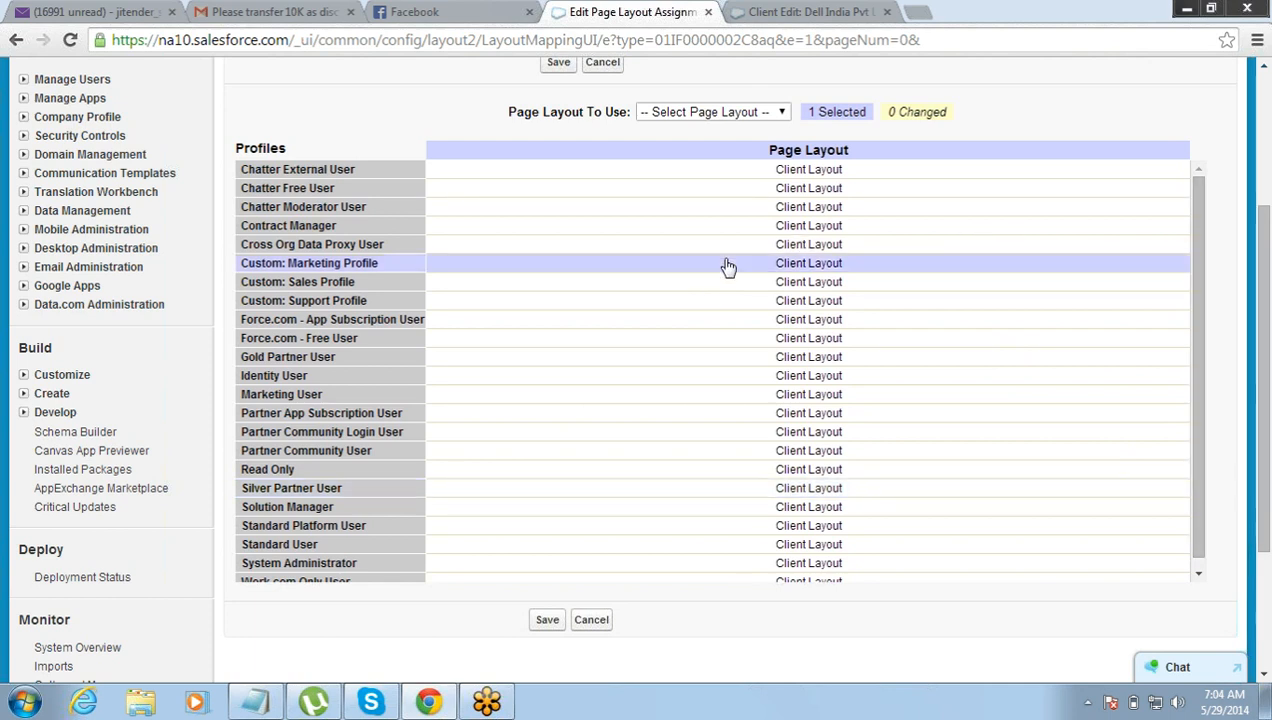
{"action": "left_click", "coordinate": [768, 113]}
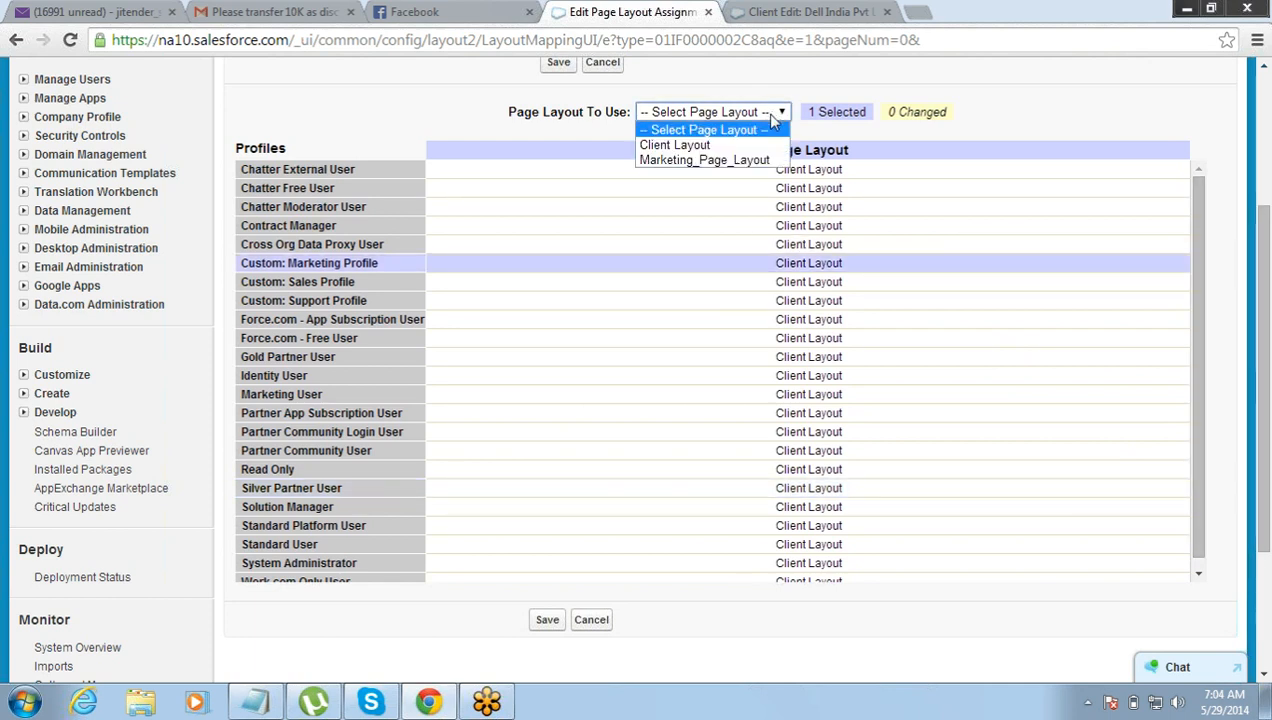
{"action": "left_click", "coordinate": [755, 160]}
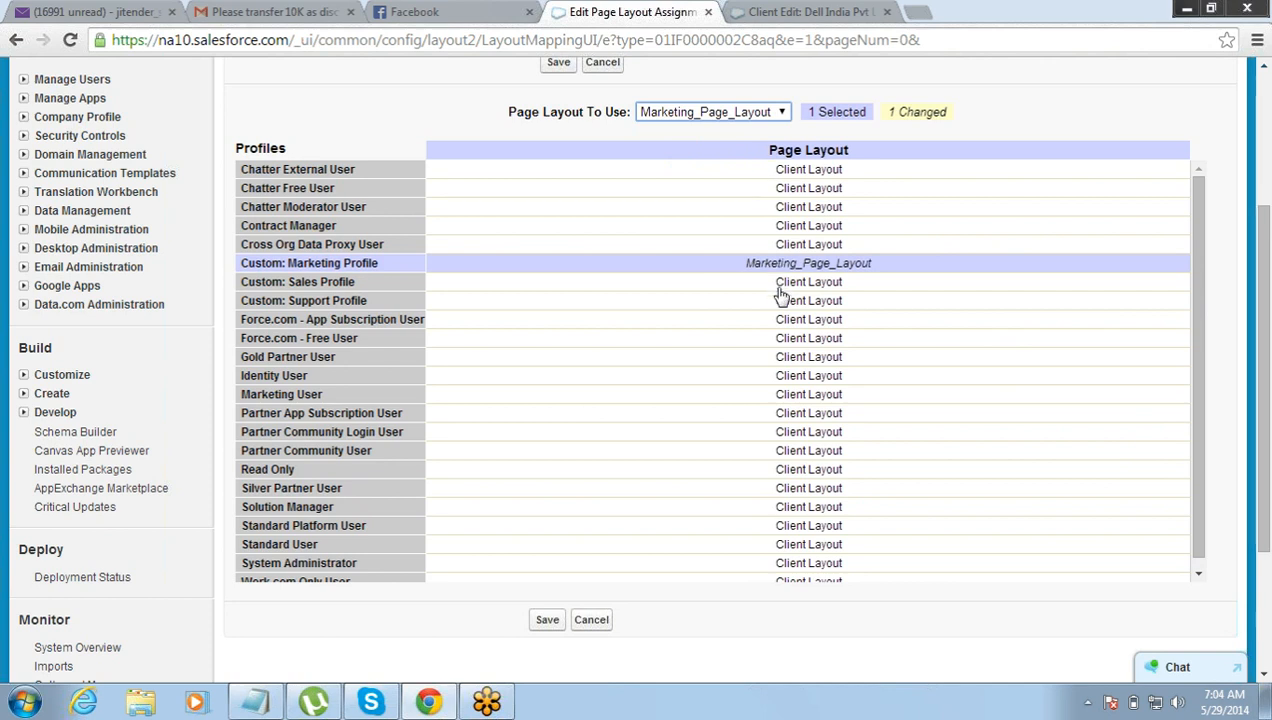
Assign Marketing_Page_Layout to the Standard User profile and save the page layout assignments.
{"action": "left_click", "coordinate": [781, 321]}
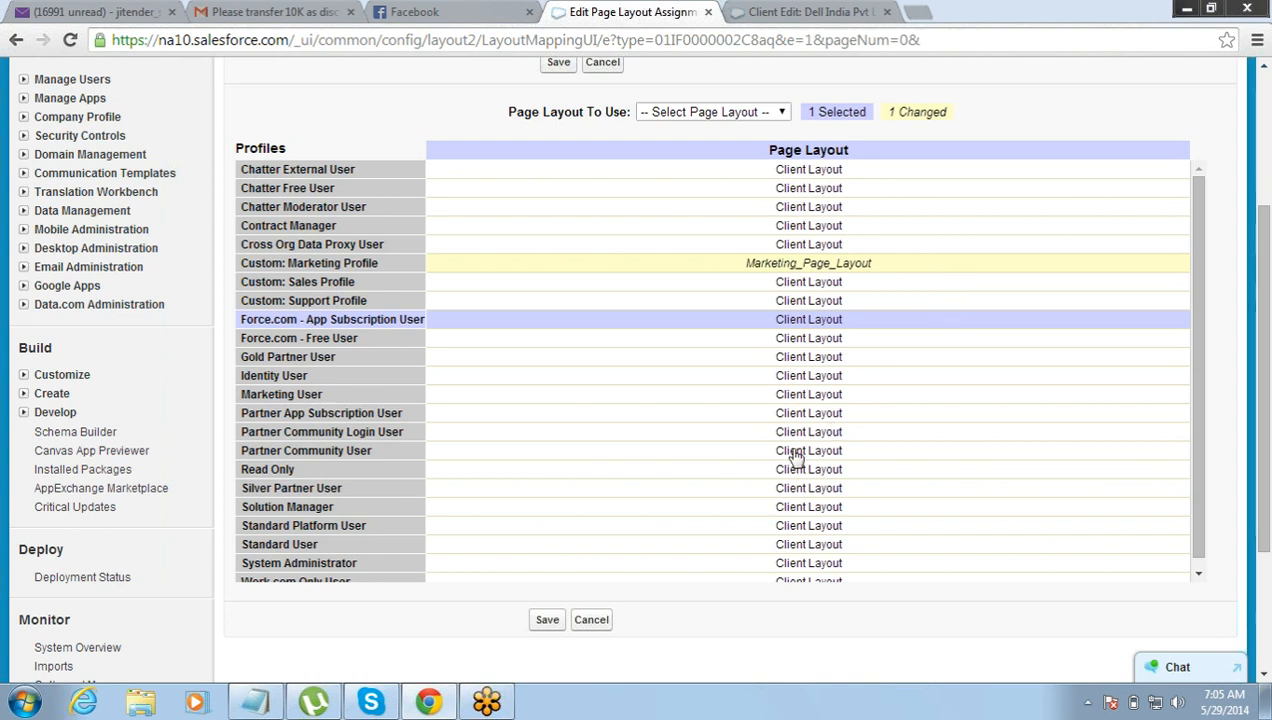
{"action": "left_click", "coordinate": [802, 552]}
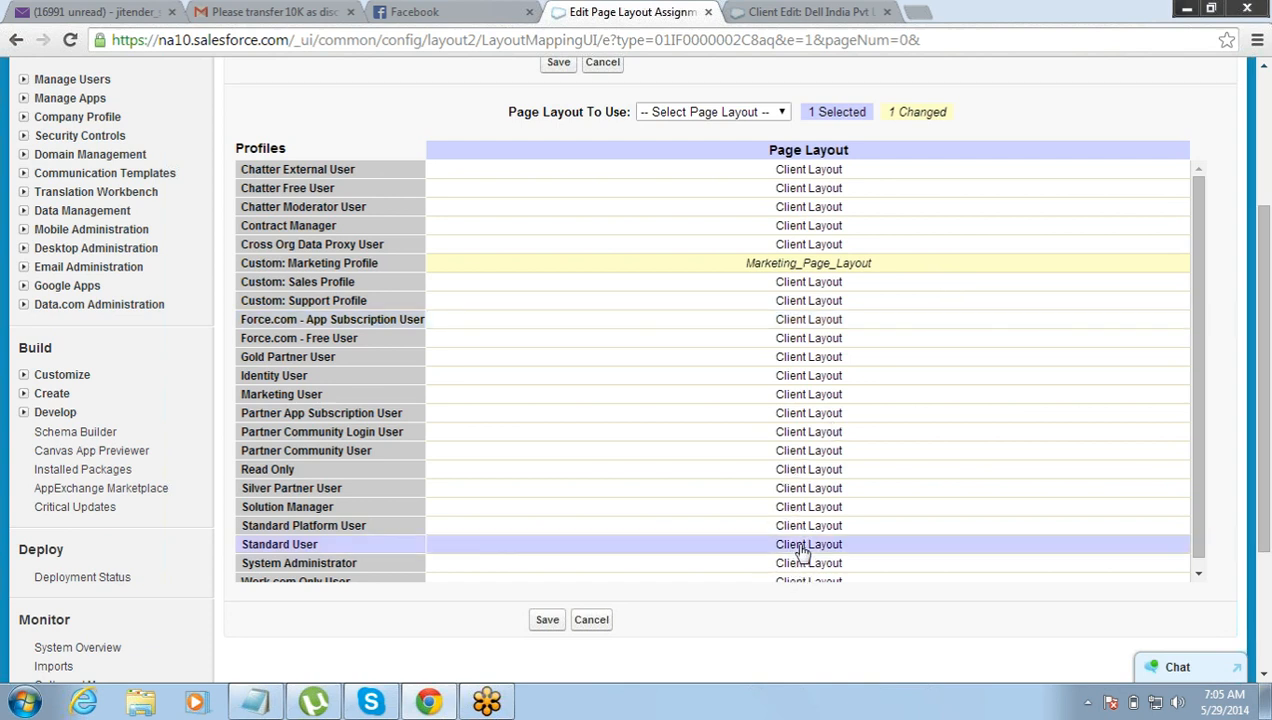
{"action": "left_click", "coordinate": [648, 114]}
{"action": "left_click", "coordinate": [652, 160]}
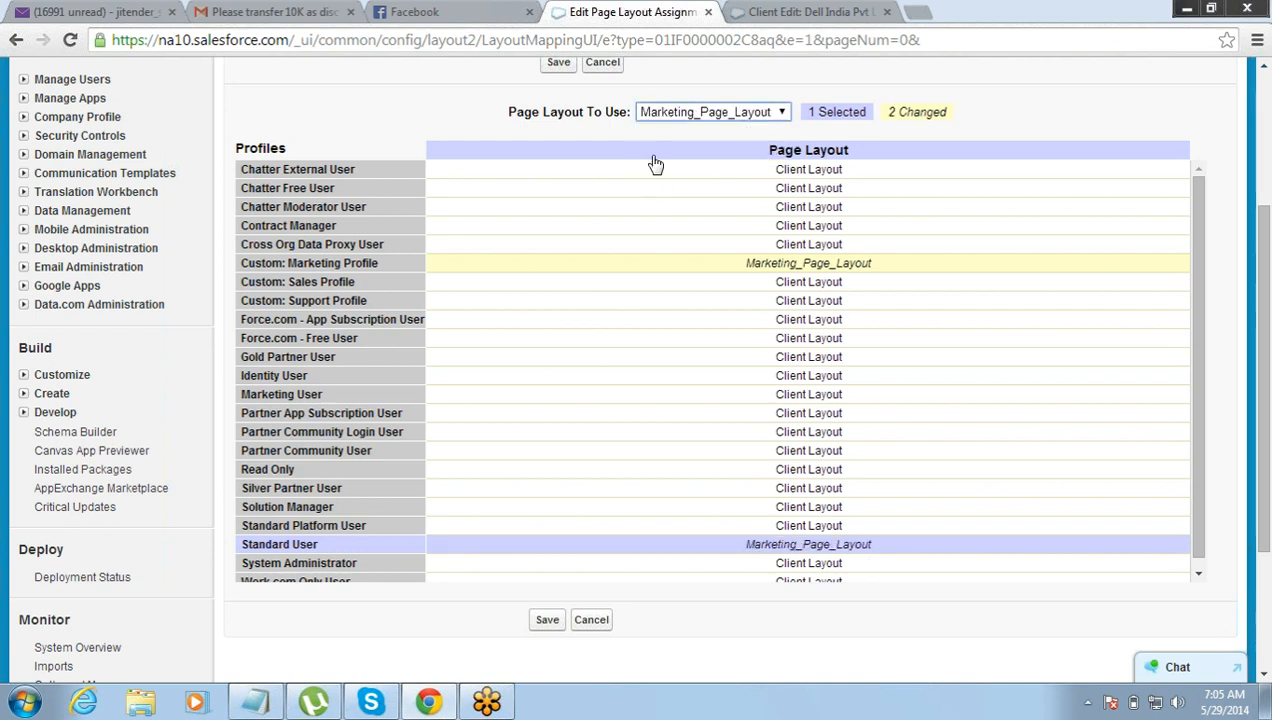
{"action": "left_click", "coordinate": [677, 320]}
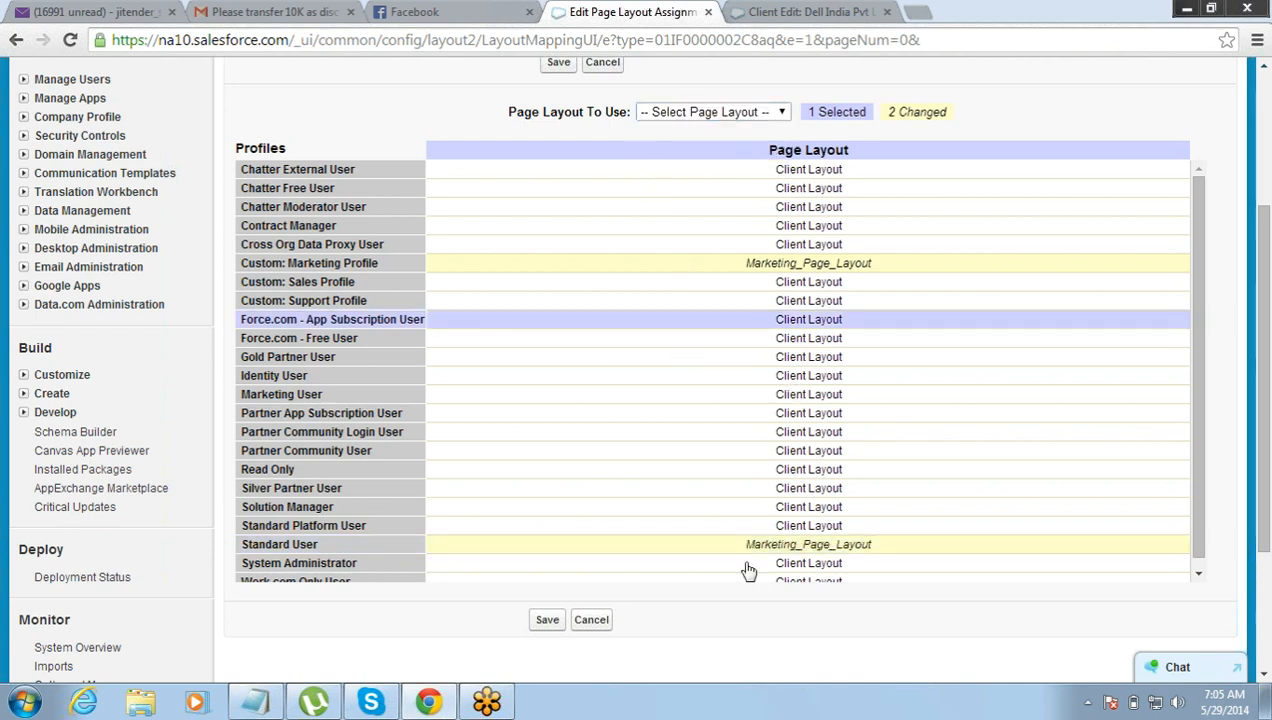
{"action": "left_click", "coordinate": [546, 620]}
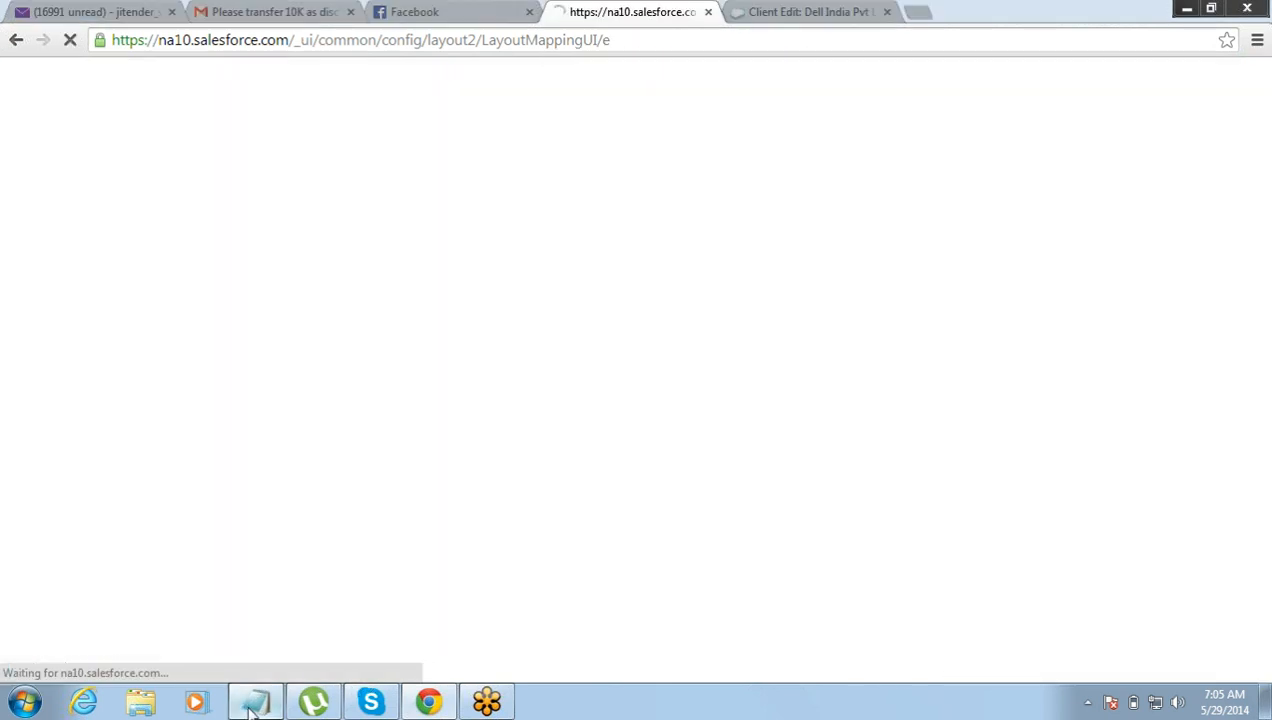
Switch to the Notepad notes, highlight the required-field lines and add the line "Home Page" below Page Layout Assignment.
{"action": "left_click", "coordinate": [254, 703]}
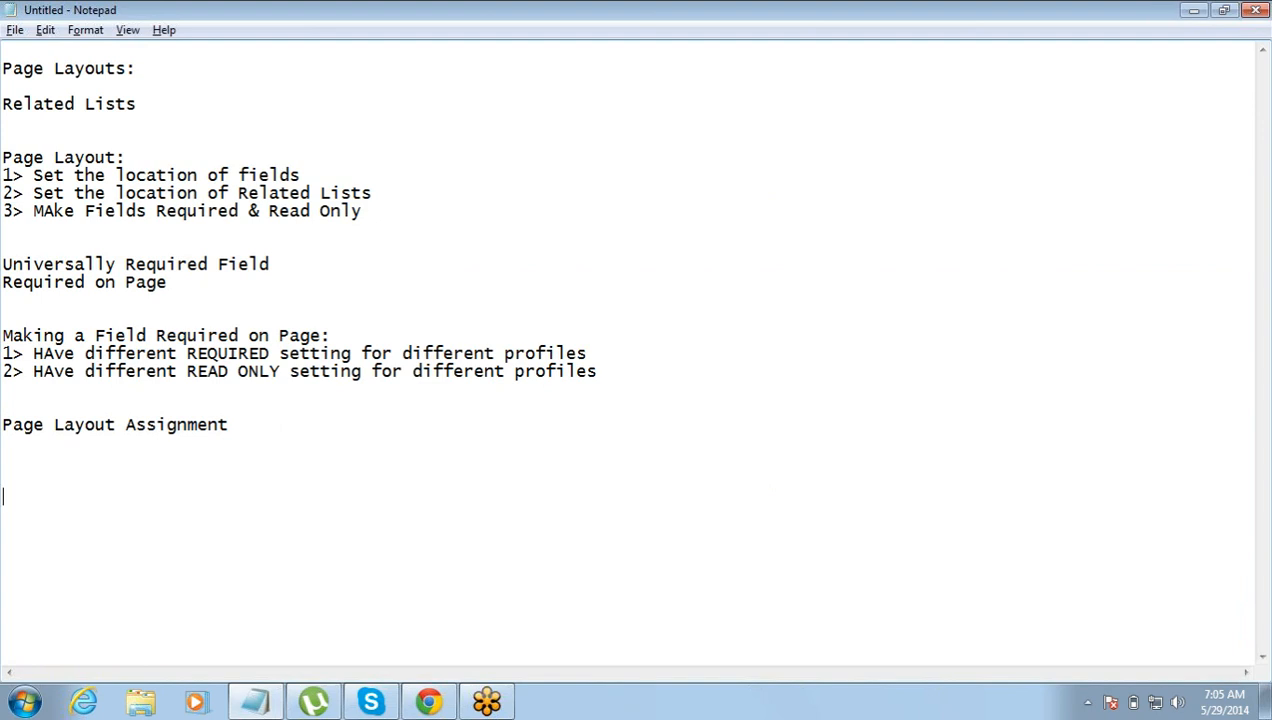
{"action": "left_click_drag", "start_coordinate": [97, 264], "coordinate": [151, 284]}
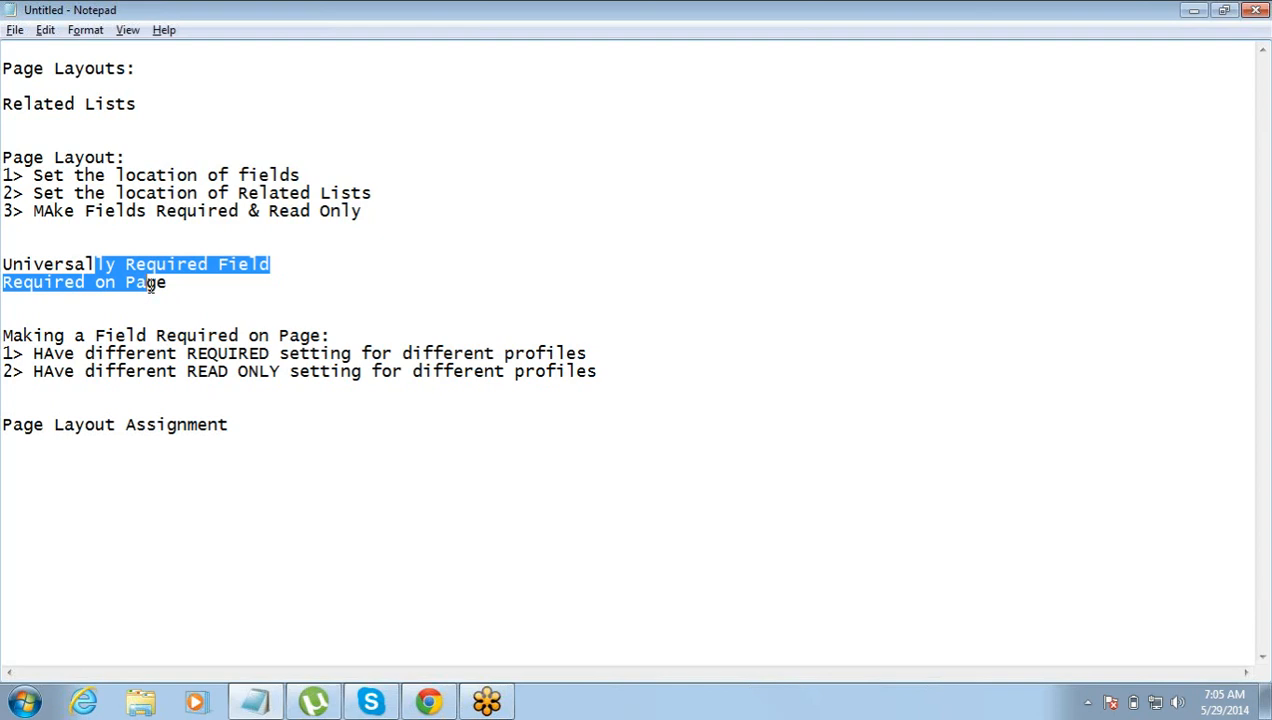
{"action": "key", "text": "alt+Tab"}
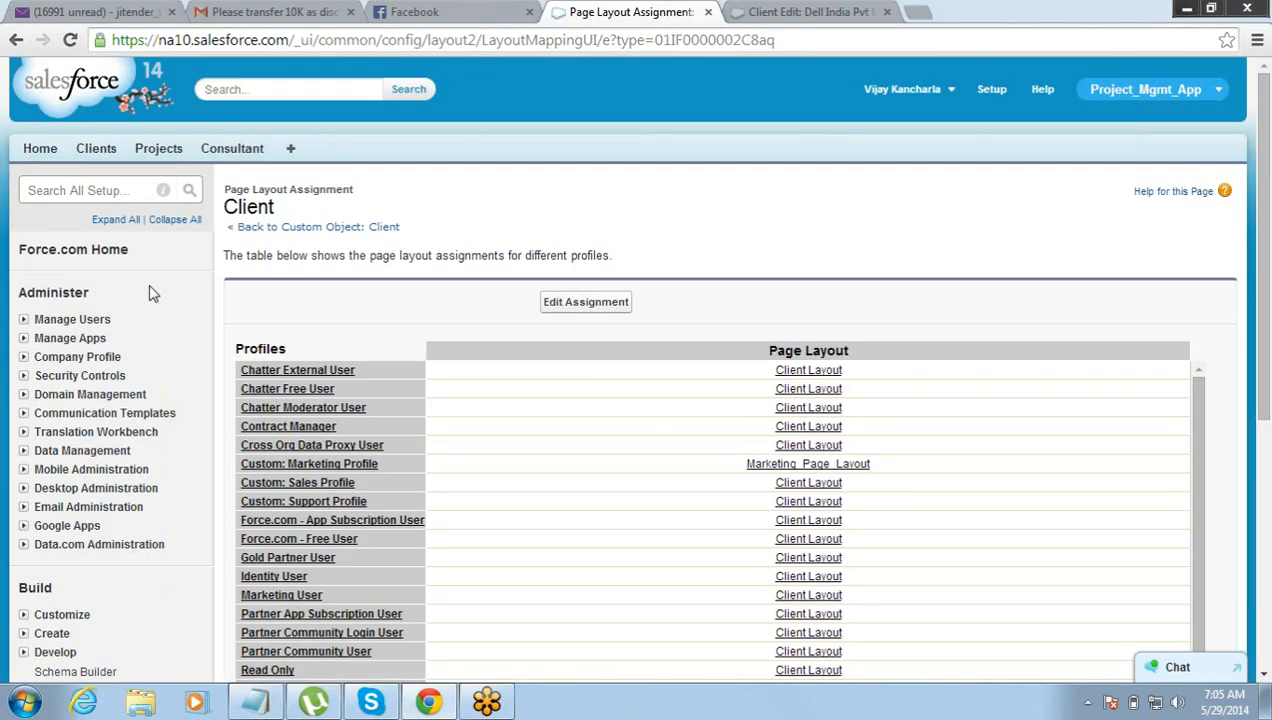
{"action": "key", "text": "alt+Tab"}
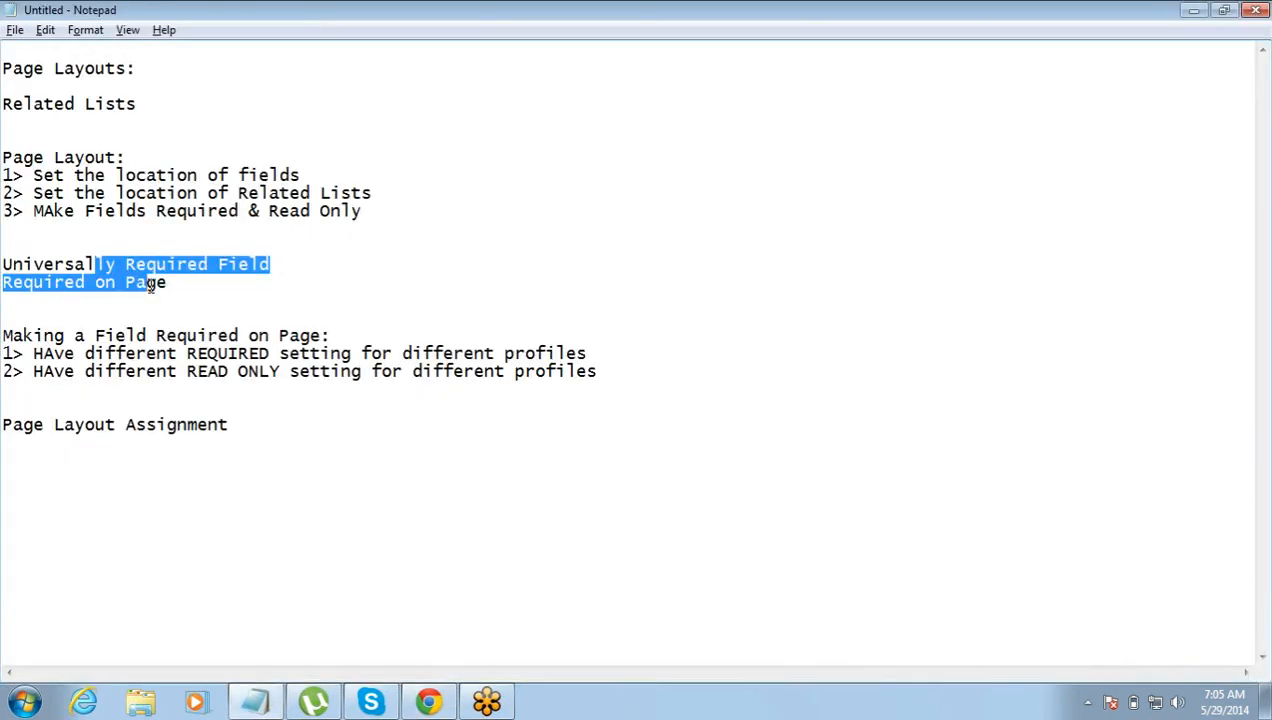
{"action": "left_click", "coordinate": [43, 488]}
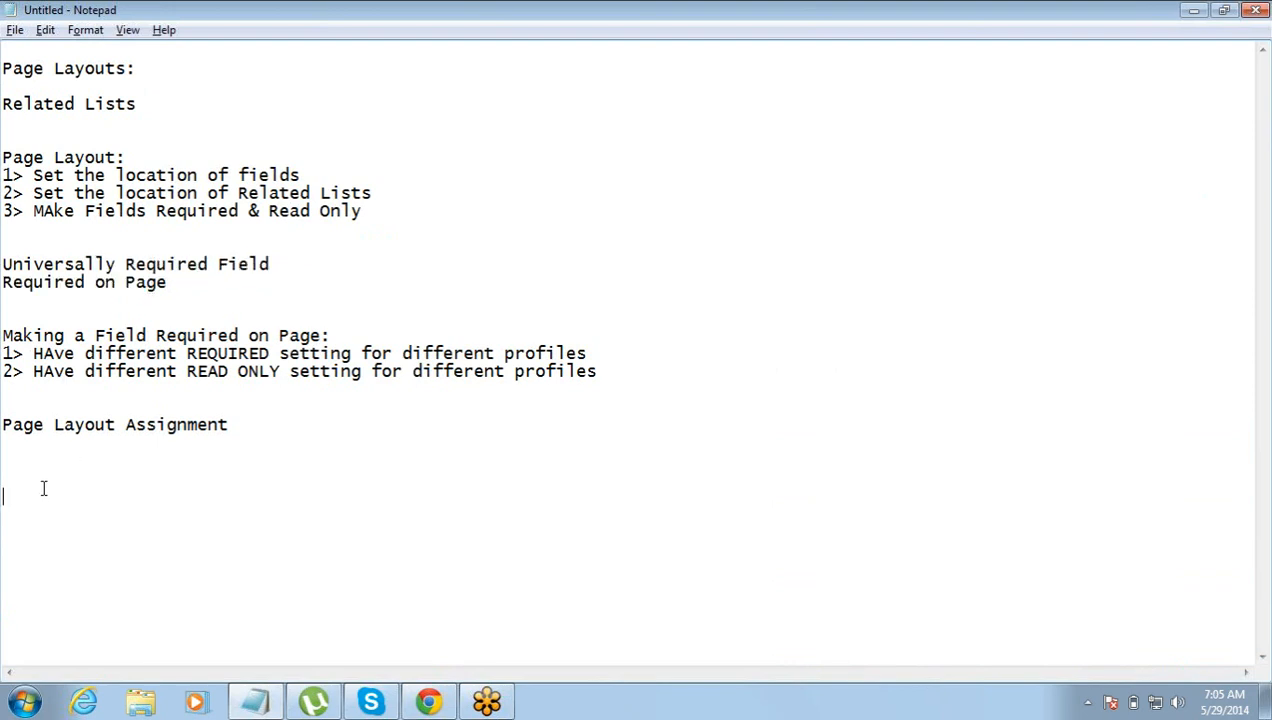
{"action": "type", "text": "Home Page"}
Switch back to Salesforce, open the Home page and review its components from the feed down to Items to Approve.
{"action": "key", "text": "alt+Tab"}
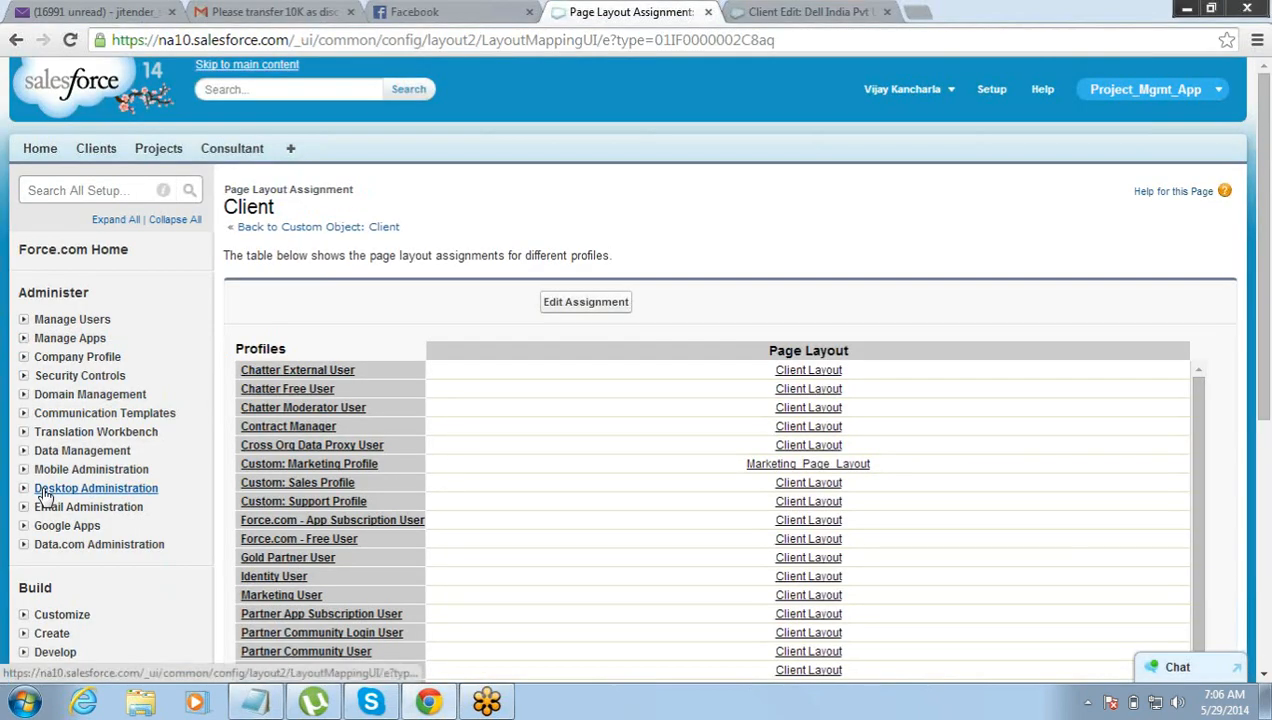
{"action": "key", "text": "alt+Tab"}
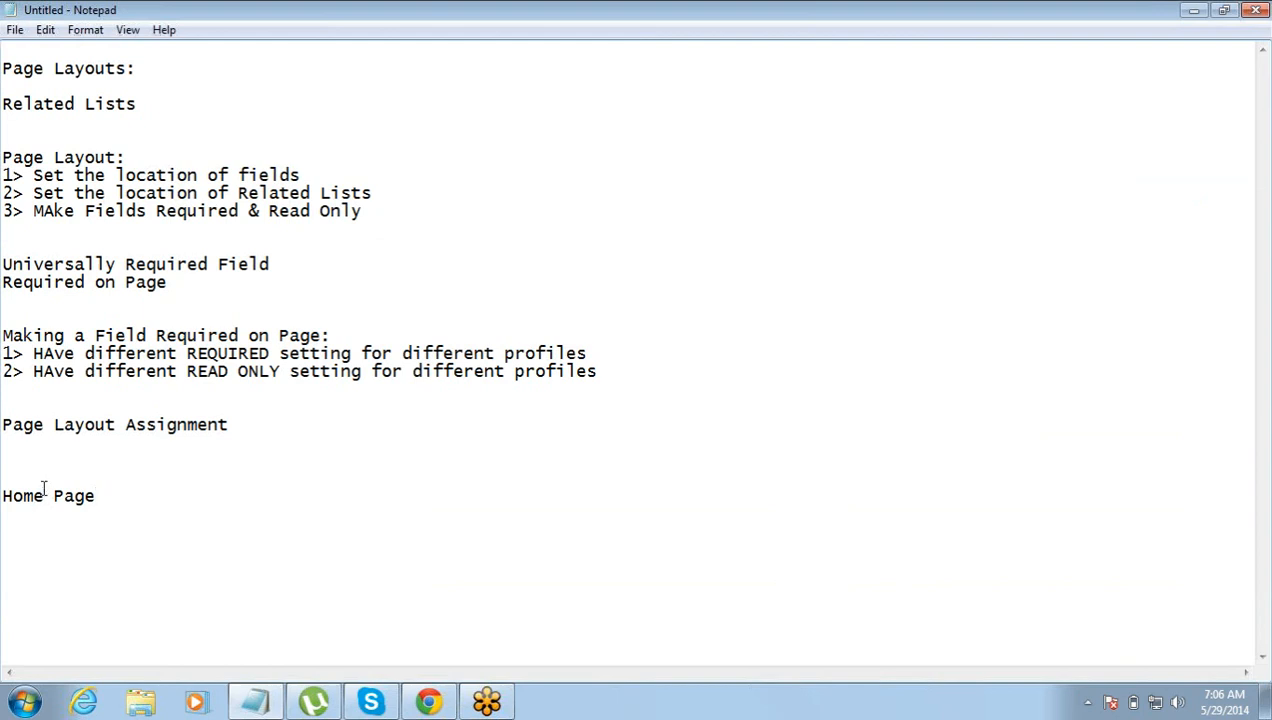
{"action": "key", "text": "alt+Tab"}
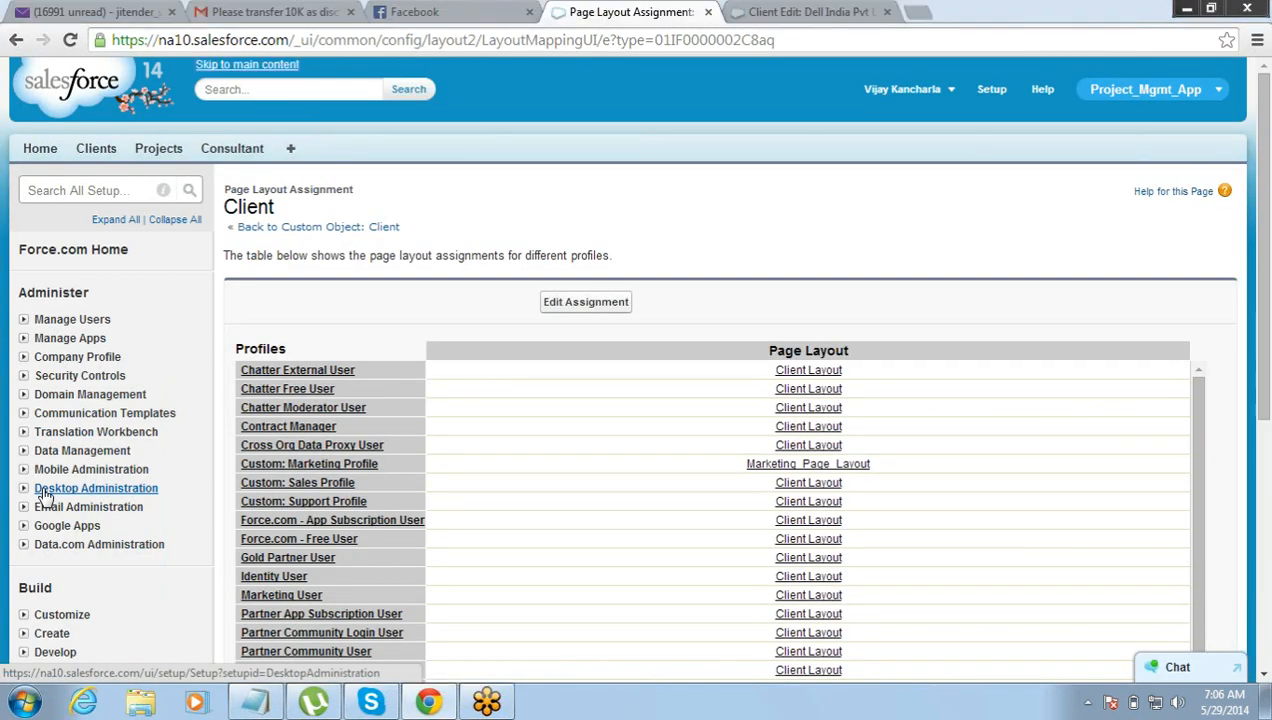
{"action": "left_click", "coordinate": [29, 153]}
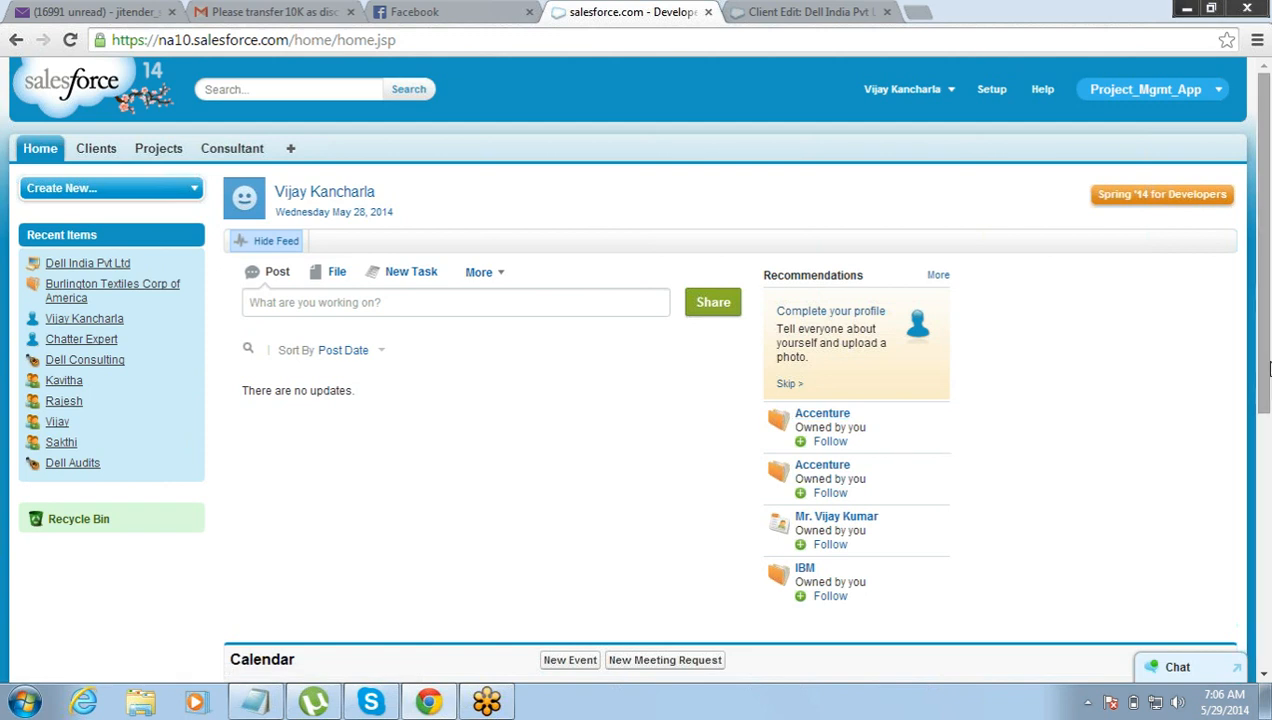
{"action": "scroll", "coordinate": [1267, 357], "scroll_direction": "down", "scroll_amount": 2}
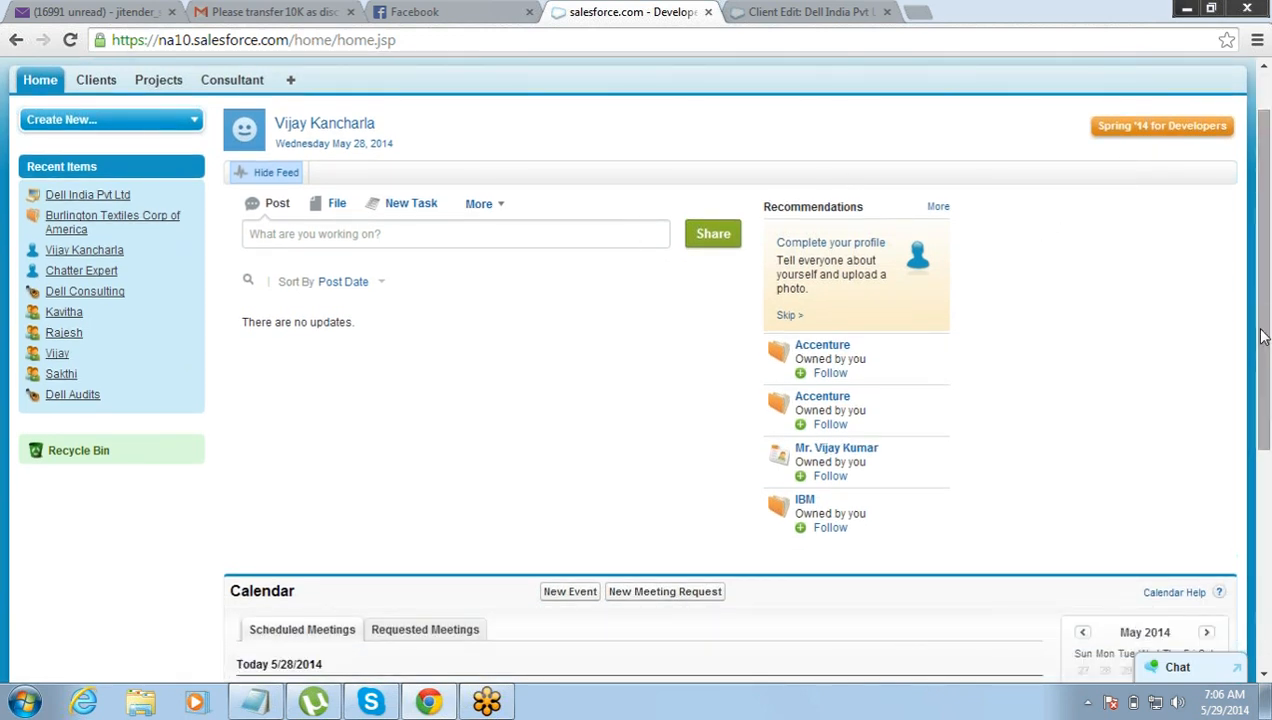
{"action": "scroll", "coordinate": [1265, 338], "scroll_direction": "down", "scroll_amount": 4}
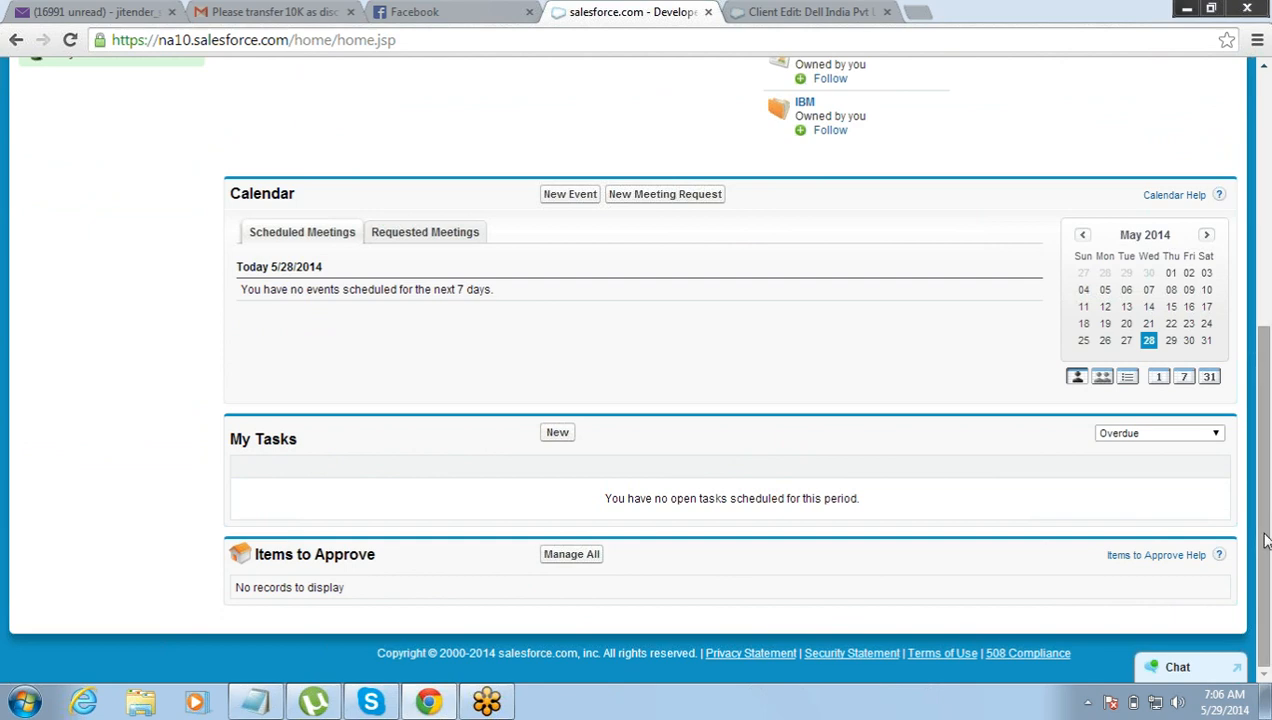
{"action": "left_click_drag", "start_coordinate": [1265, 540], "coordinate": [1268, 377]}
{"action": "scroll", "coordinate": [1268, 330], "scroll_direction": "up", "scroll_amount": 2}
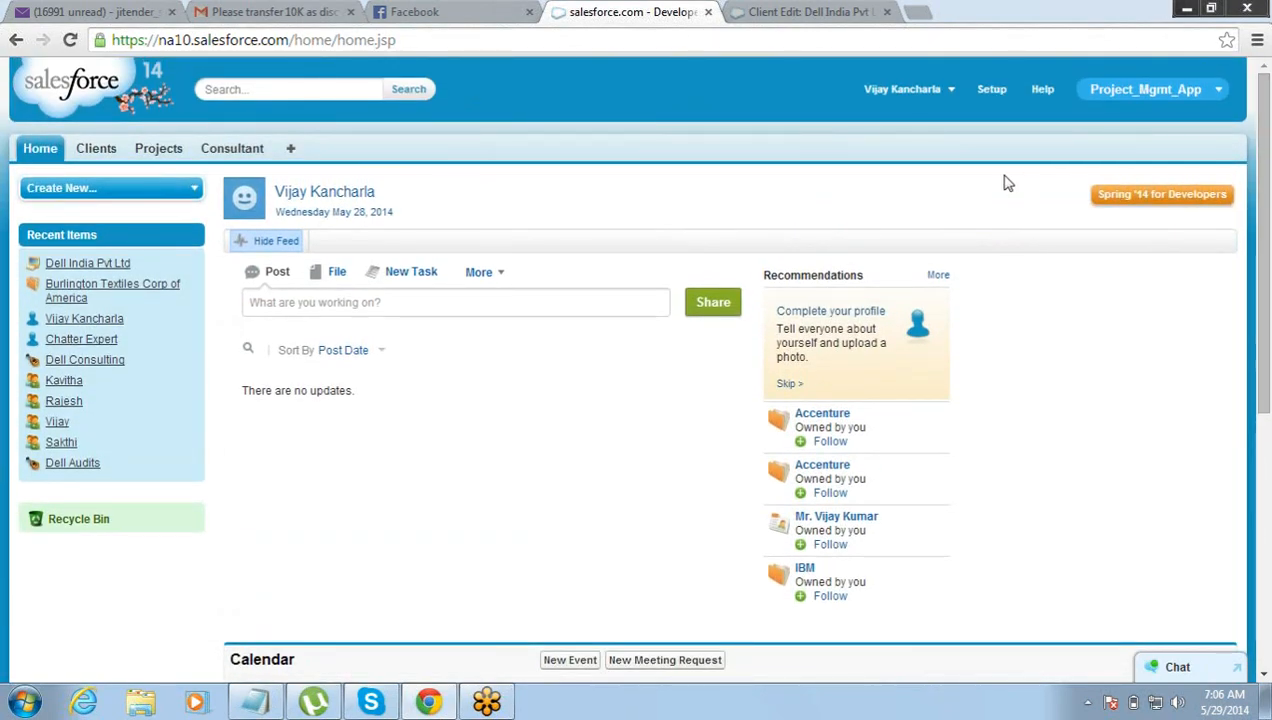
Open the Home Page Layouts page in the Customize settings of Setup.
{"action": "left_click", "coordinate": [996, 96]}
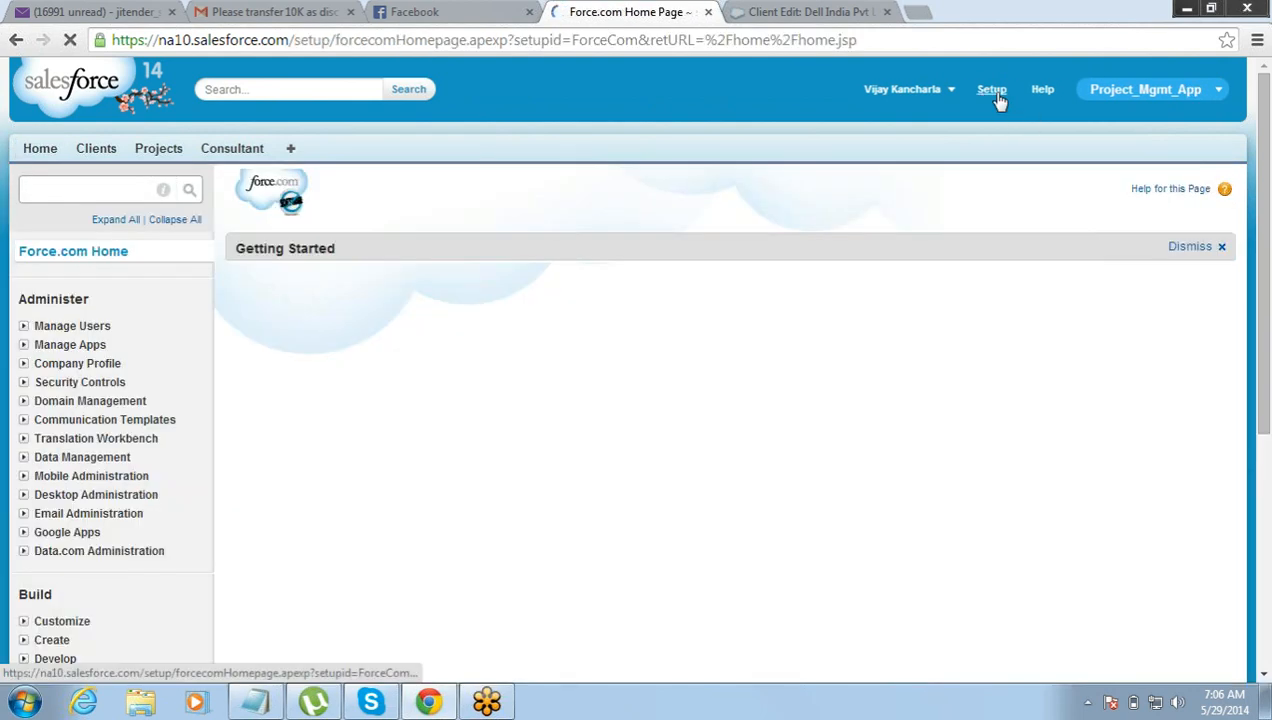
{"action": "left_click_drag", "start_coordinate": [1268, 323], "coordinate": [1268, 378]}
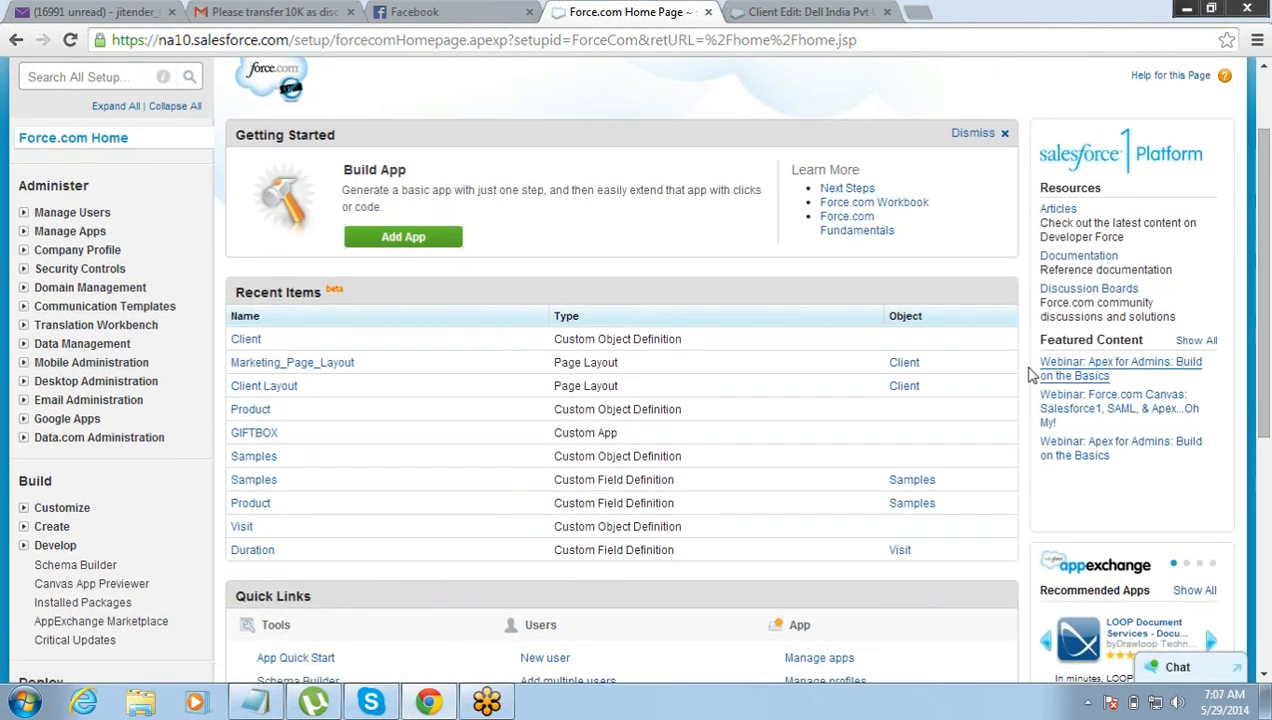
{"action": "left_click", "coordinate": [23, 508]}
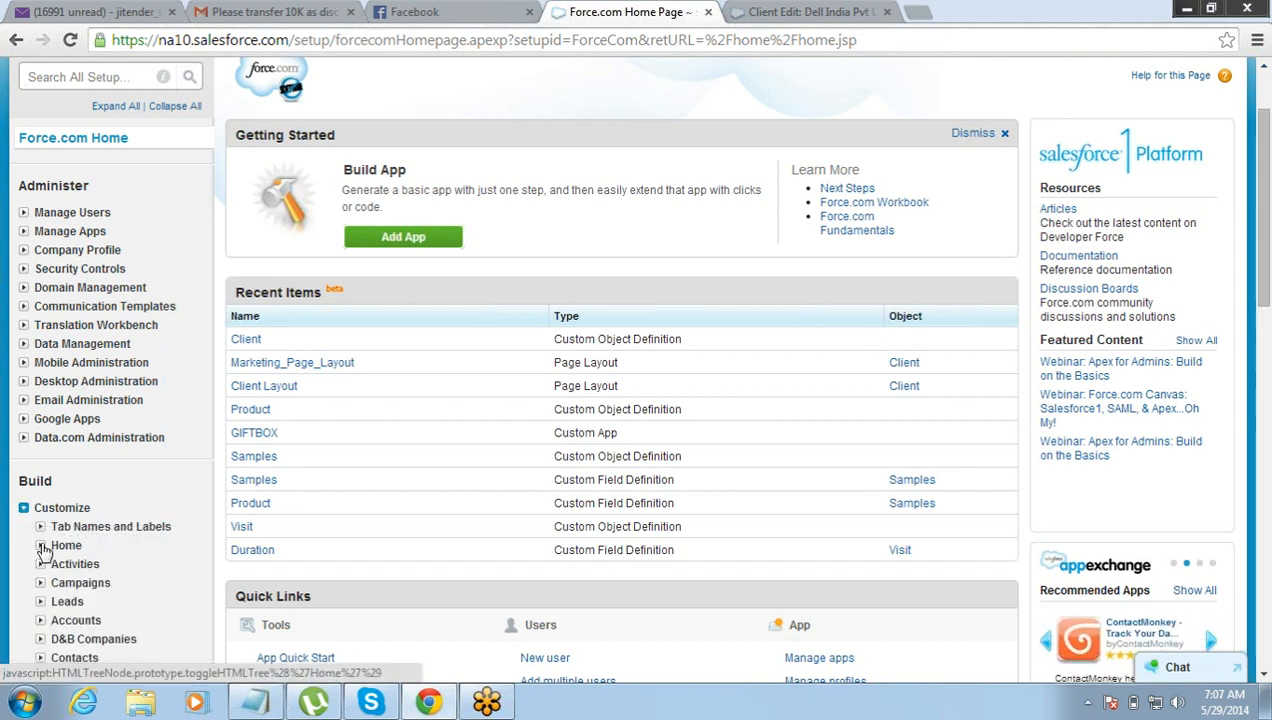
{"action": "left_click", "coordinate": [40, 545]}
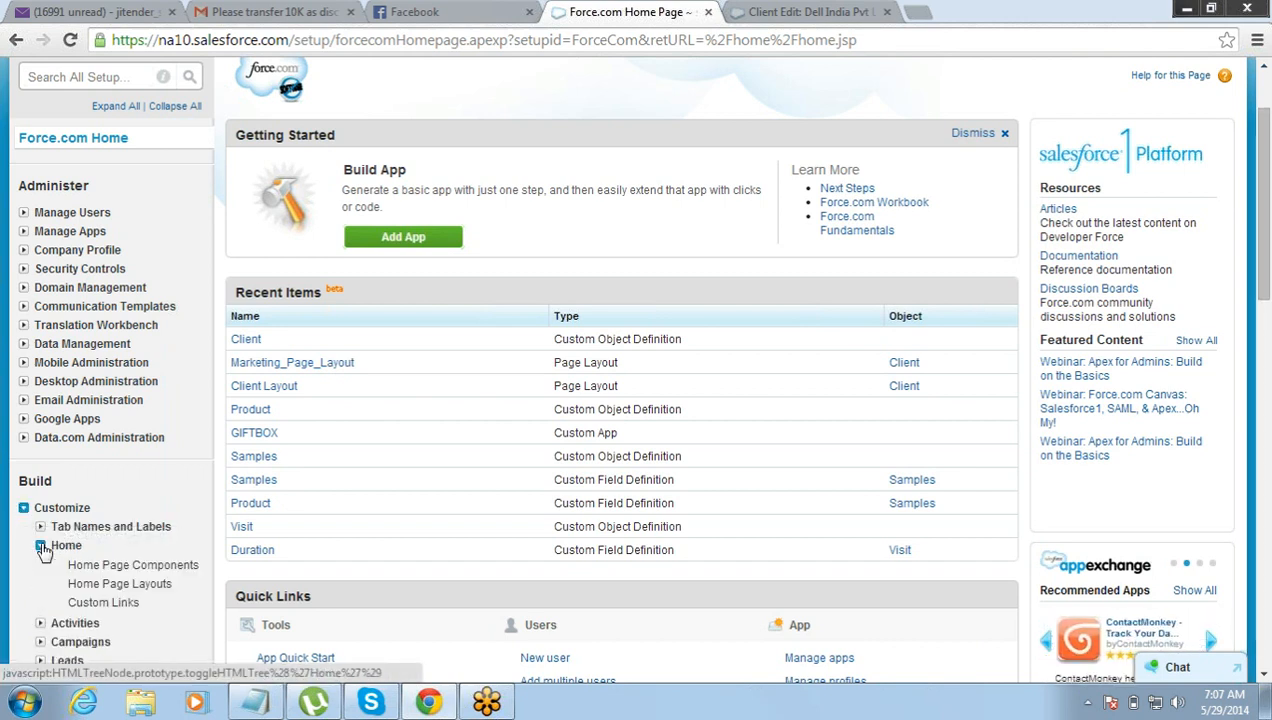
{"action": "left_click", "coordinate": [104, 588]}
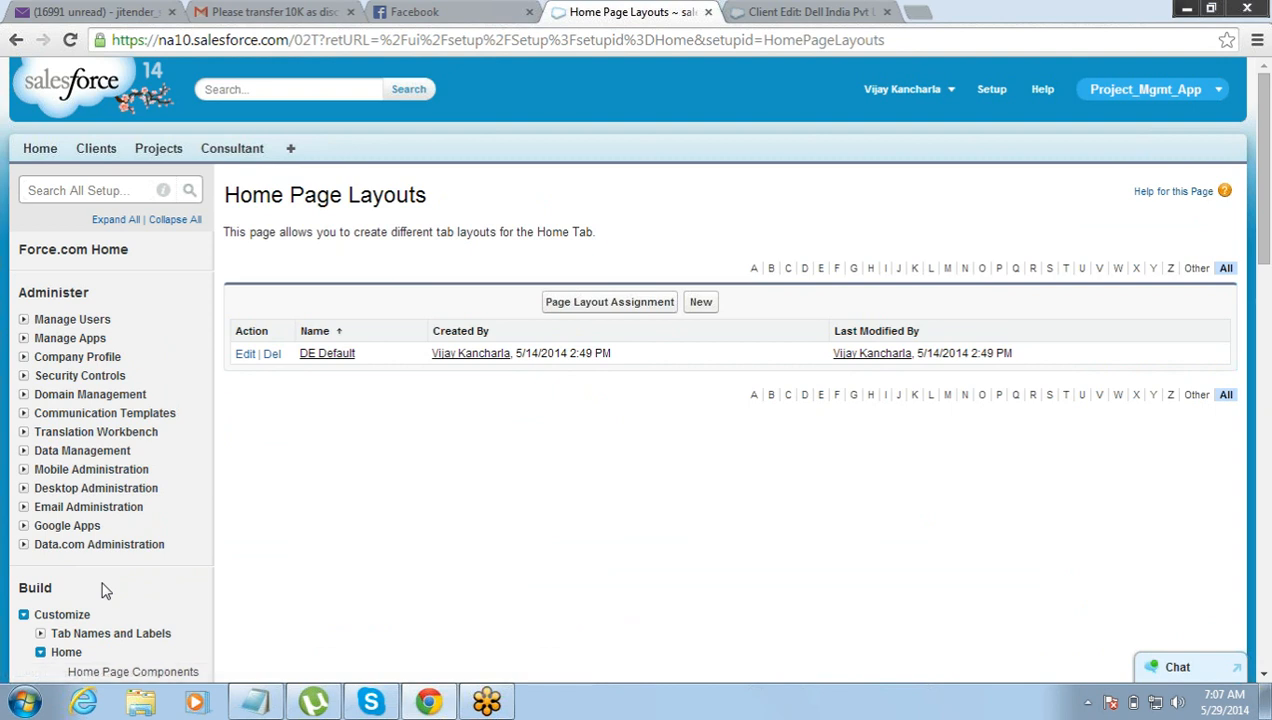
Edit the DE Default home page layout to include Dashboard Snapshot and exclude Calendar, and continue to ordering the components.
{"action": "left_click", "coordinate": [243, 358]}
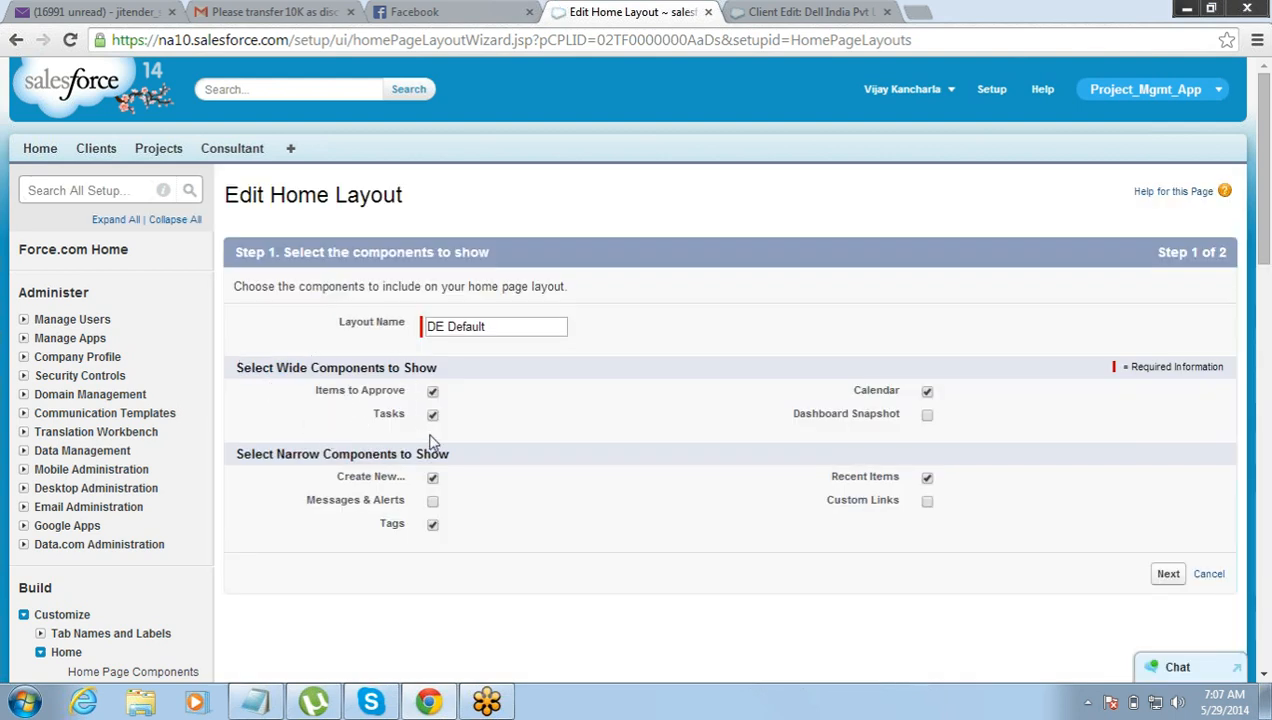
{"action": "left_click", "coordinate": [927, 414]}
{"action": "left_click", "coordinate": [1166, 585]}
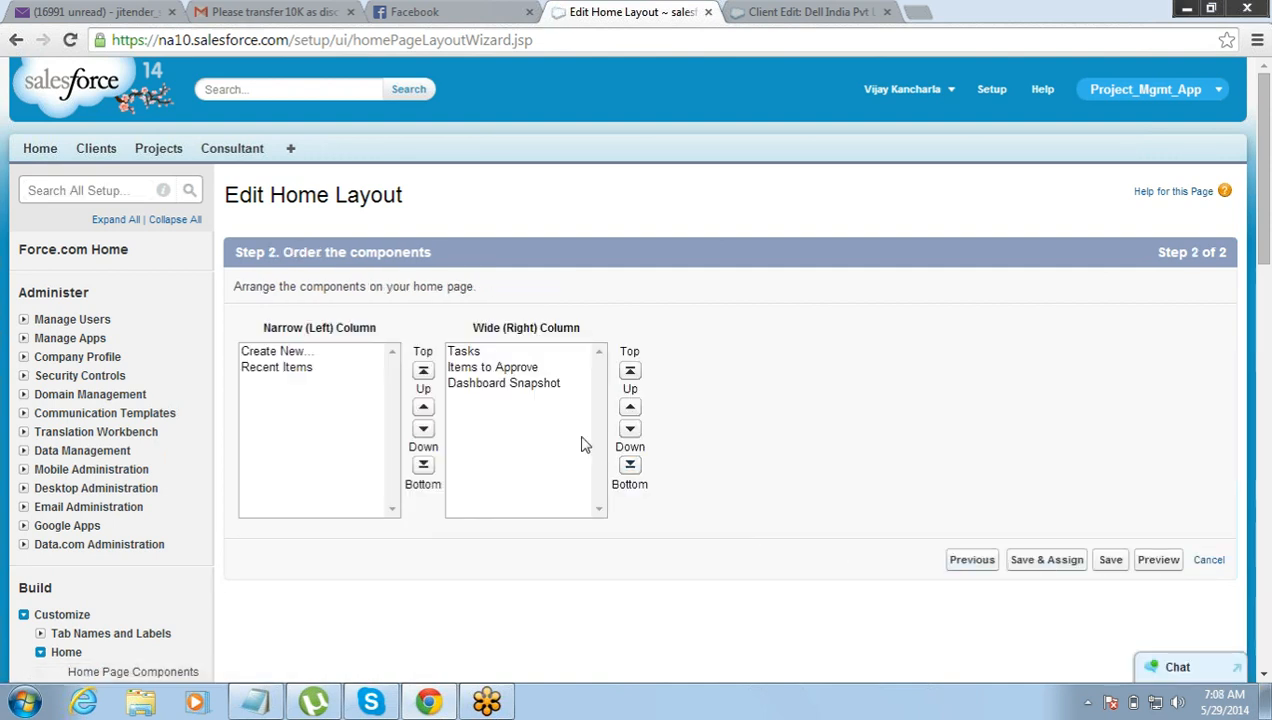
Move Items to Approve to the top of the wide column and save the home page layout.
{"action": "left_click", "coordinate": [548, 370]}
{"action": "left_click", "coordinate": [629, 371]}
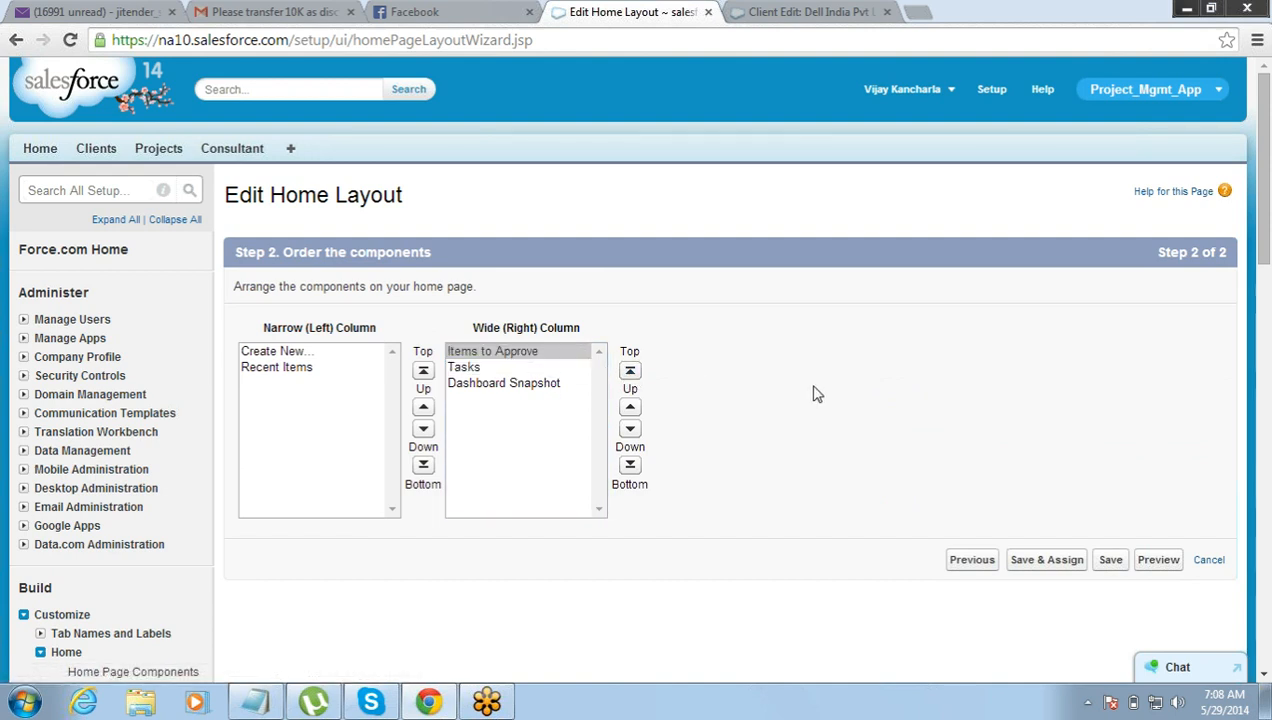
{"action": "left_click", "coordinate": [1104, 568]}
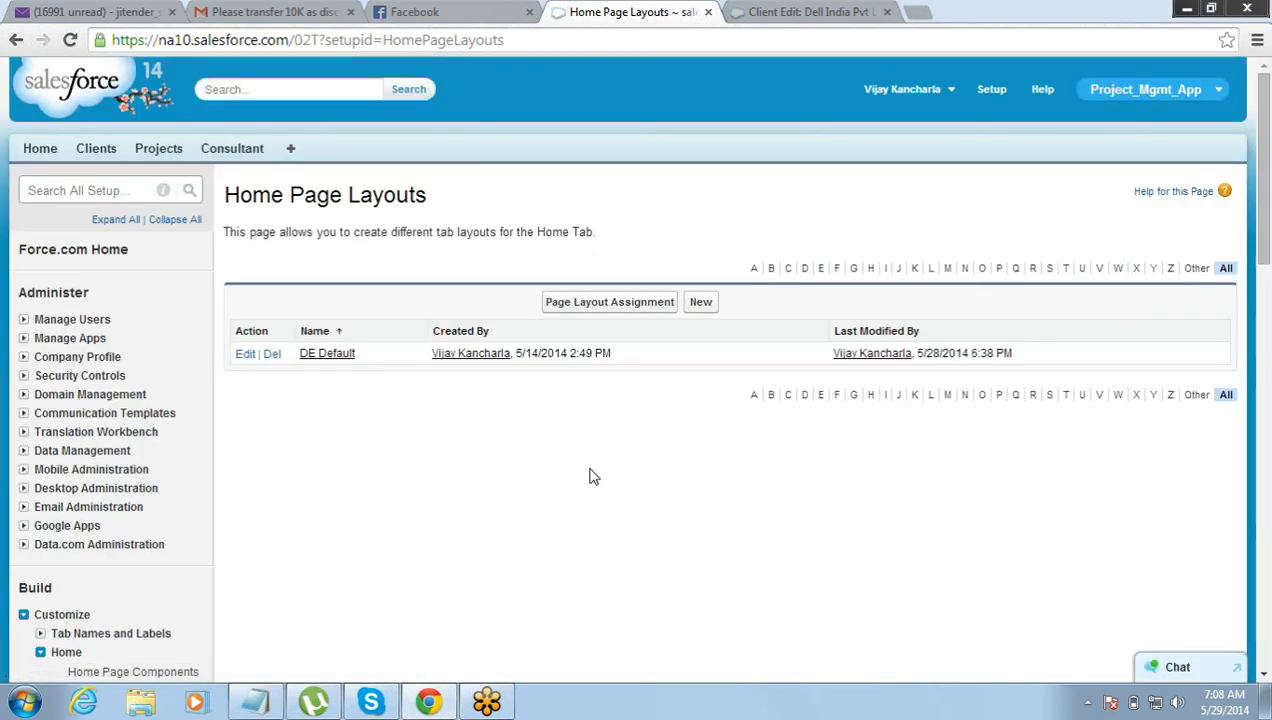
Open the Home page, hide the feed and examine the rearranged components, the user's name and the date.
{"action": "left_click", "coordinate": [35, 150]}
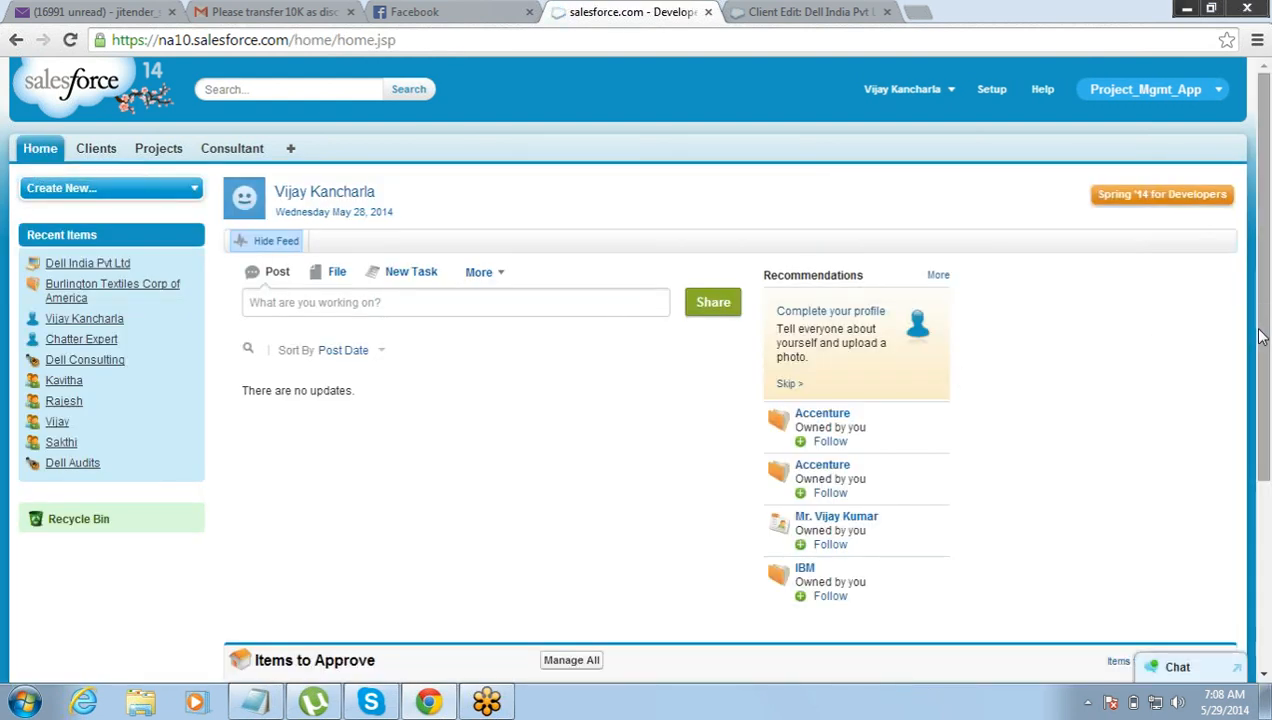
{"action": "left_click", "coordinate": [271, 243]}
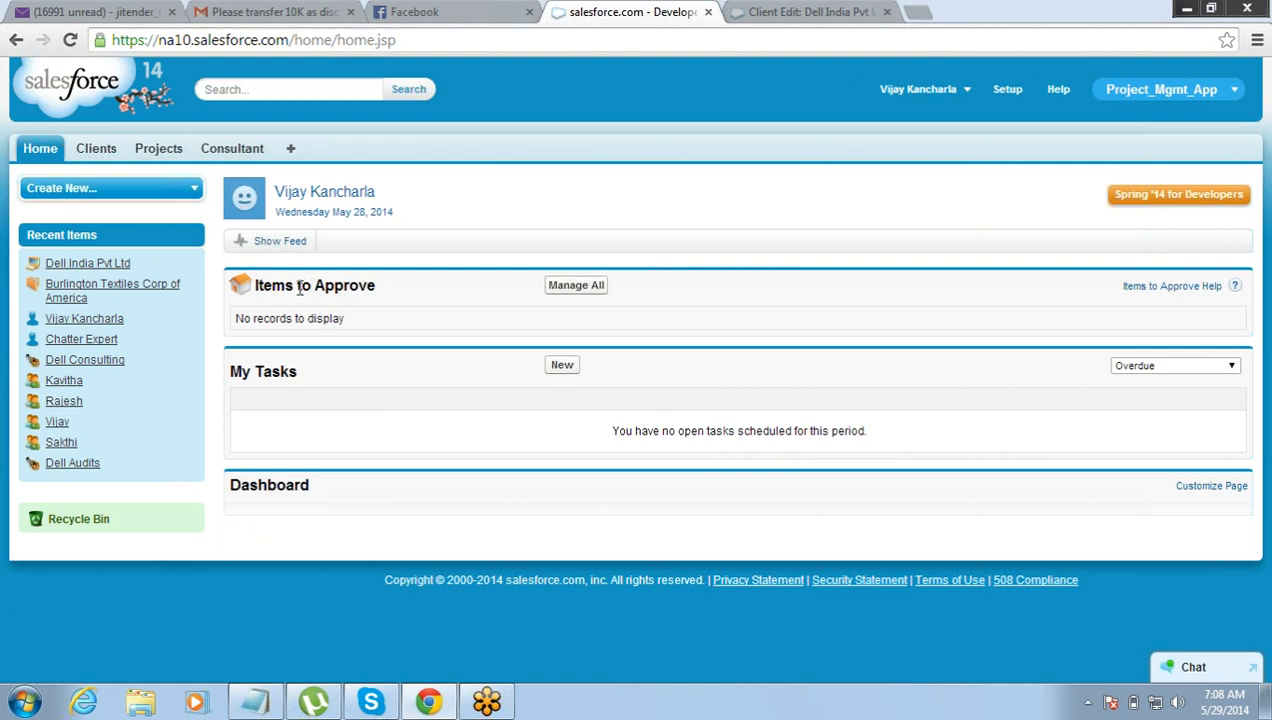
{"action": "left_click_drag", "start_coordinate": [299, 288], "coordinate": [389, 298]}
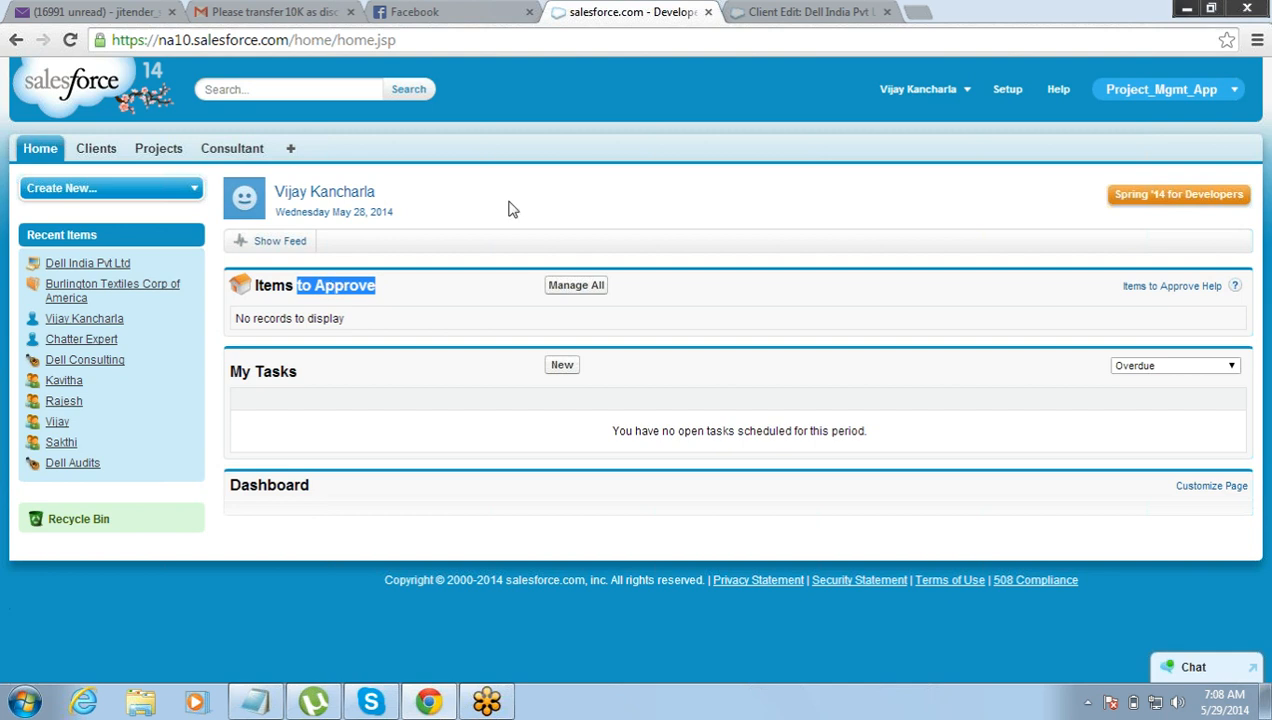
{"action": "left_click_drag", "start_coordinate": [385, 203], "coordinate": [275, 199]}
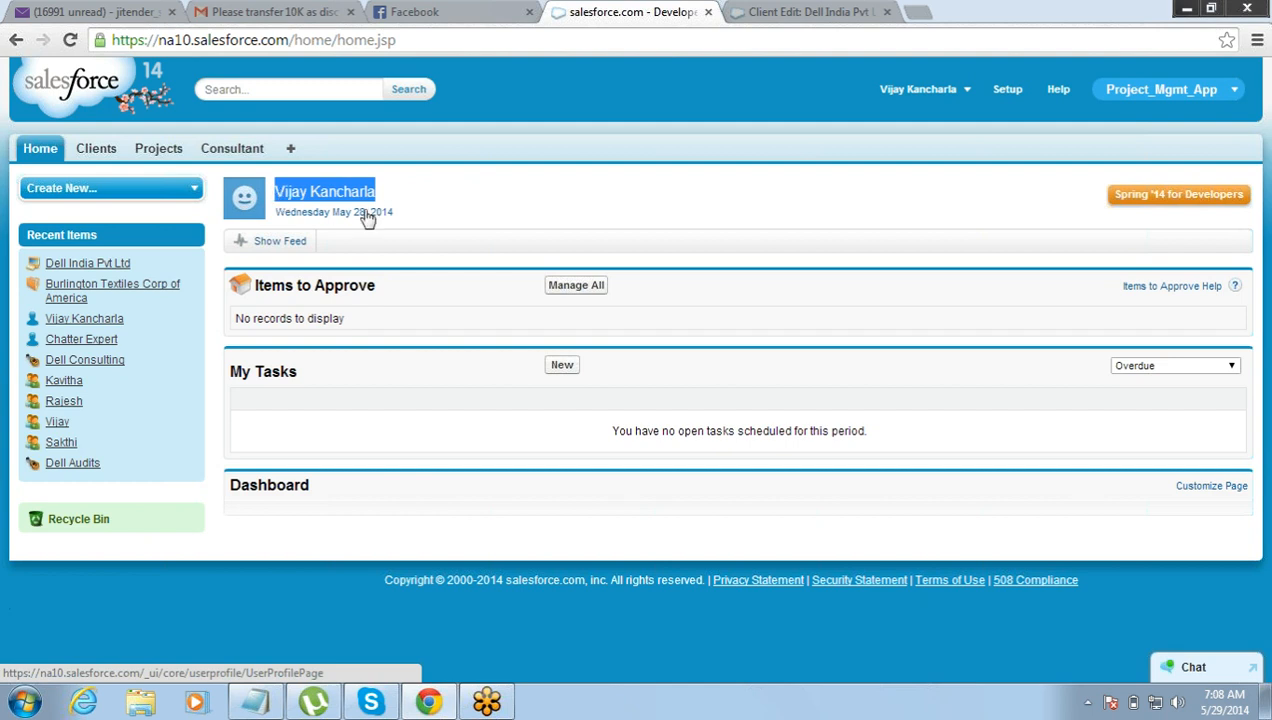
{"action": "left_click_drag", "start_coordinate": [400, 218], "coordinate": [275, 212]}
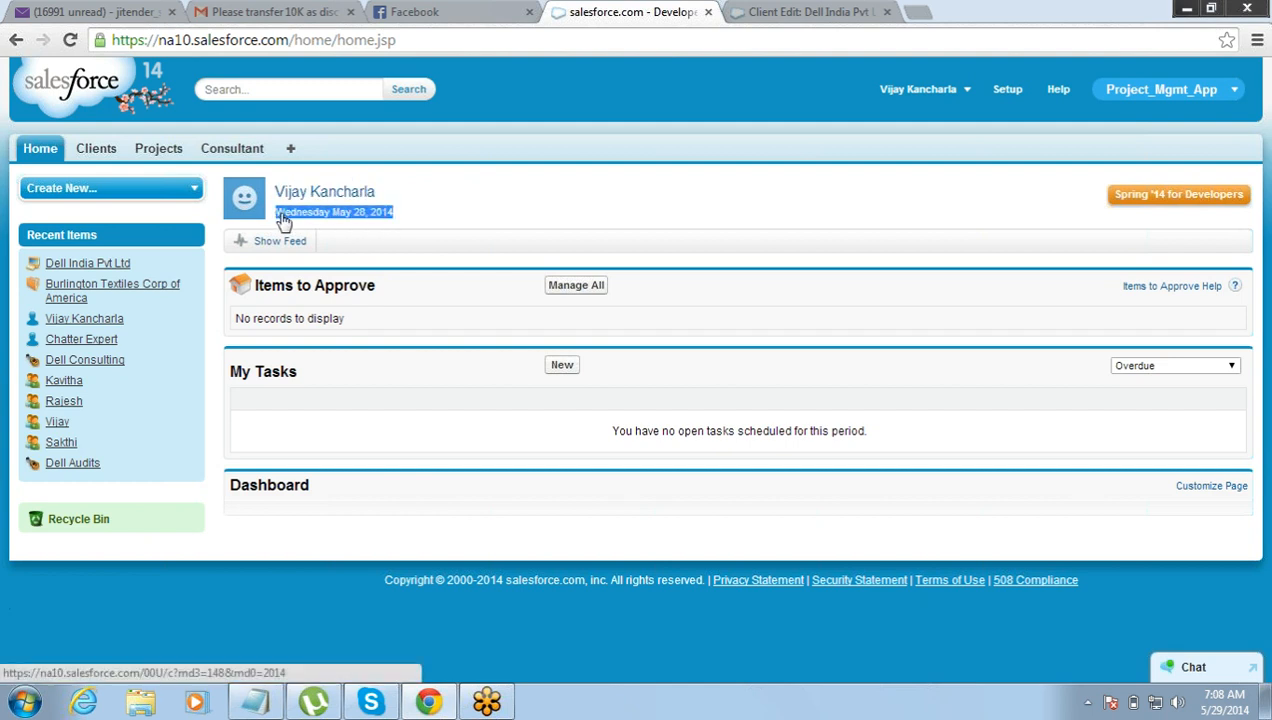
{"action": "left_click_drag", "start_coordinate": [384, 195], "coordinate": [274, 195]}
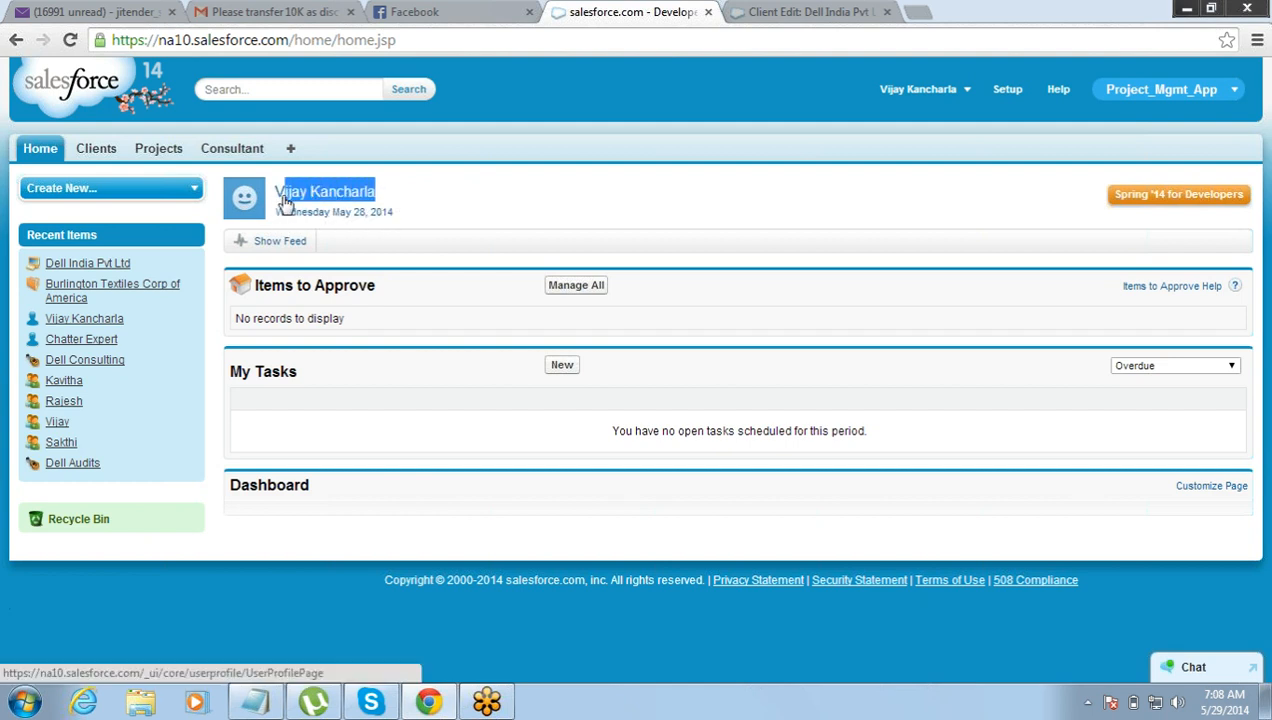
{"action": "left_click", "coordinate": [415, 273]}
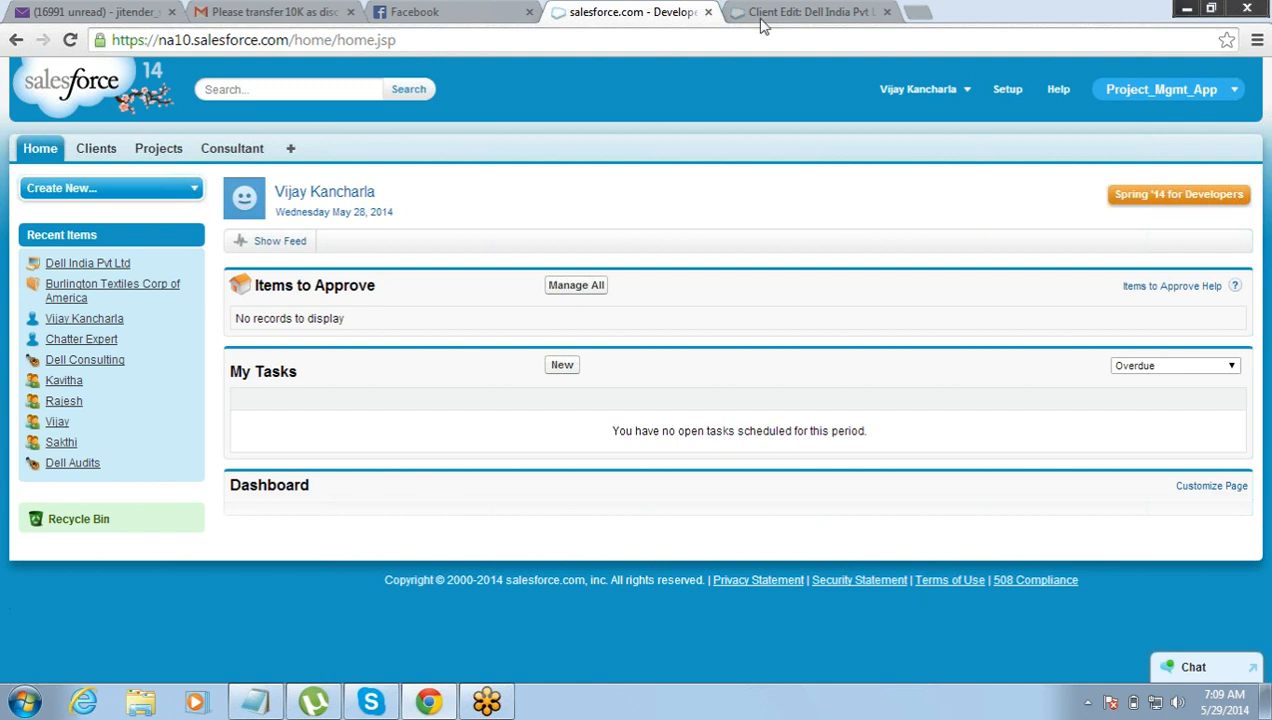
Return to Setup and open the Home Page Layouts page from the Home customization settings.
{"action": "left_click", "coordinate": [1007, 90]}
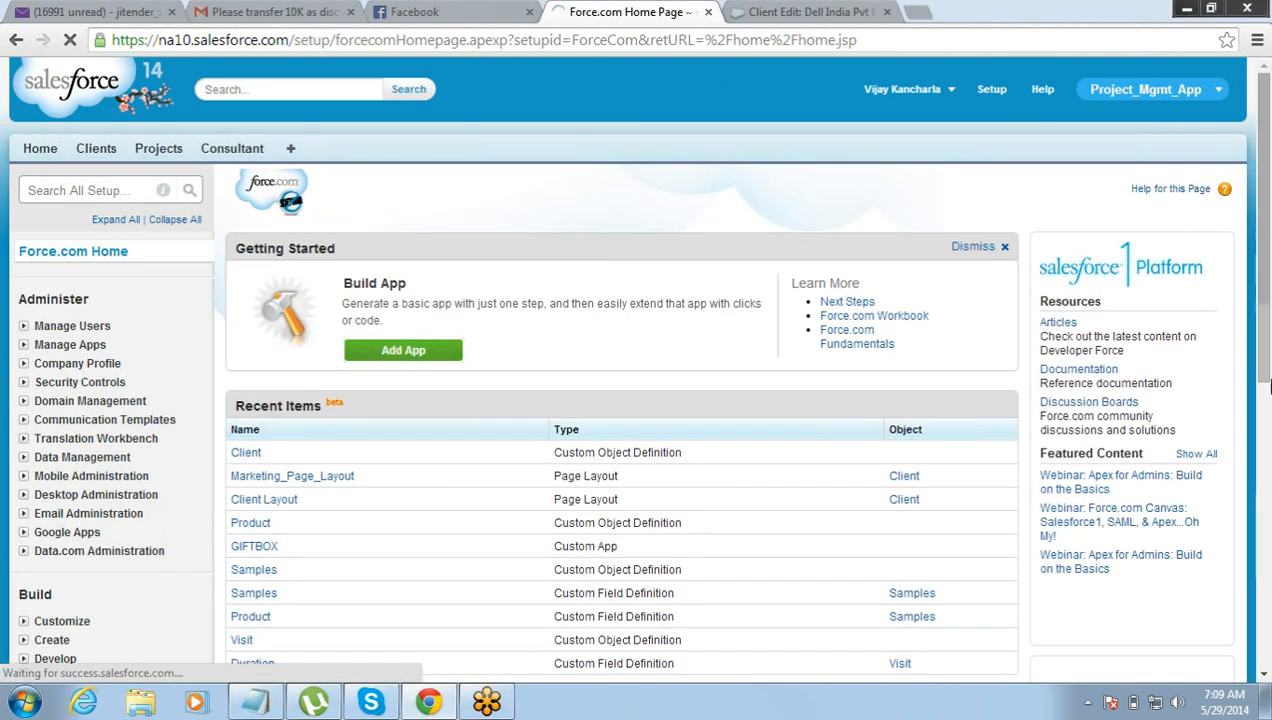
{"action": "scroll", "coordinate": [998, 367], "scroll_direction": "down", "scroll_amount": 3}
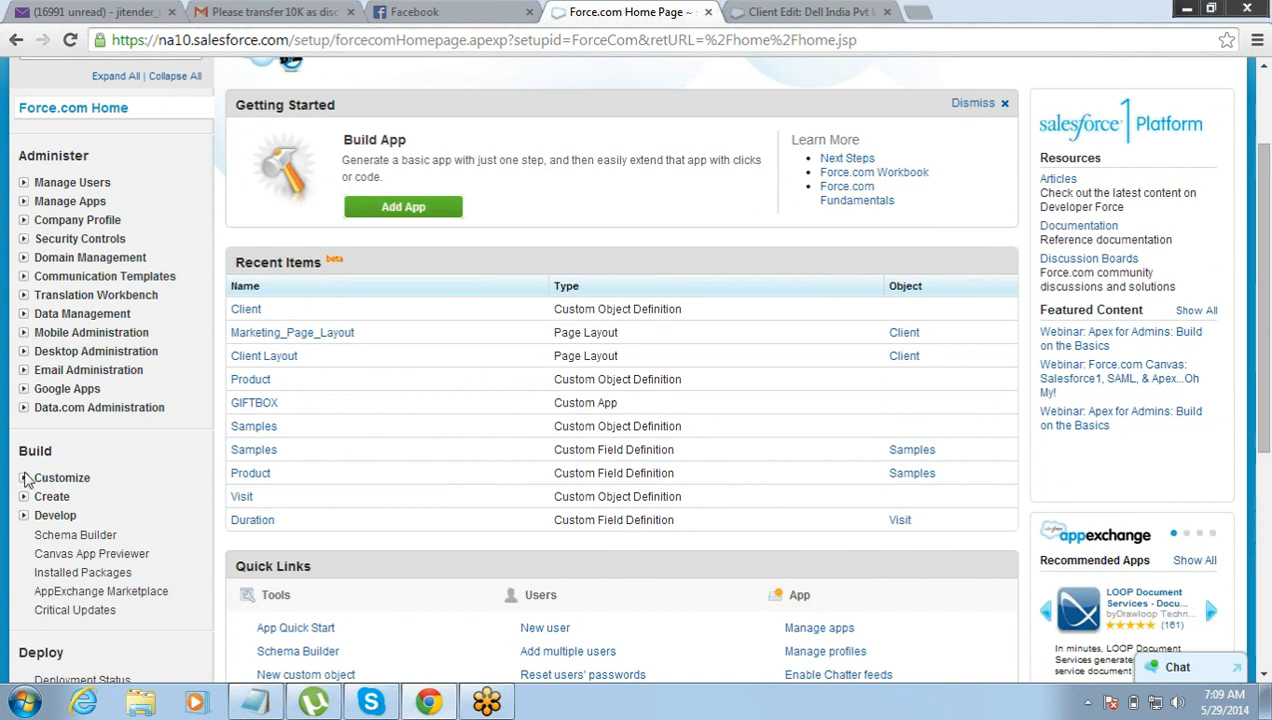
{"action": "left_click", "coordinate": [24, 480]}
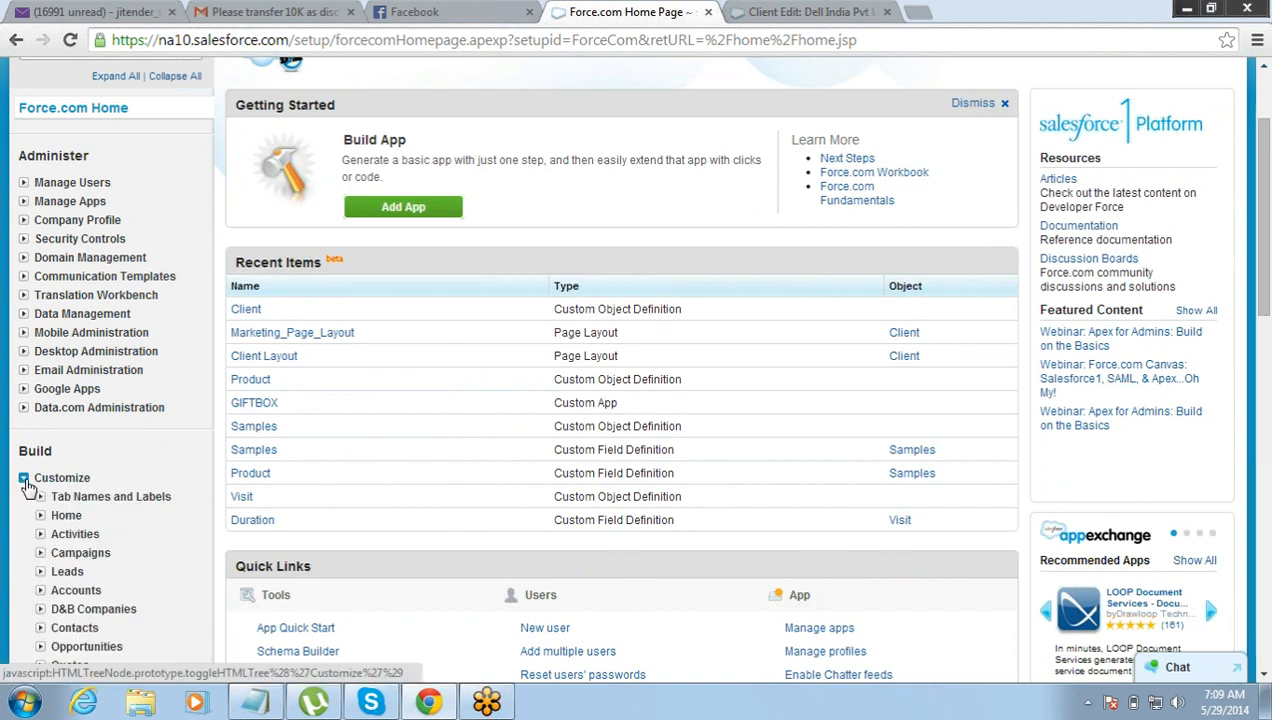
{"action": "left_click", "coordinate": [40, 516]}
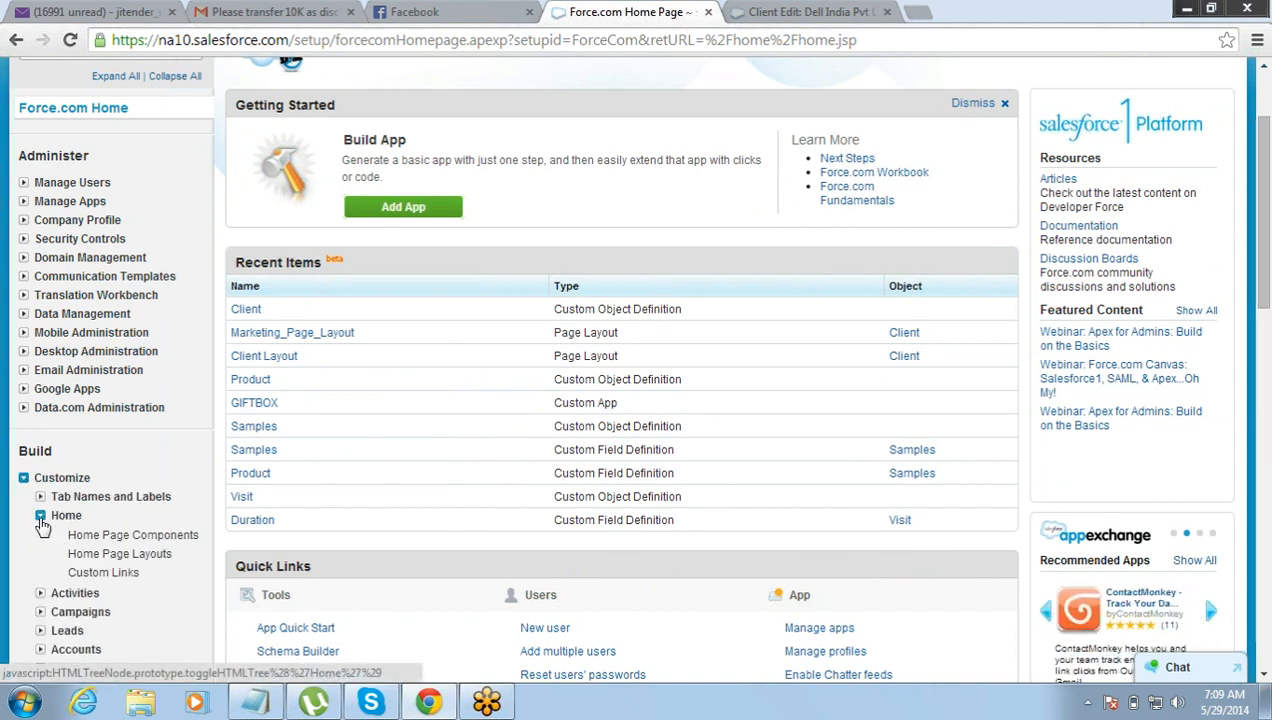
{"action": "left_click", "coordinate": [100, 554]}
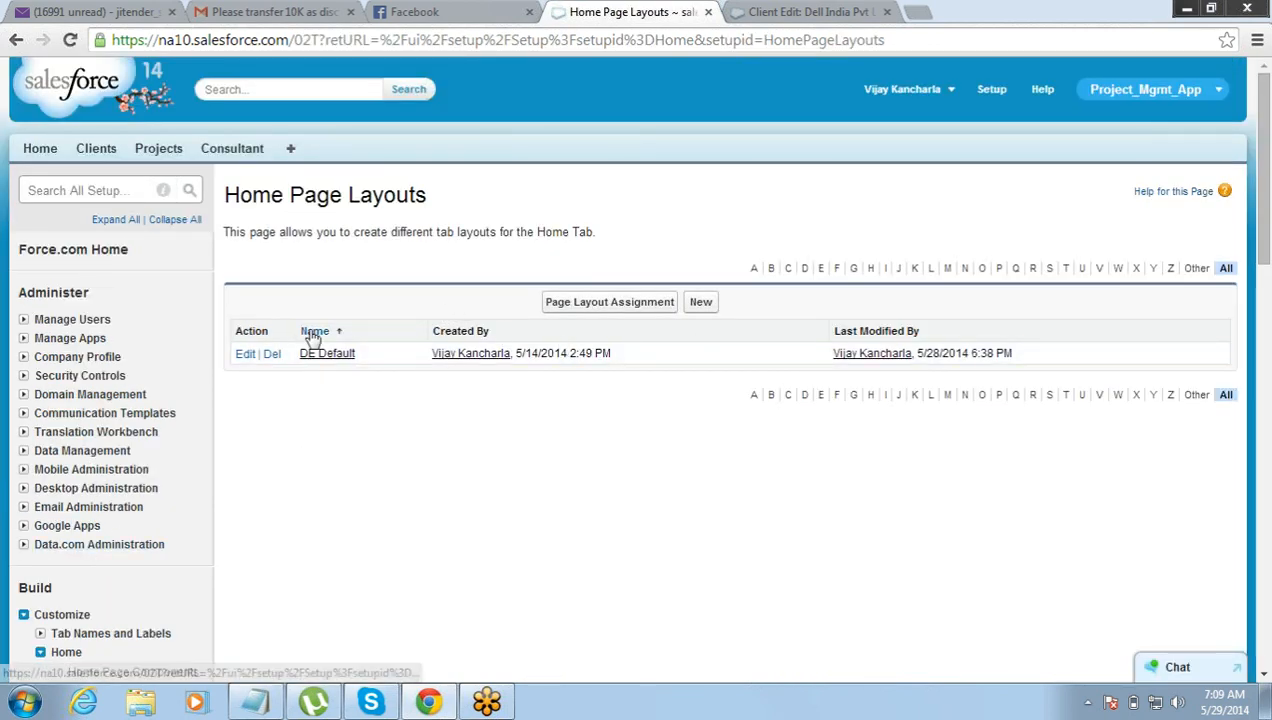
Review the Home Page Layouts list and the form for a new home page layout, leaving the form without creating one.
{"action": "left_click_drag", "start_coordinate": [289, 195], "coordinate": [429, 198]}
{"action": "left_click", "coordinate": [430, 197]}
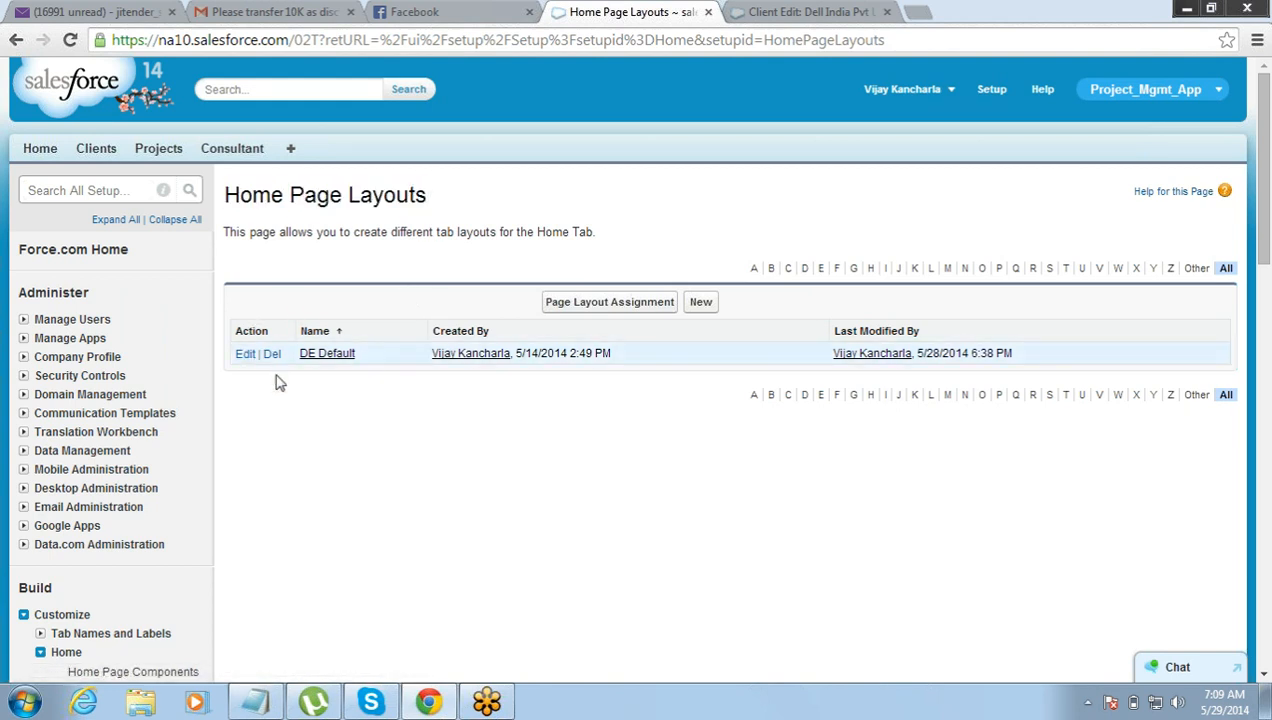
{"action": "left_click", "coordinate": [701, 302]}
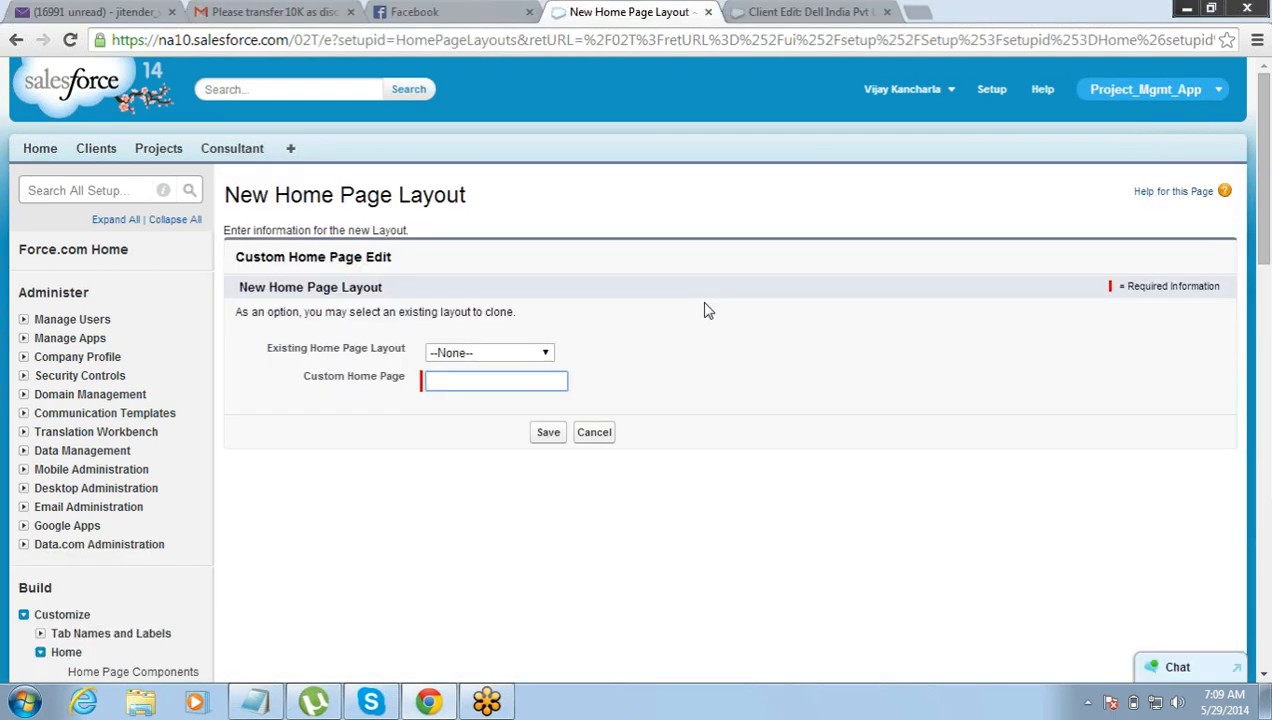
{"action": "left_click", "coordinate": [592, 437]}
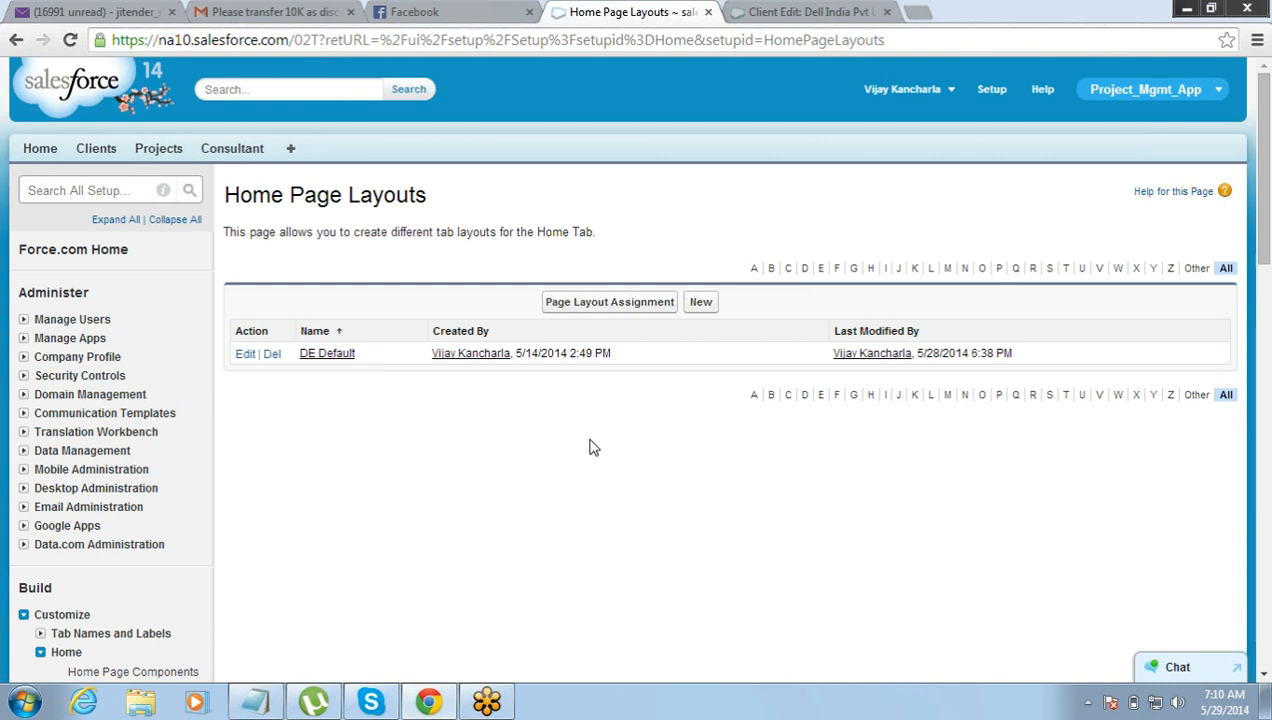
Open the Home page and examine the Items to Approve component.
{"action": "left_click", "coordinate": [28, 158]}
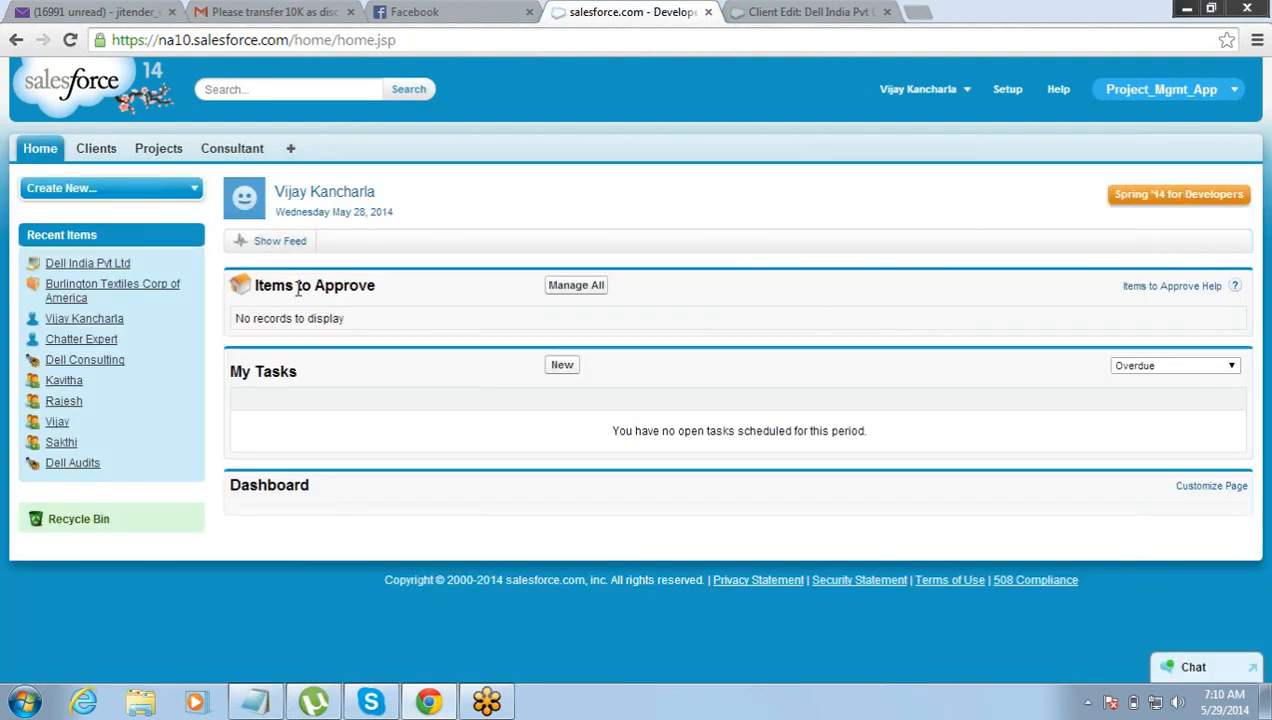
{"action": "left_click_drag", "start_coordinate": [272, 285], "coordinate": [392, 294]}
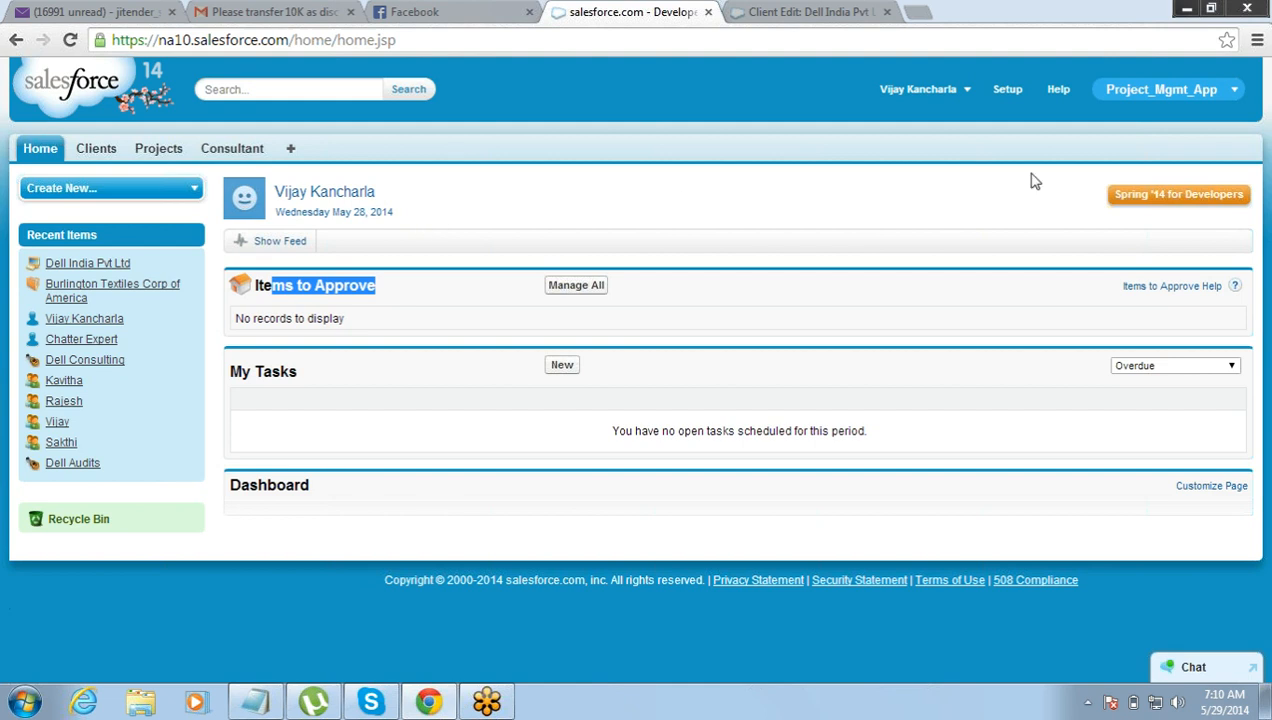
{"action": "left_click", "coordinate": [1254, 41]}
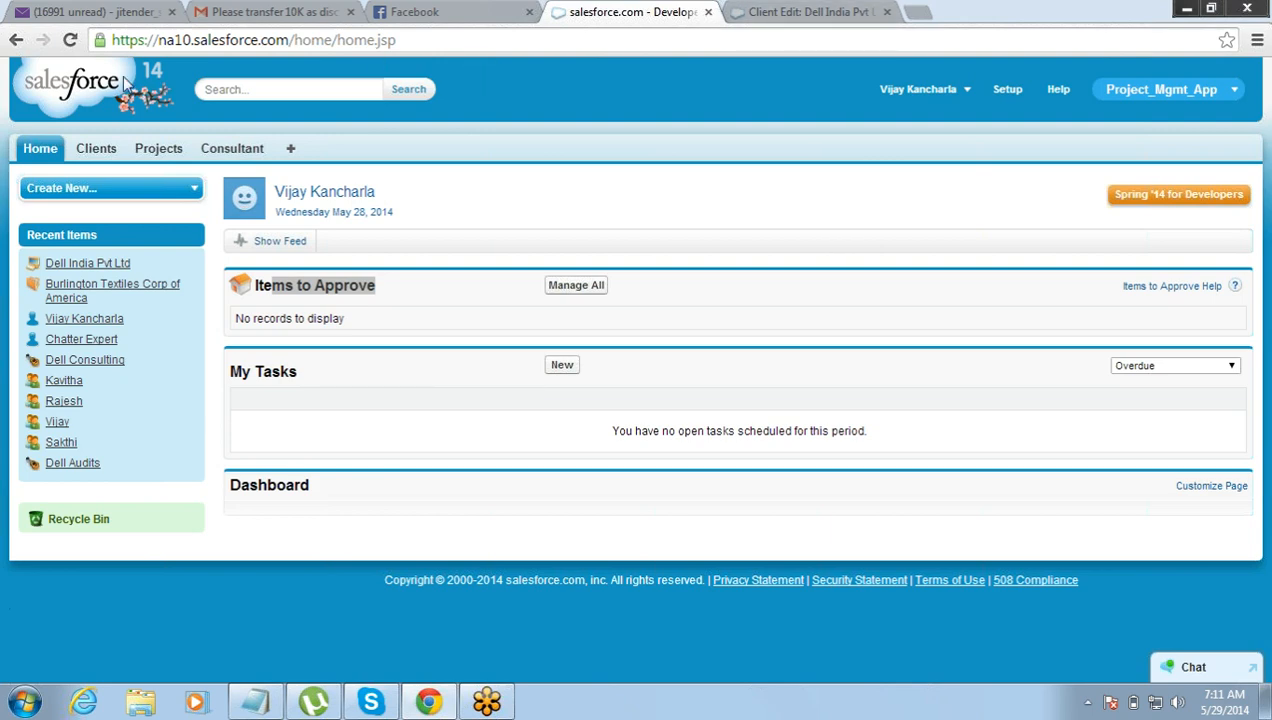
Go back to the Home Page Layouts page and switch to the page layout notes in Notepad.
{"action": "left_click", "coordinate": [16, 40]}
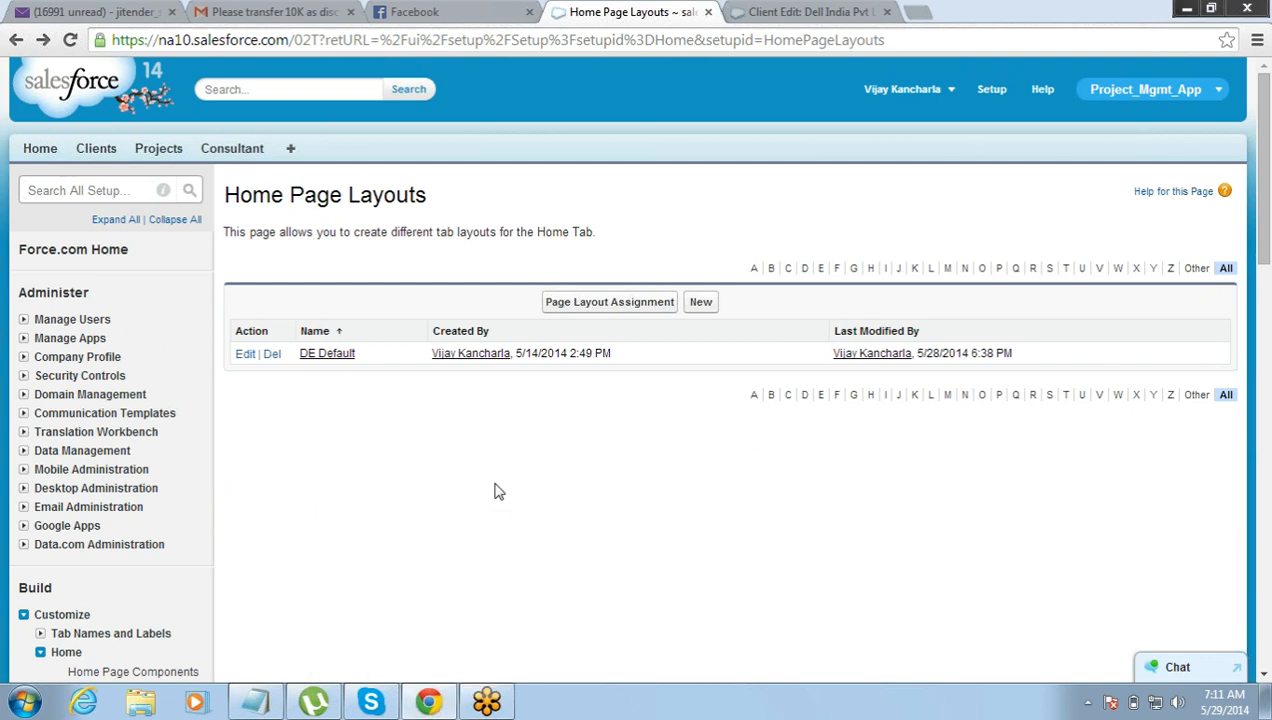
{"action": "left_click", "coordinate": [257, 702]}
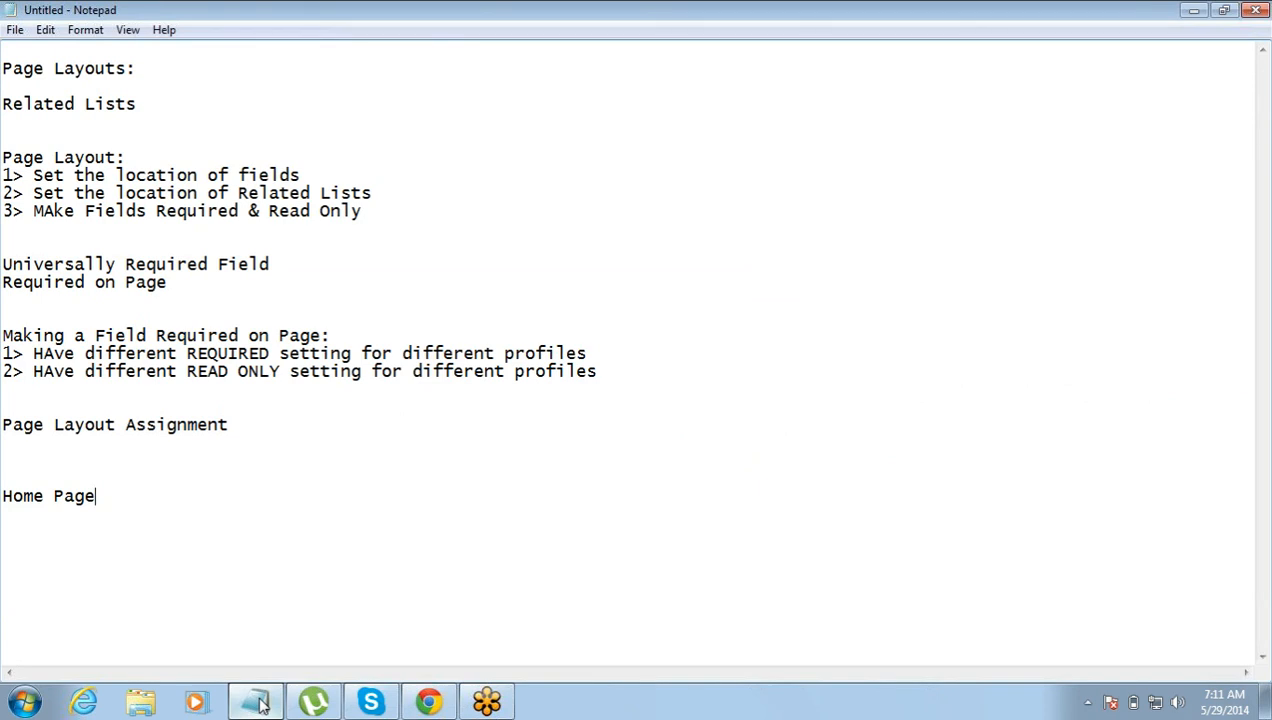